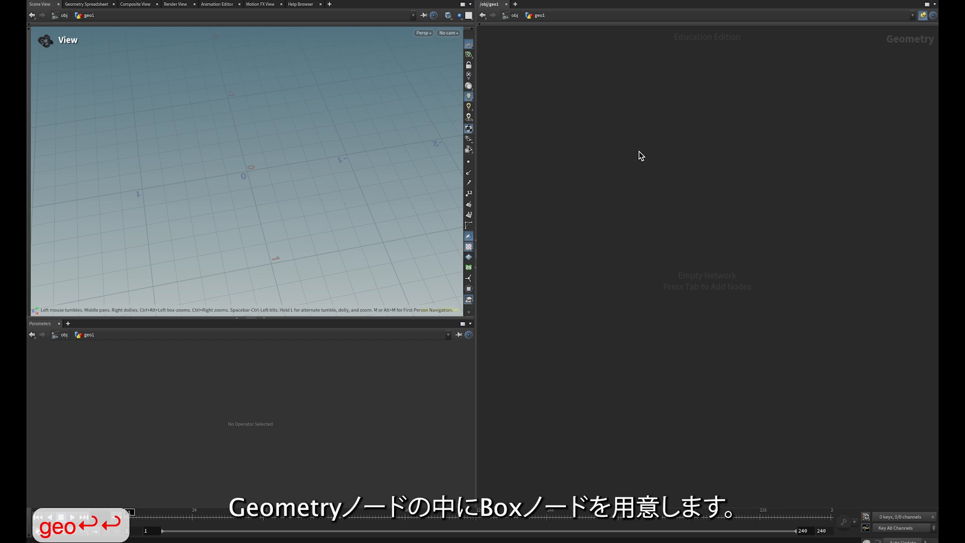
Step: Add a Box node to the empty geometry network
type("box")
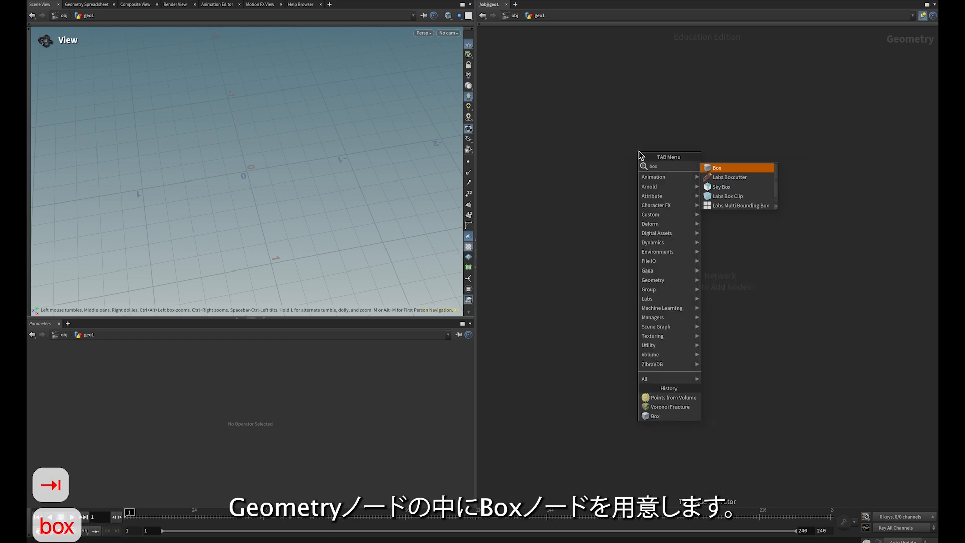
key("Return")
key("Return")
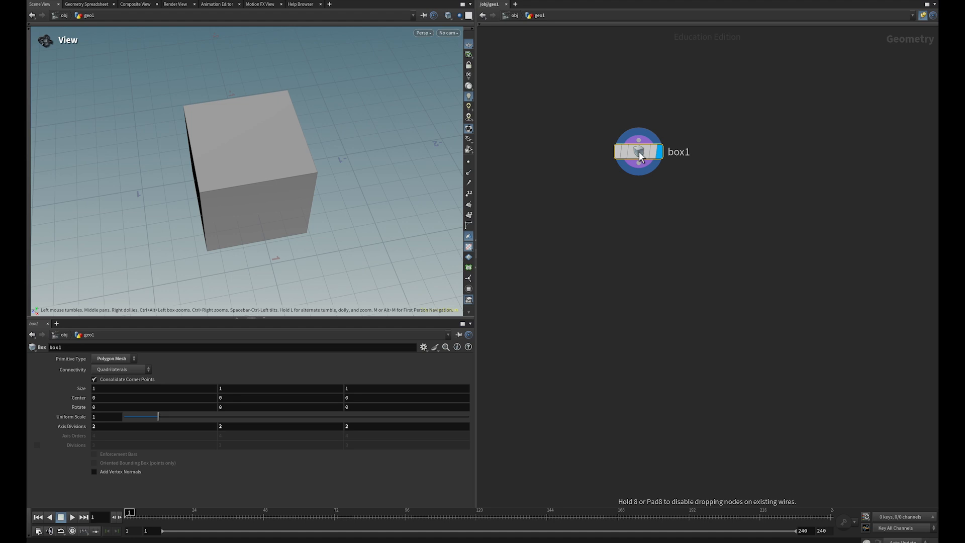
Step: Rename the parent geometry object to forEach and go back inside its network
key("u")
double_click(667, 257)
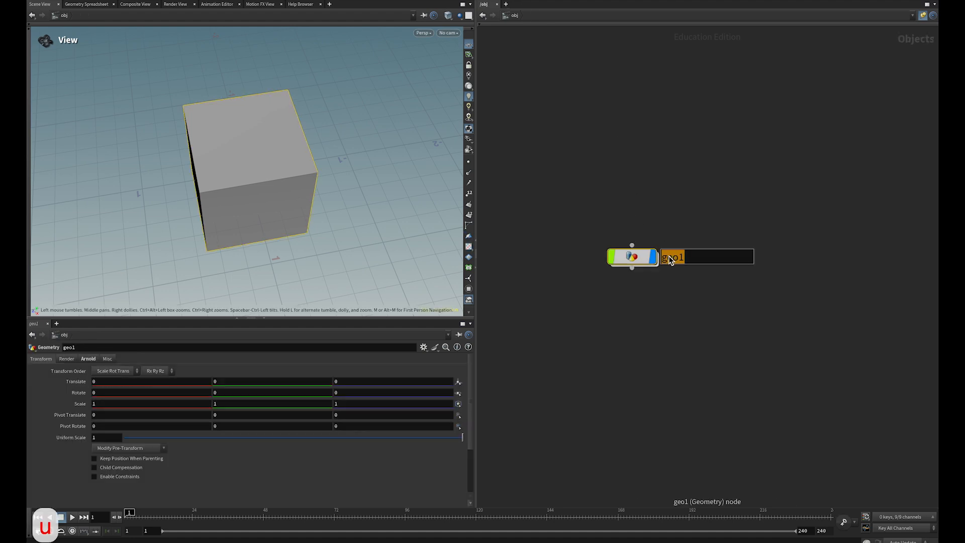
type("for_")
key("BackSpace")
type("Each")
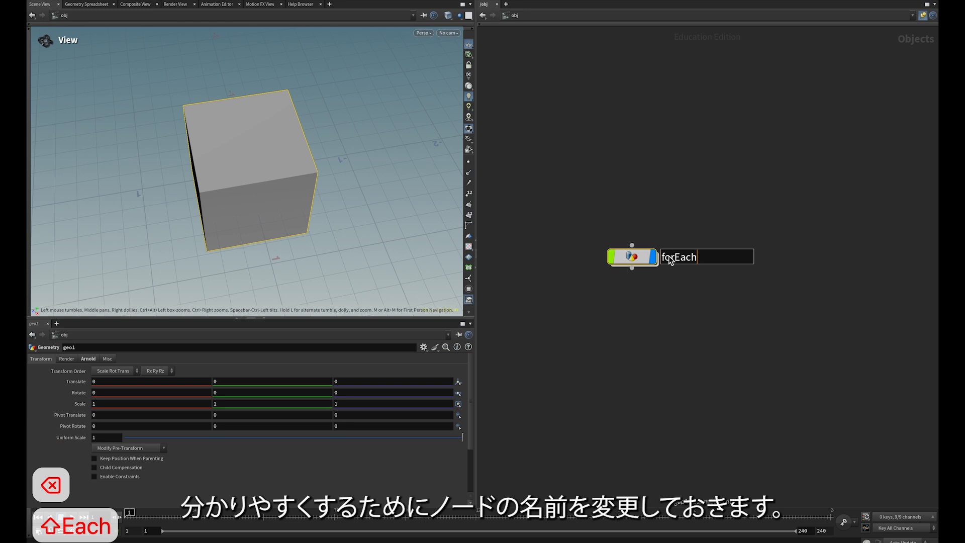
key("Return")
key("i")
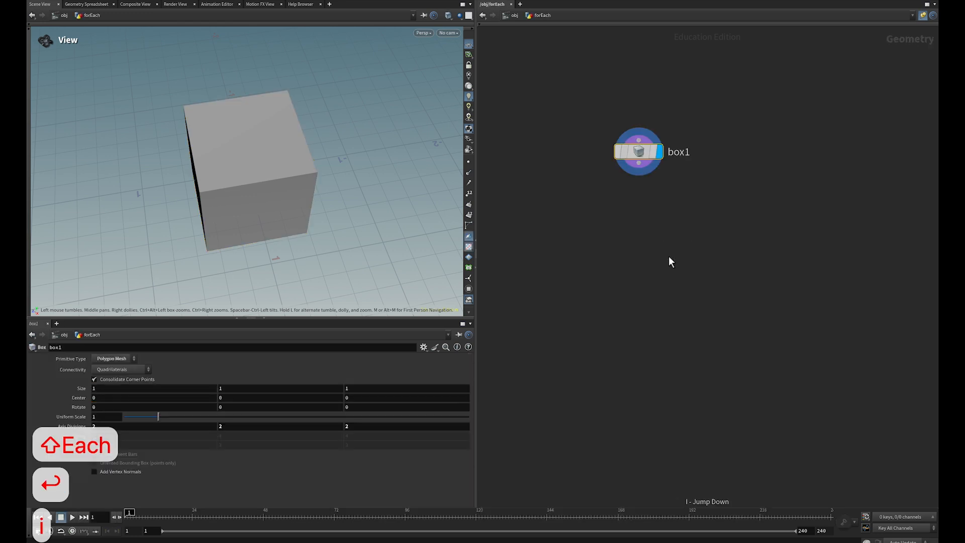
Step: Add a Voronoi Fracture node fed by the output of box1
left_click(639, 164)
key("Tab")
type("vo")
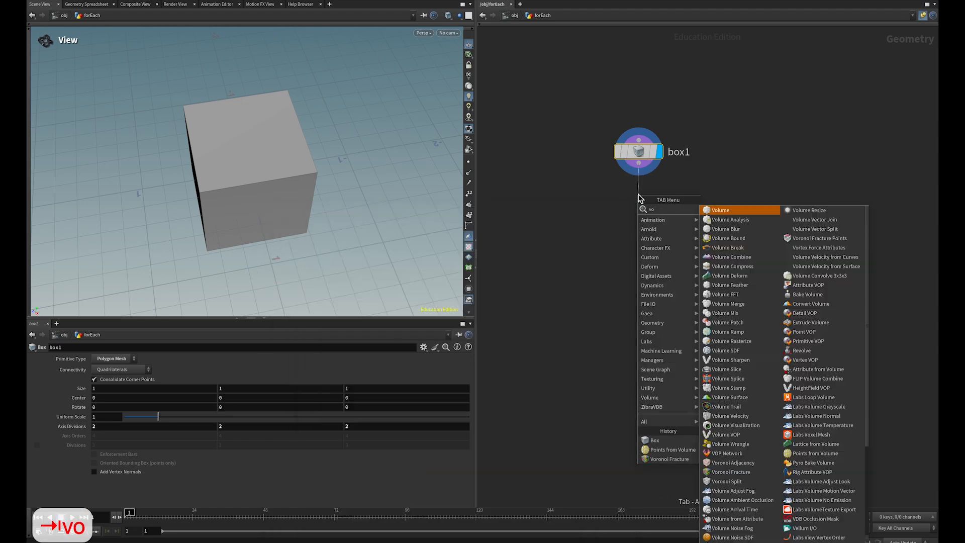
type("lo")
key("BackSpace")
key("BackSpace")
key("BackSpace")
key("BackSpace")
type("rono")
key("Down")
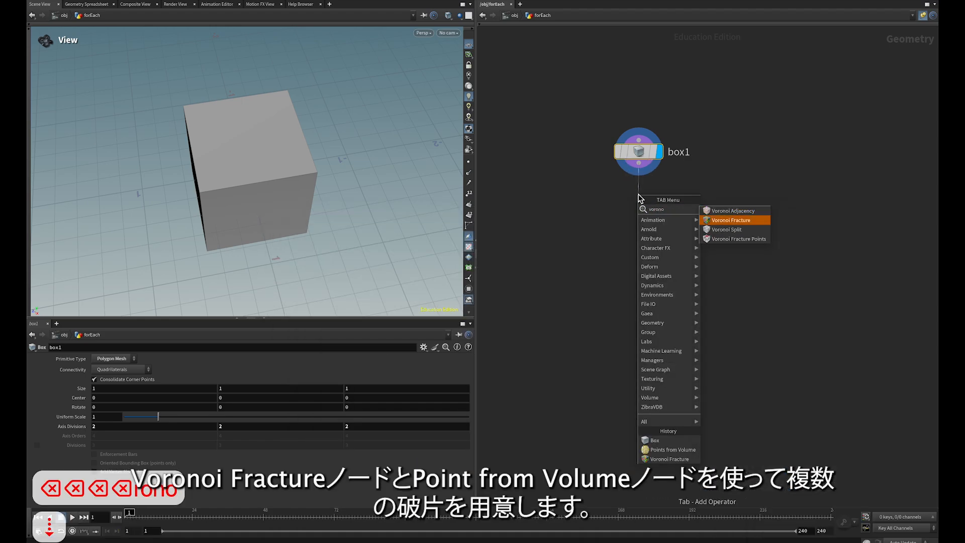
key("Return")
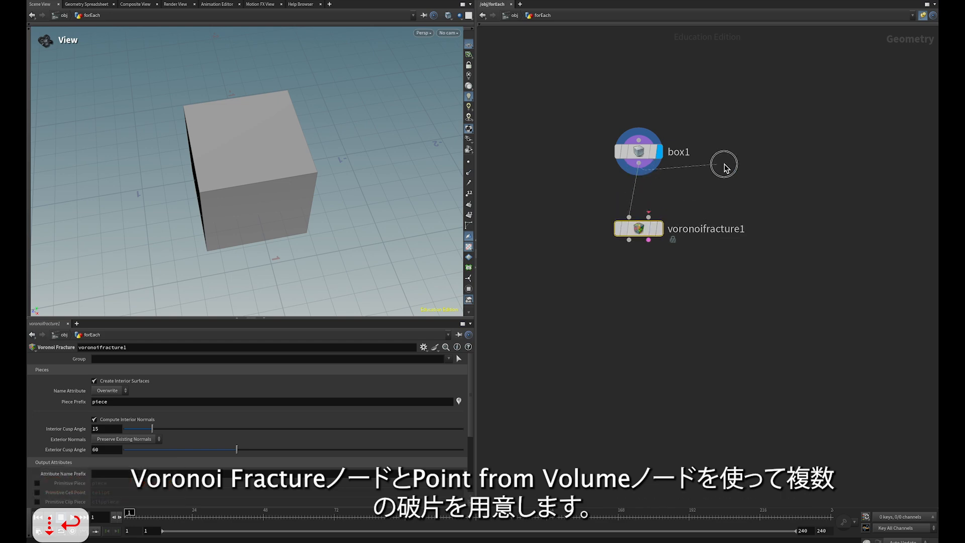
Step: Add a Points from Volume node fed by box1, wire it into voronoifracture1's second input, and display the fracture result
key("Tab")
type("points")
key("Return")
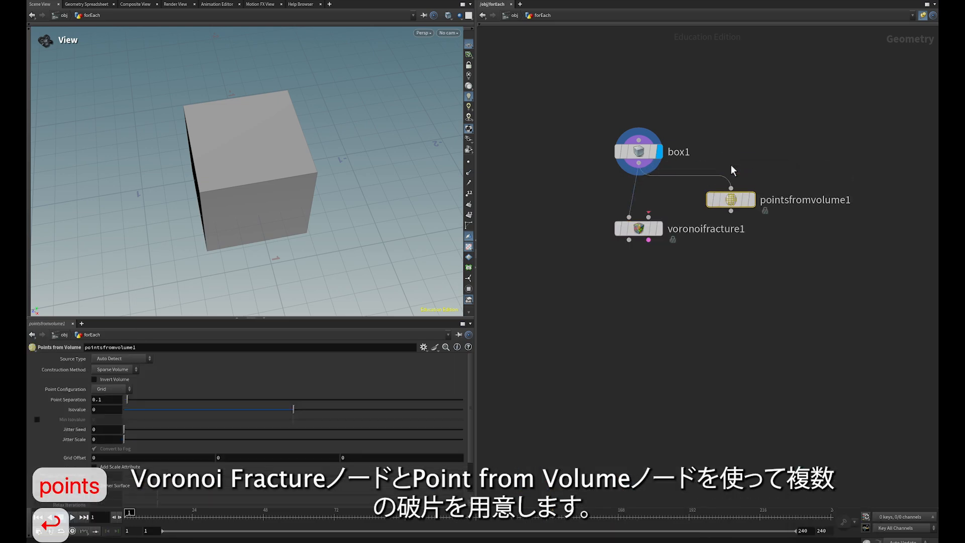
left_click_drag(731, 198, 648, 216)
left_click(659, 229)
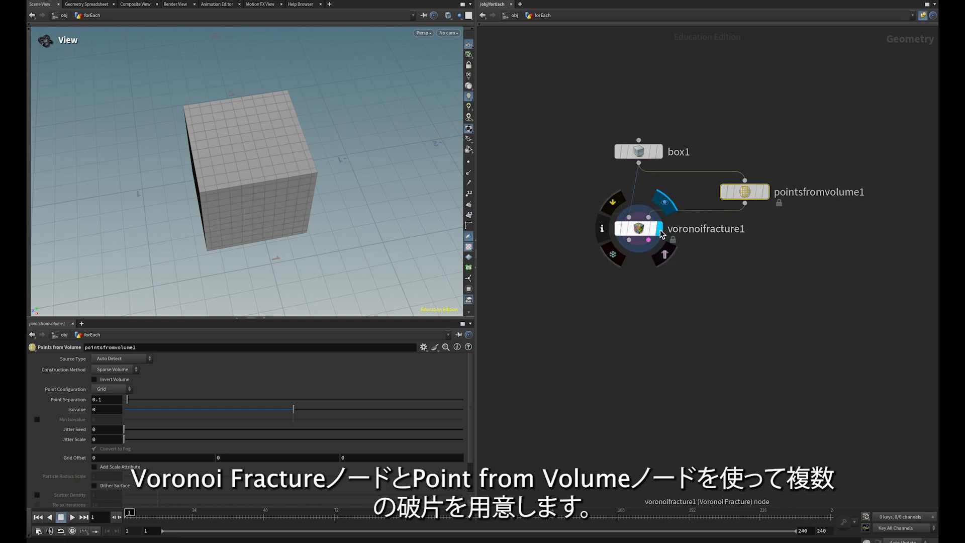
Step: Set pointsfromvolume1's point separation to 0.35, jitter seed to 2 and jitter scale to 10
left_click(641, 231)
left_click(746, 194)
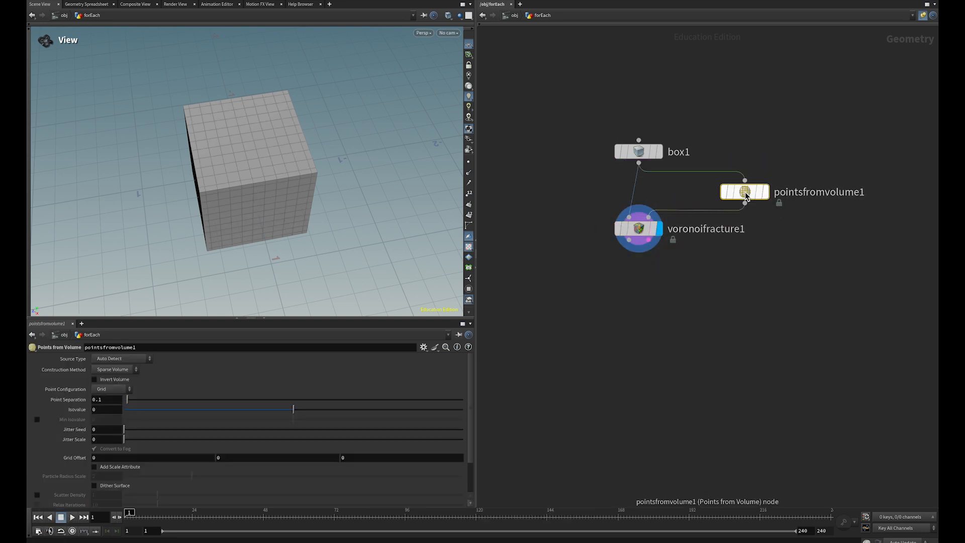
left_click(116, 401)
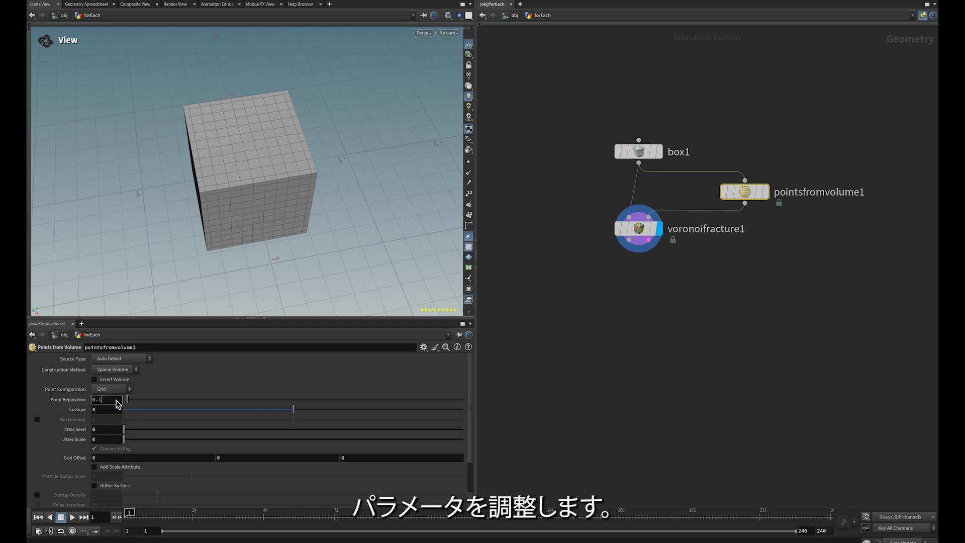
key("BackSpace")
type("35")
key("Return")
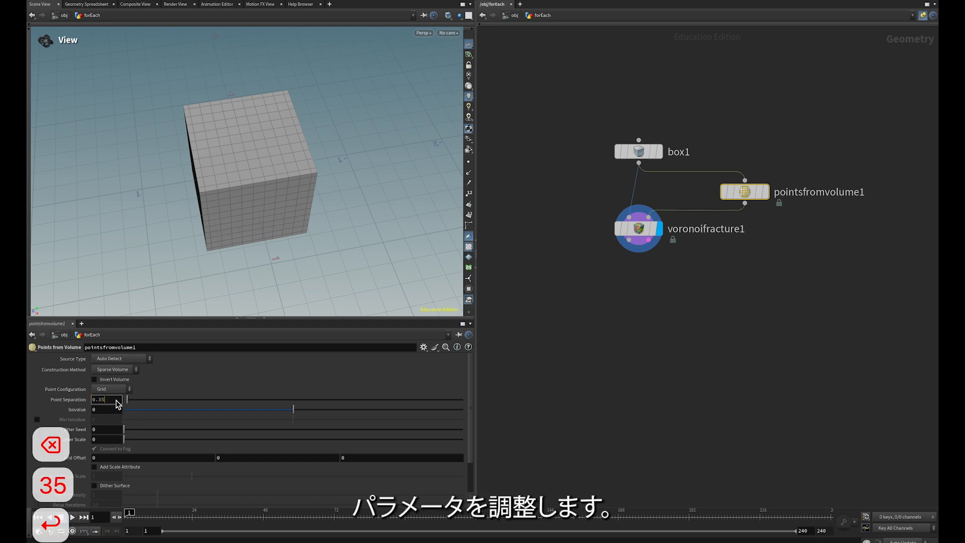
left_click(111, 432)
type("2")
key("Tab")
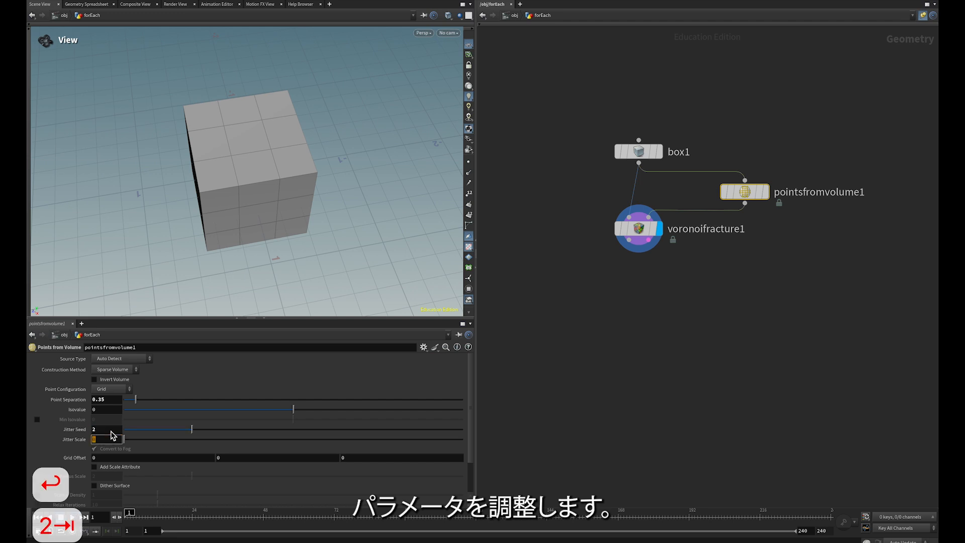
type("10")
key("Return")
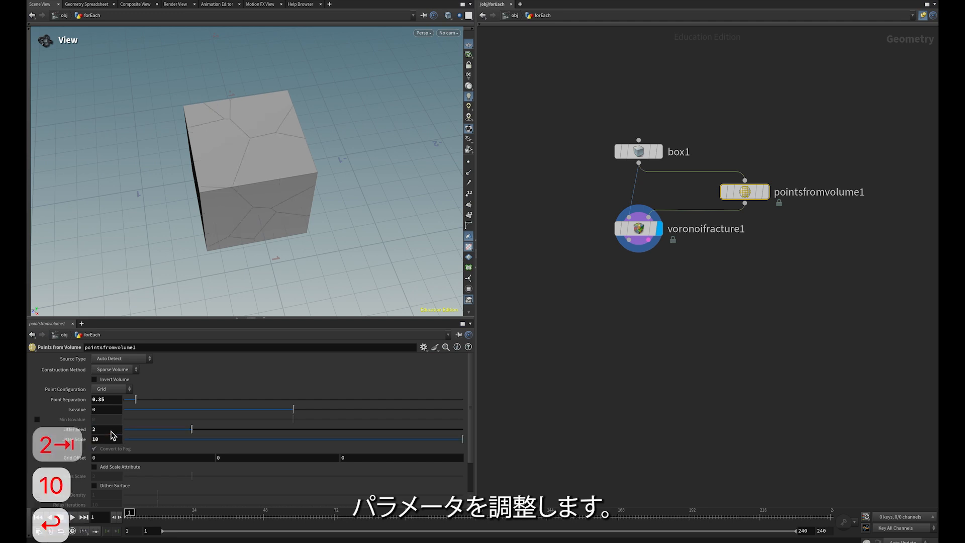
Step: Add a For-Each Point loop block connected to the output of voronoifracture1
left_click_drag(248, 225, 306, 270)
left_click(638, 250)
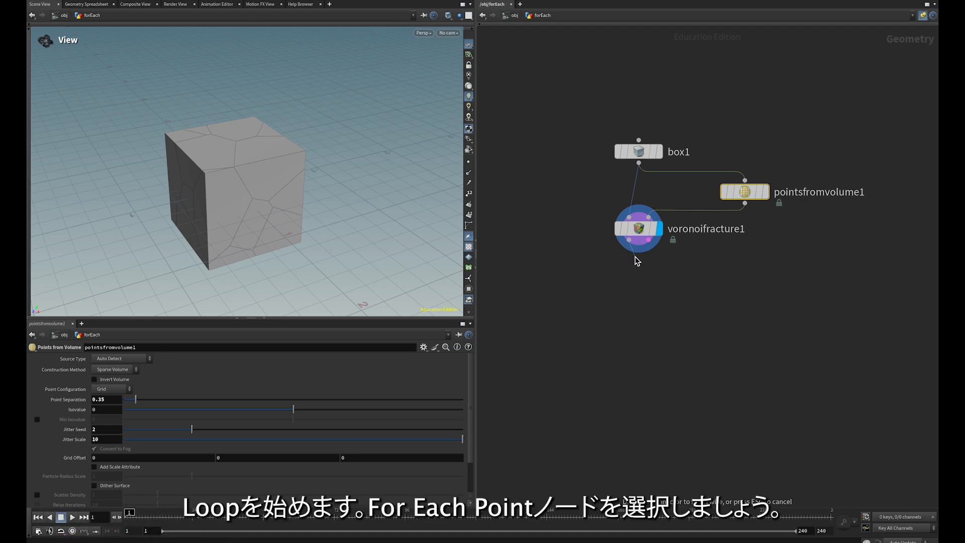
key("Tab")
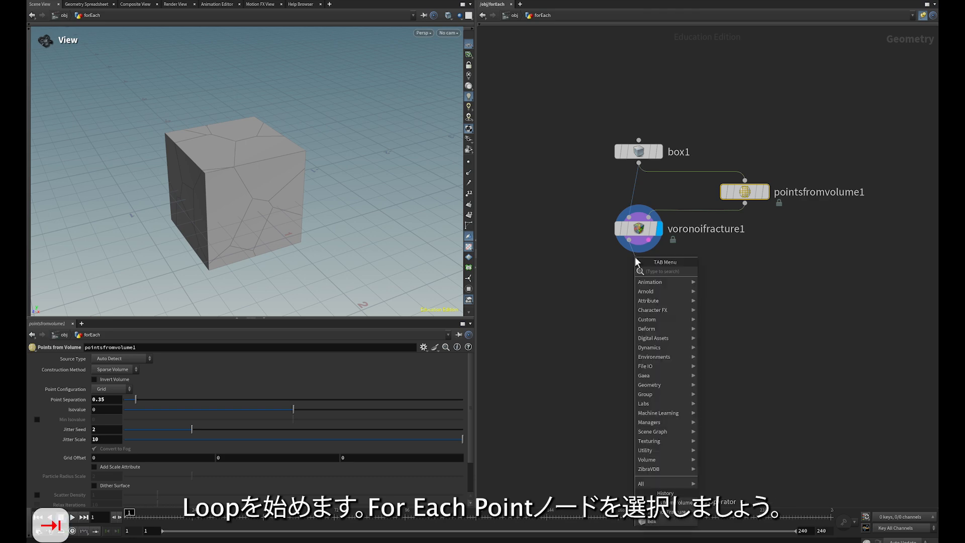
type("foea")
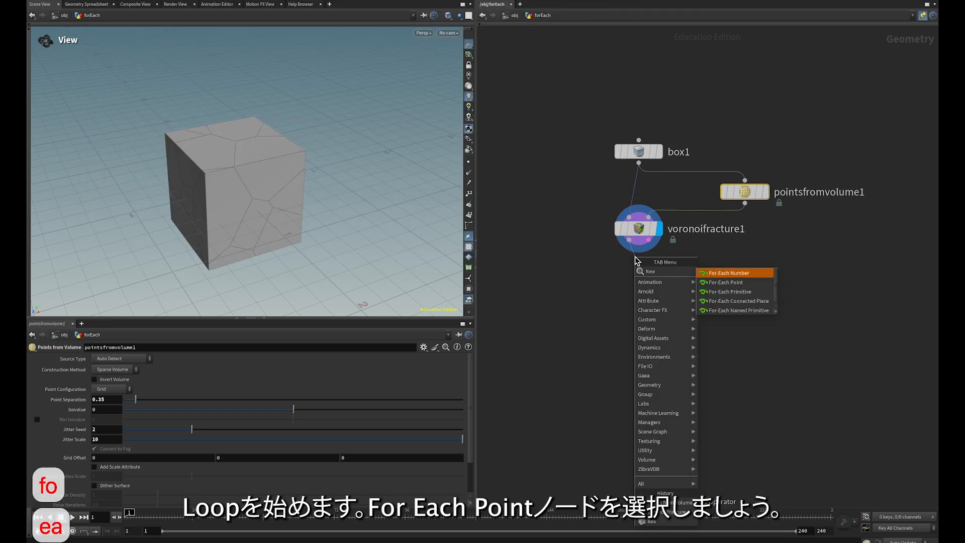
key("Down")
key("Down")
key("Up")
key("Return")
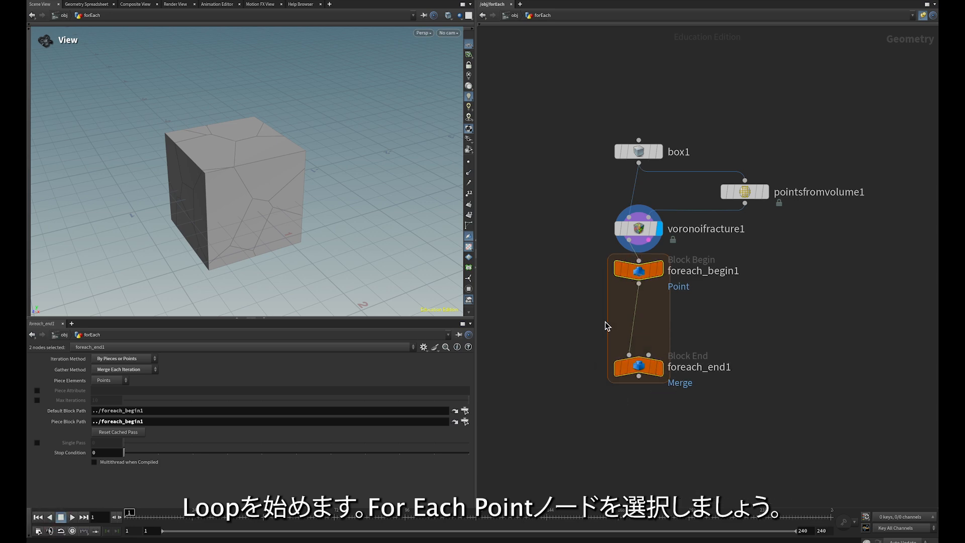
Step: Preview the loop's begin and end outputs, and set foreach_end1's piece elements to Primitives
left_click(623, 374)
left_click(660, 273)
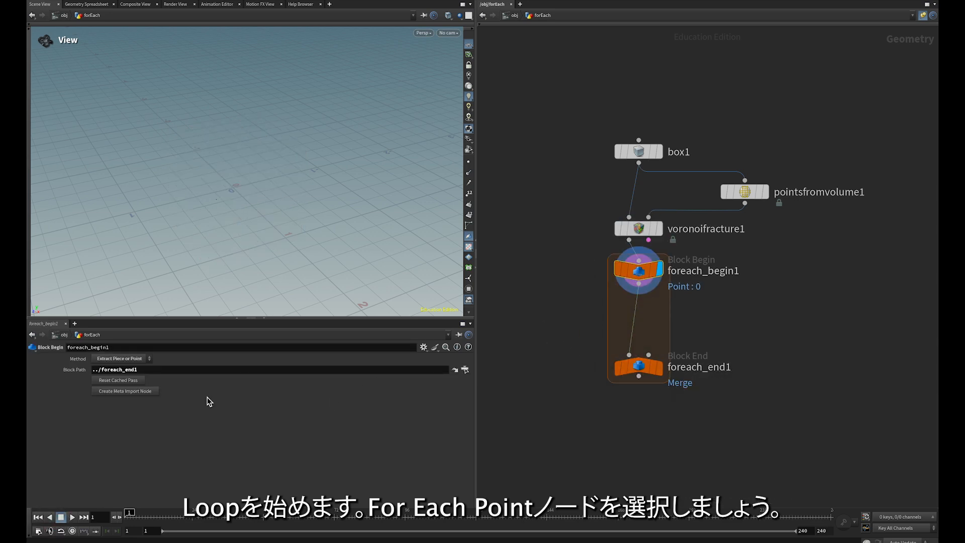
left_click(659, 367)
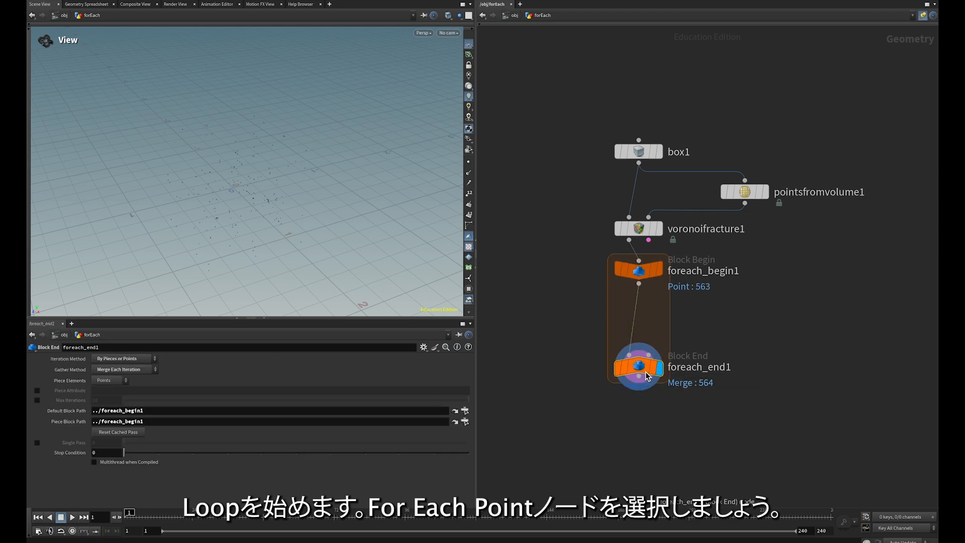
left_click(116, 384)
left_click(114, 390)
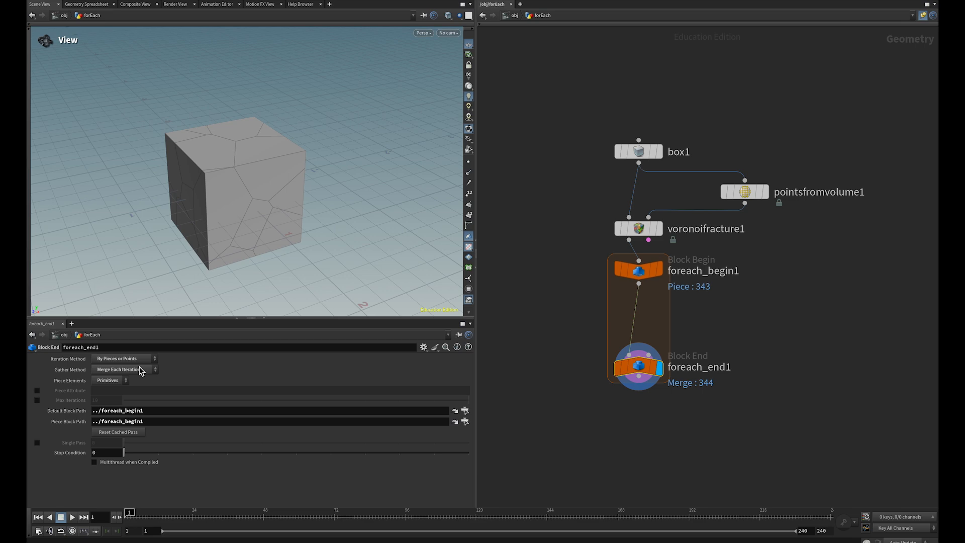
Step: Create a meta import node from foreach_begin1, place it beside that node, and display the foreach_begin1 output
mouse_move(671, 260)
left_click(638, 270)
left_click(128, 392)
left_click_drag(782, 270, 745, 266)
left_click(664, 243)
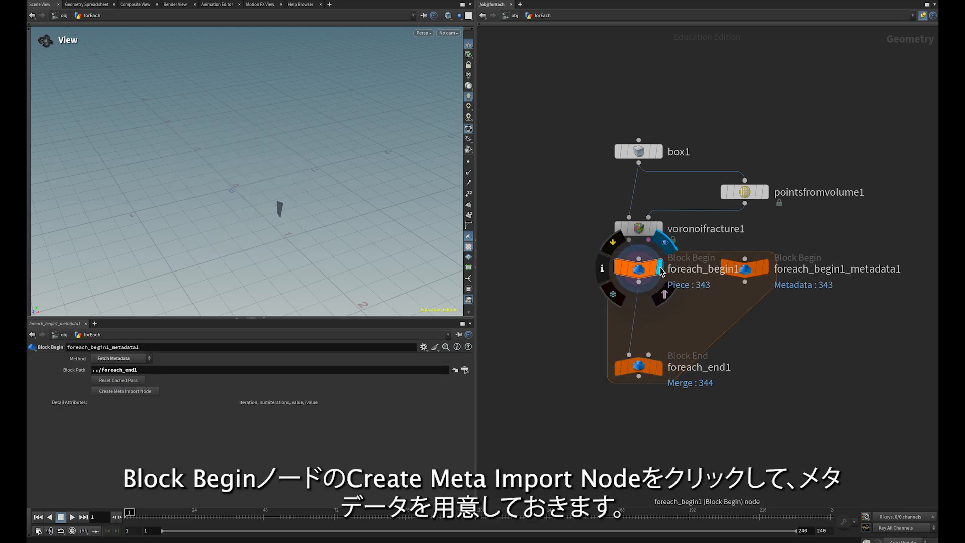
Step: Change pointsfromvolume1's point separation to 0.5 for fewer, larger fracture pieces
left_click_drag(289, 176, 290, 138)
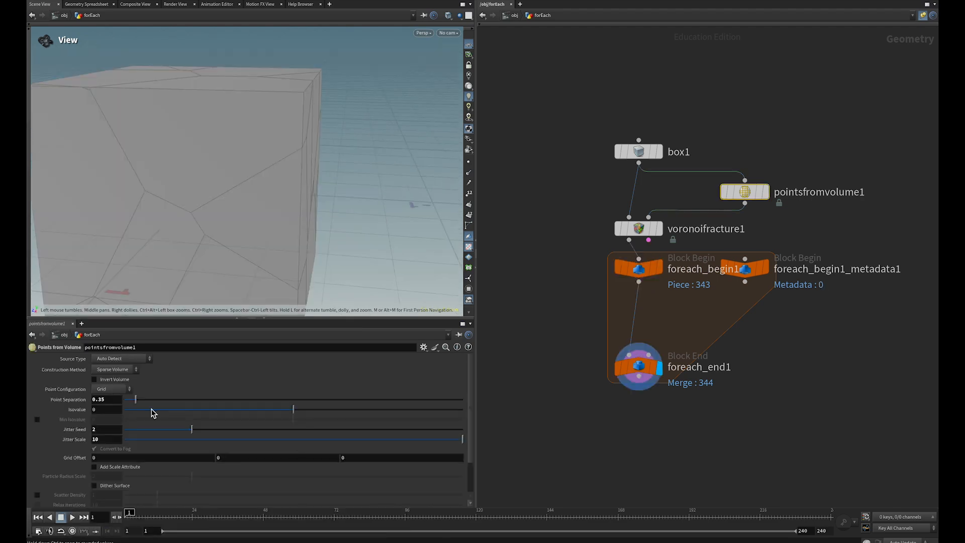
key("BackSpace")
key("BackSpace")
type("5")
key("Return")
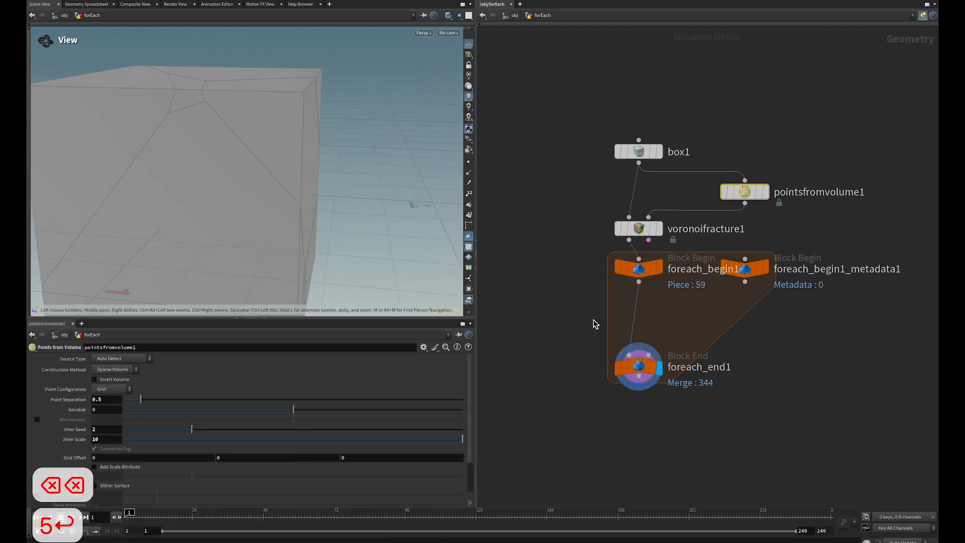
Step: Enable the piece attribute on foreach_end1 and set it to name
left_click(659, 372)
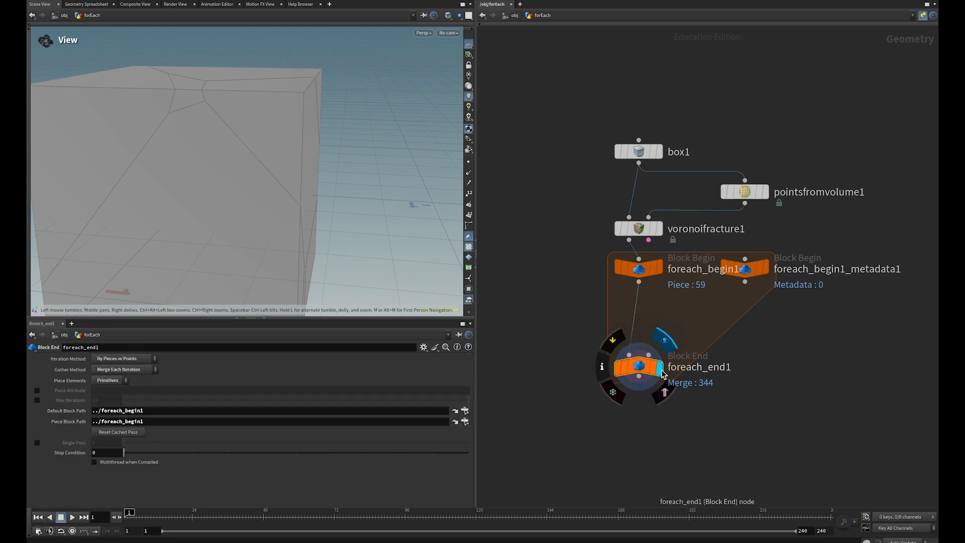
left_click(660, 267)
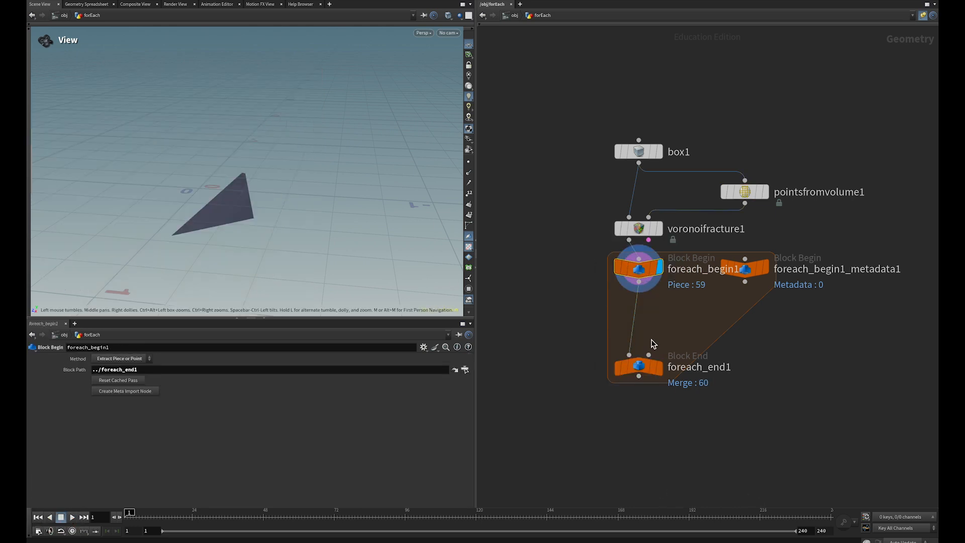
left_click(658, 367)
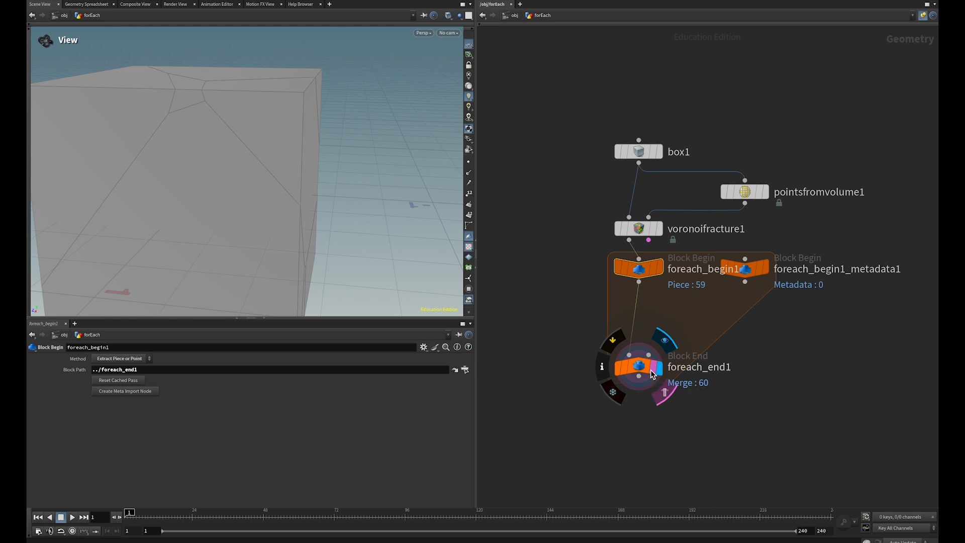
left_click(649, 370)
left_click(37, 391)
left_click(108, 394)
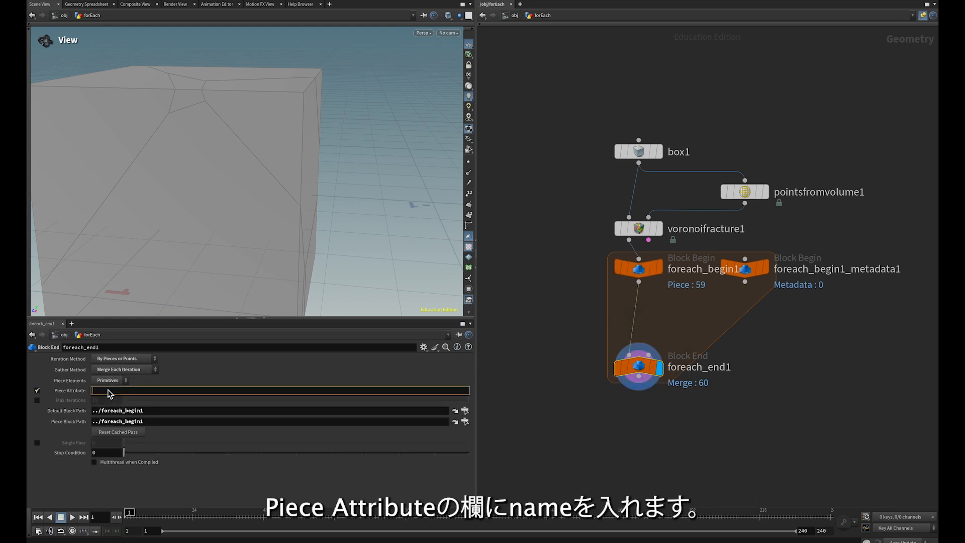
type("name")
key("Return")
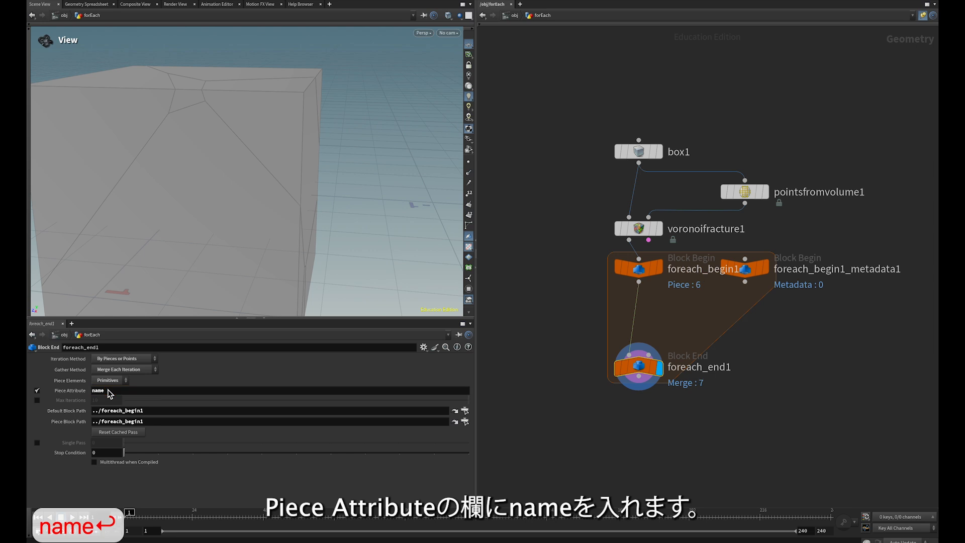
Step: Preview the single piece from foreach_begin1, display foreach_end1 again, and insert a Match Size node between them
left_click(659, 267)
left_click(645, 276)
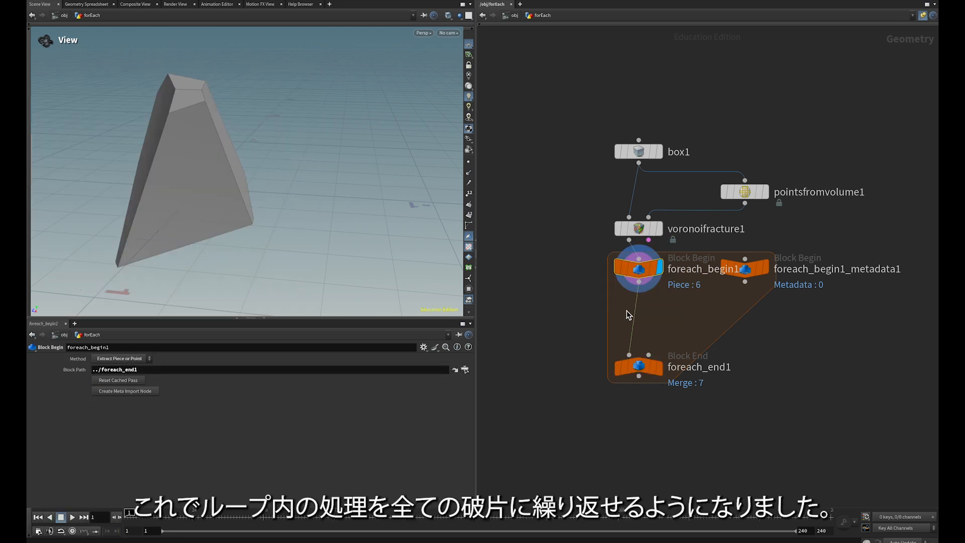
left_click(639, 229)
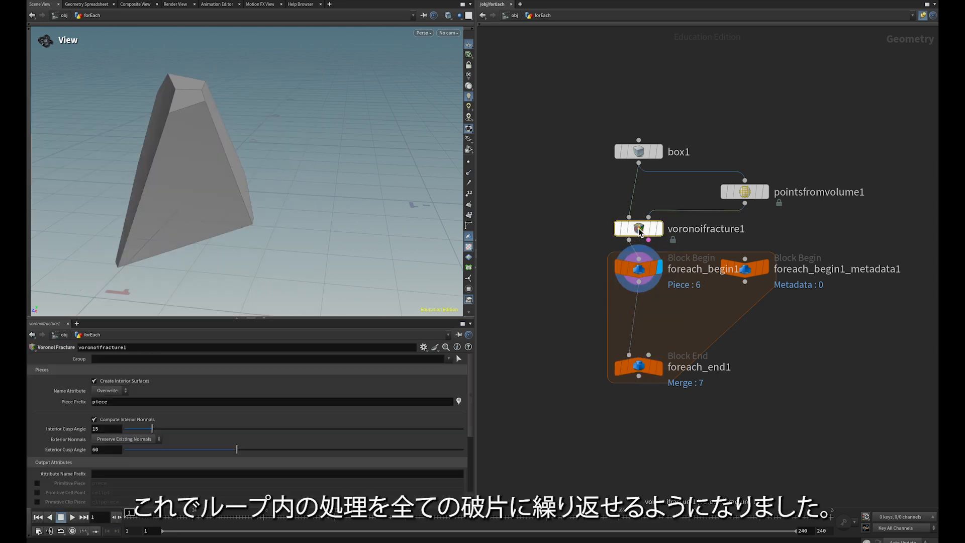
left_click(659, 368)
key("Tab")
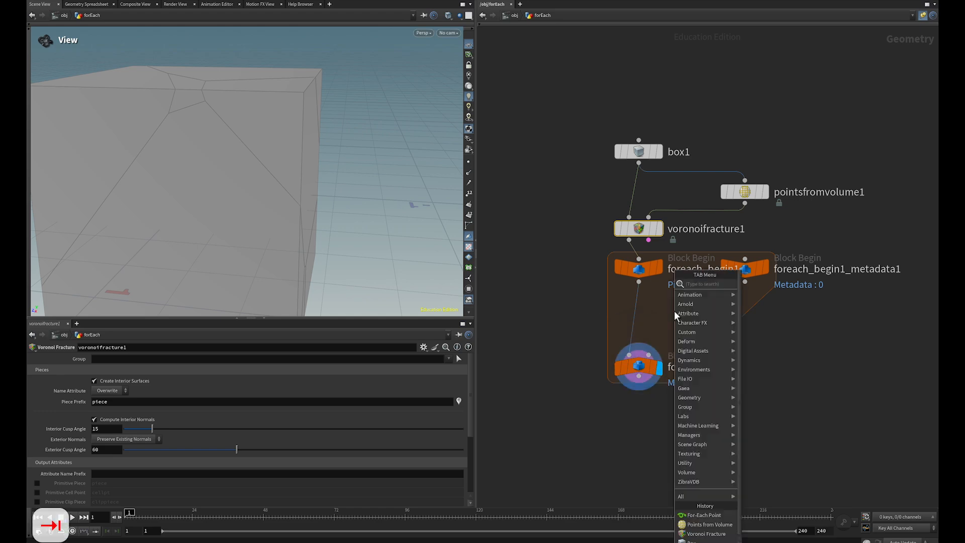
type("matchsi")
key("Return")
left_click(637, 300)
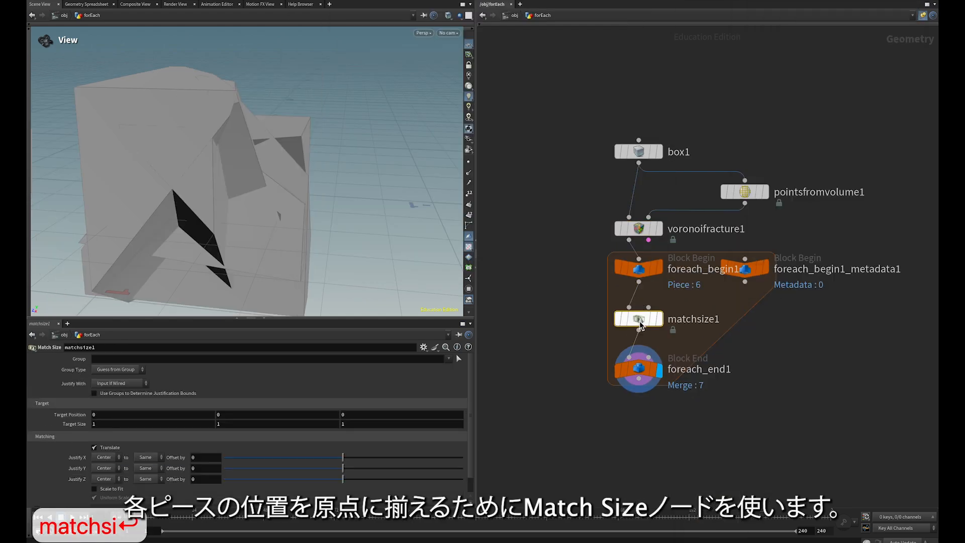
mouse_move(641, 313)
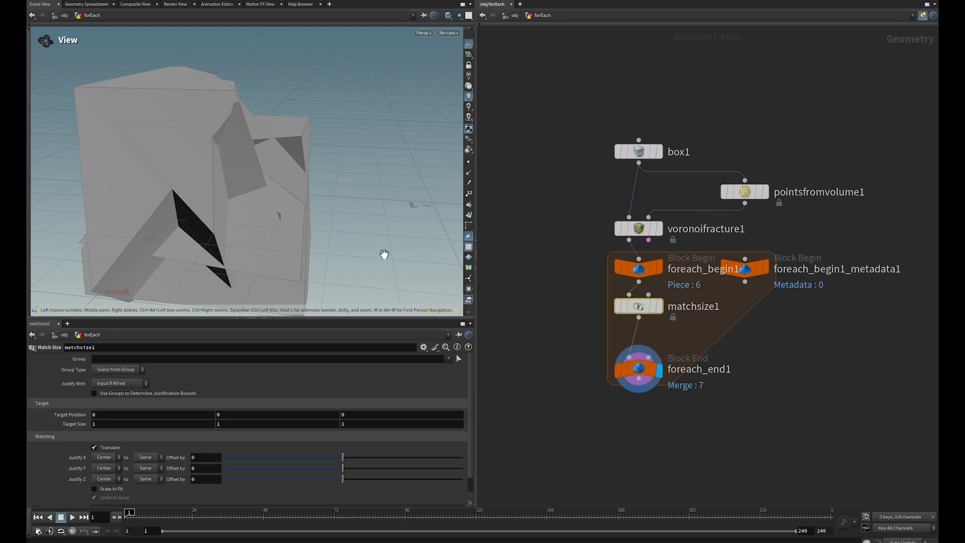
Step: Insert a Pack node between matchsize1 and foreach_end1, and space out the nodes at the end of the loop
key("h")
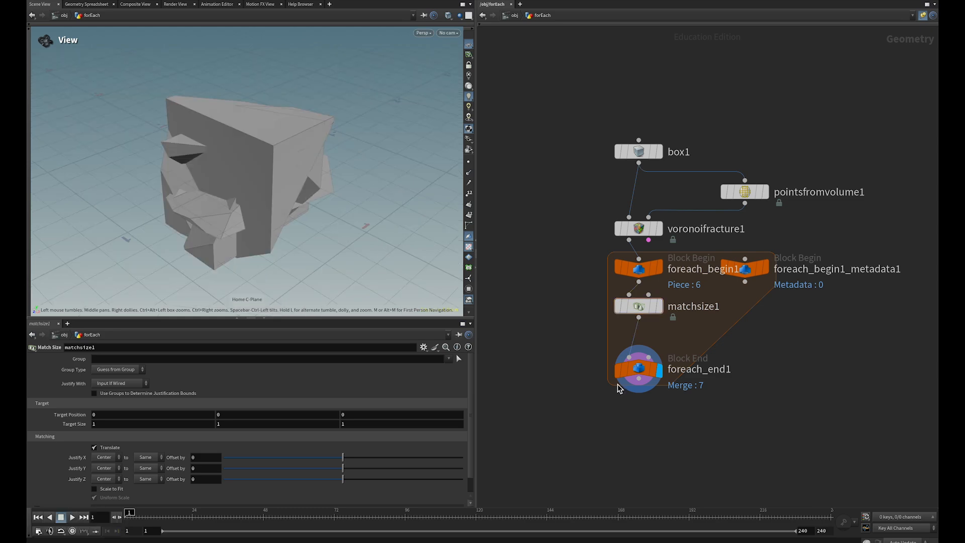
key("Tab")
type("pack")
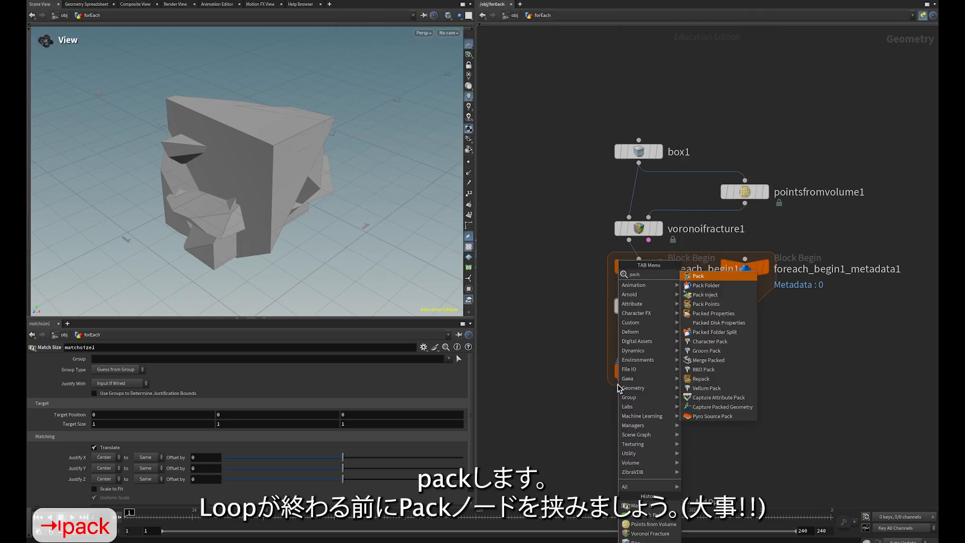
key("Return")
left_click(639, 336)
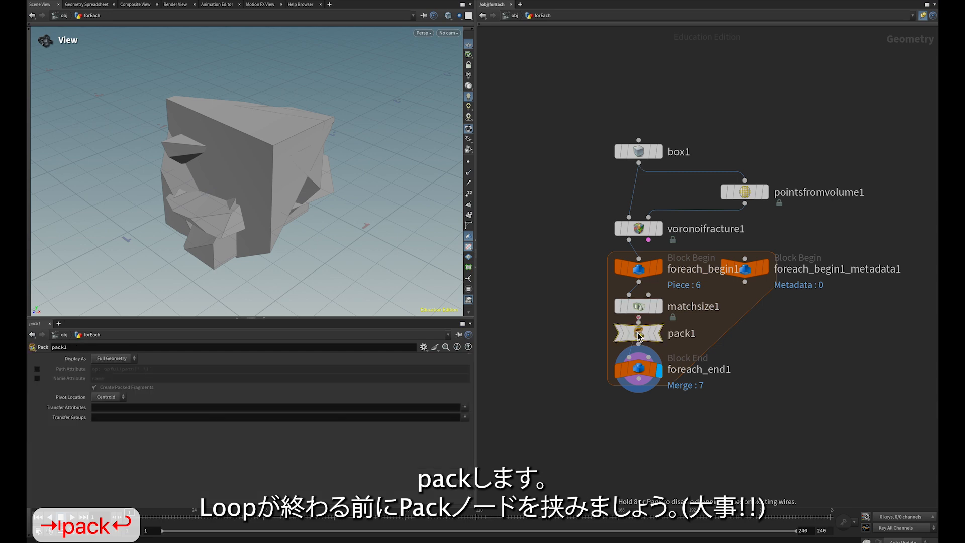
left_click_drag(634, 342, 639, 334)
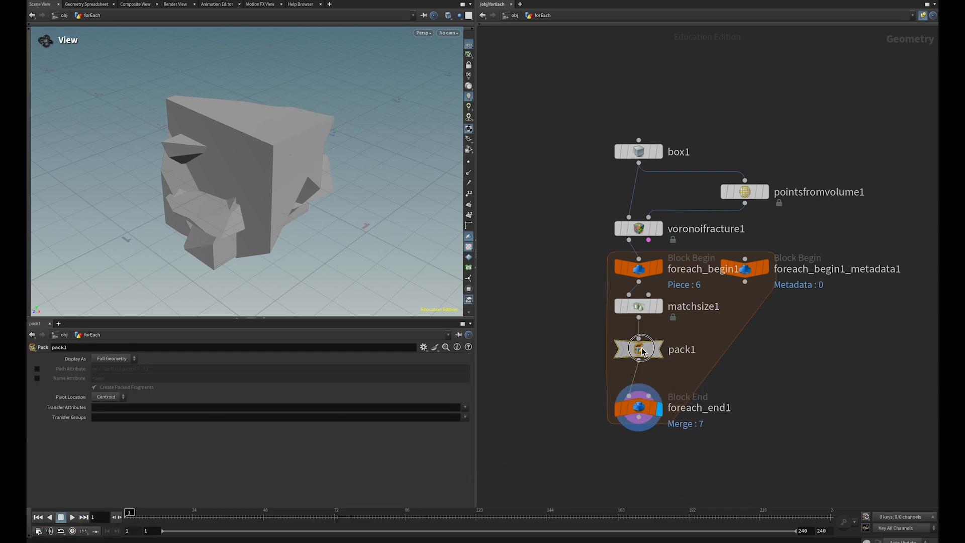
left_click_drag(640, 404, 640, 388)
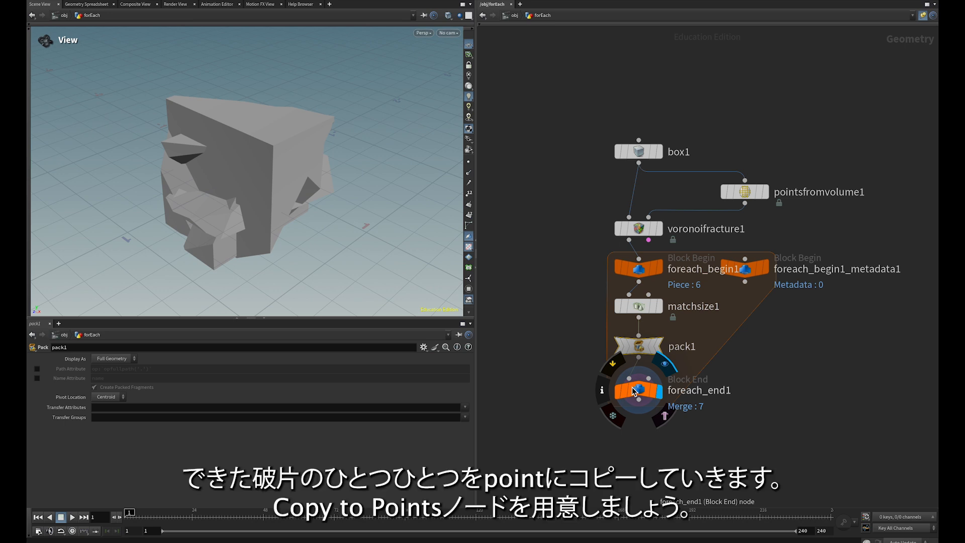
Step: Add a Copy to Points node below foreach_end1, with the loop output wired into its first input
scroll(627, 448, "down", 2)
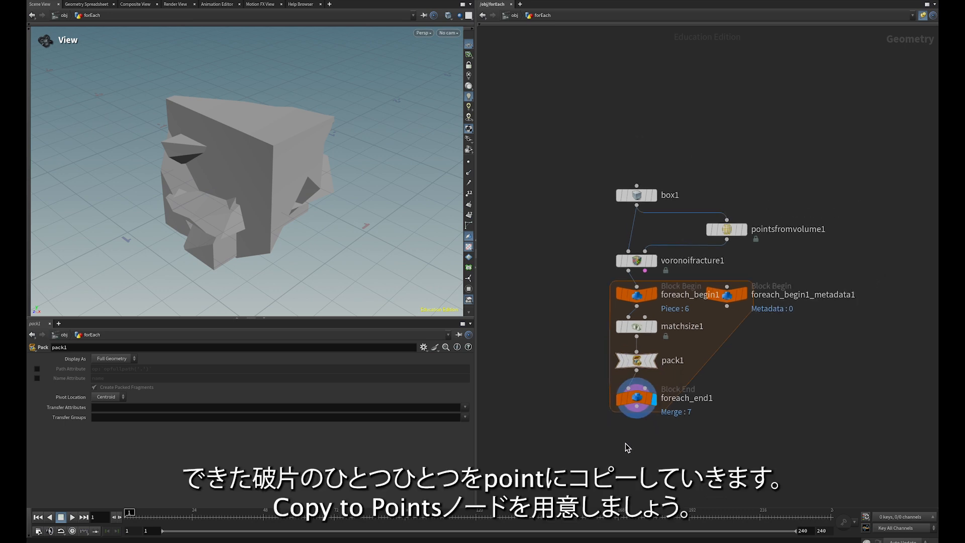
middle_click_drag(627, 447, 610, 327)
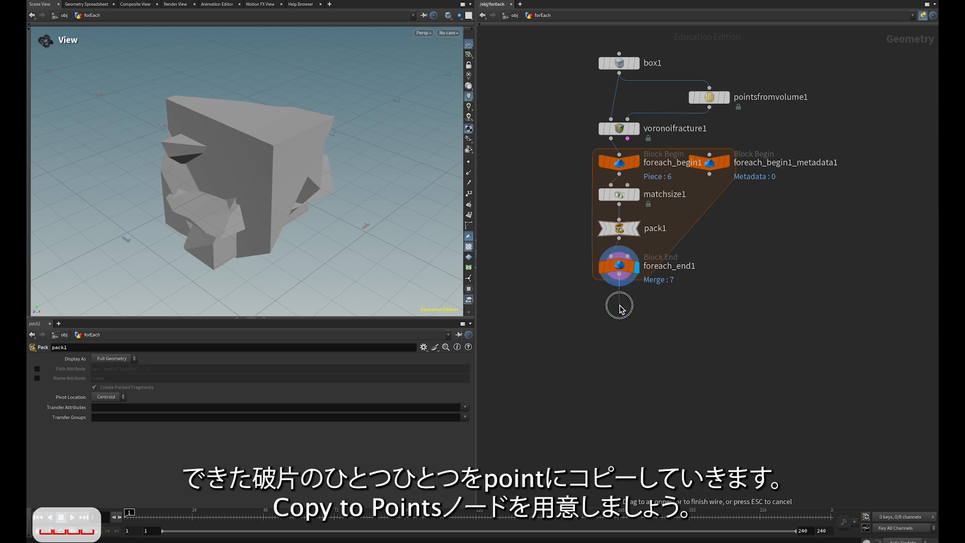
key("Tab")
type("copyto")
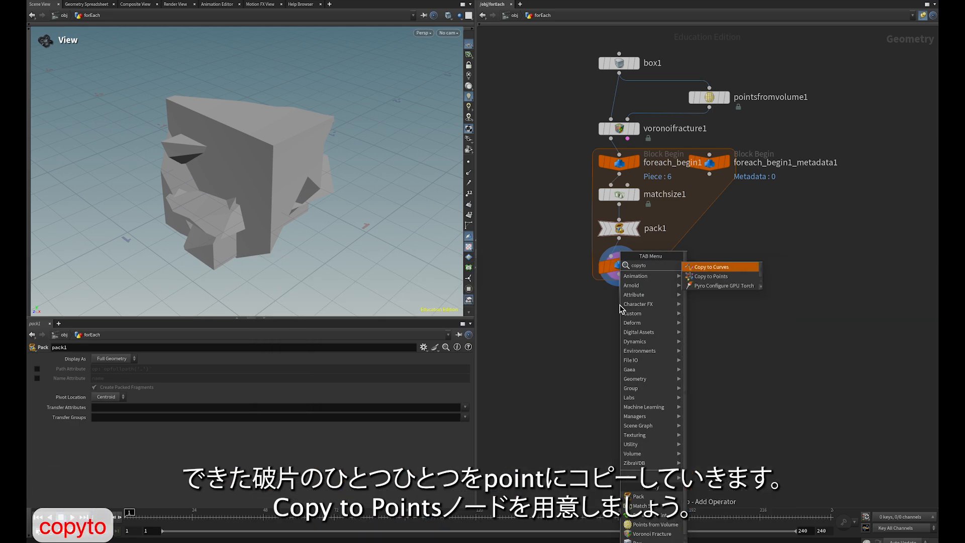
key("Down")
key("Return")
left_click(621, 320)
Step: Create a Grid node beside the loop to supply the target points
key("Tab")
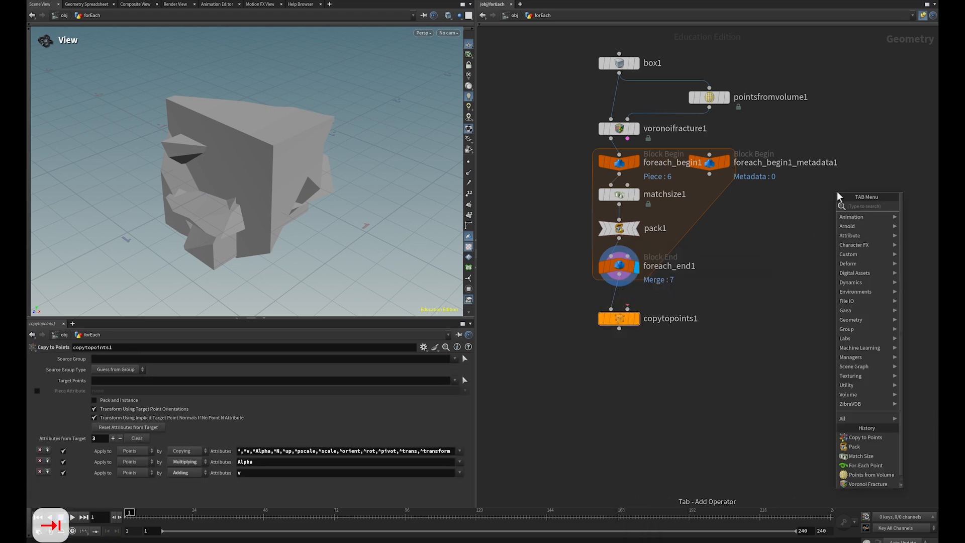
type("grid")
key("Return")
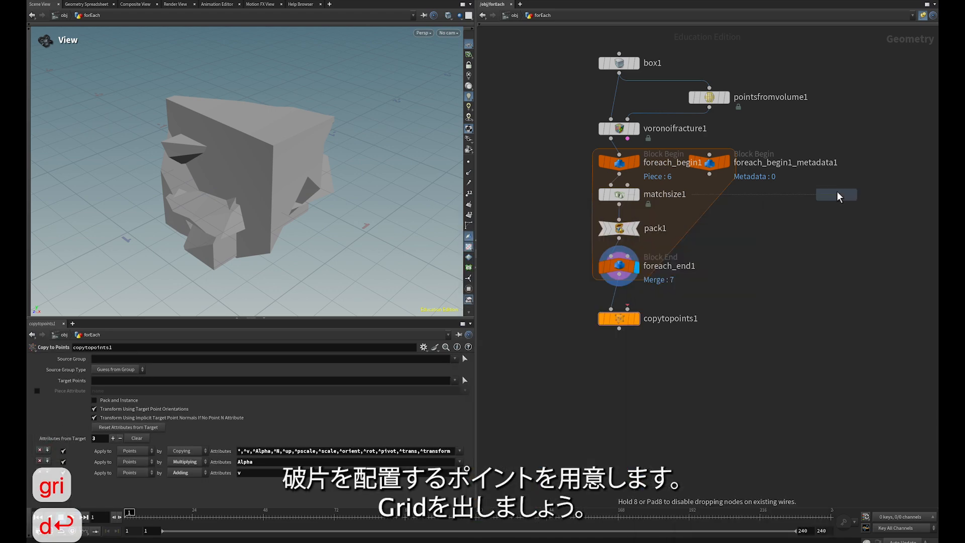
left_click(837, 195)
Step: Attach an Attribute Adjust Integer node to grid1's output and align it beneath grid1
left_click_drag(836, 204, 838, 225)
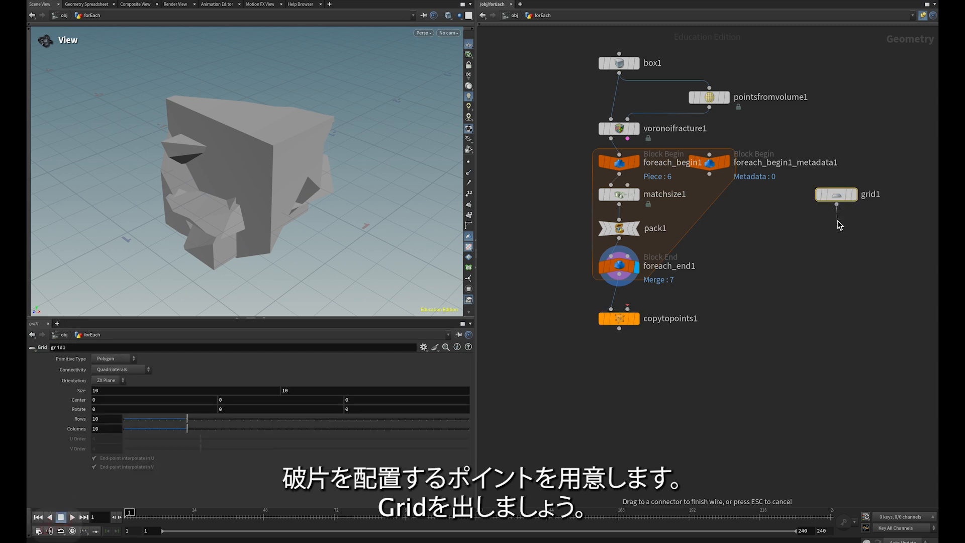
key("Tab")
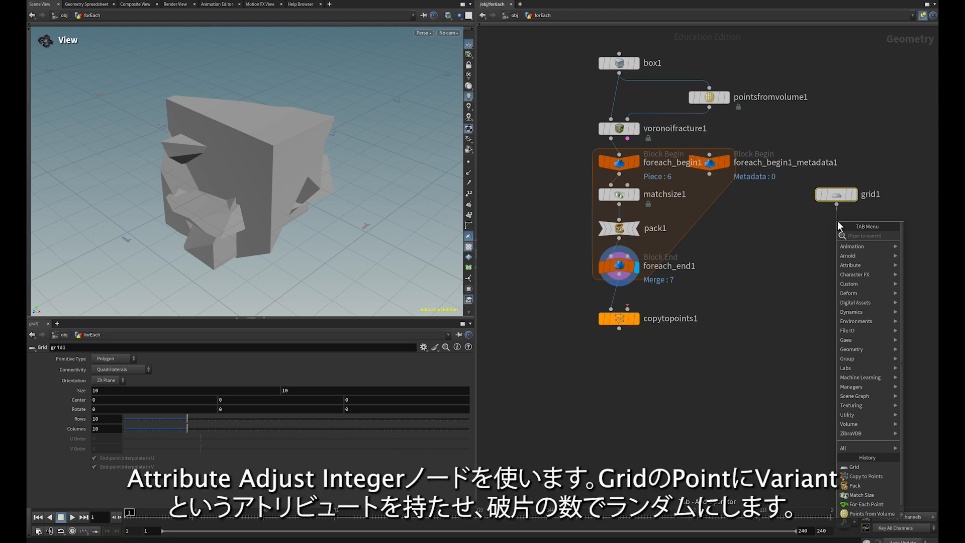
type("atadg")
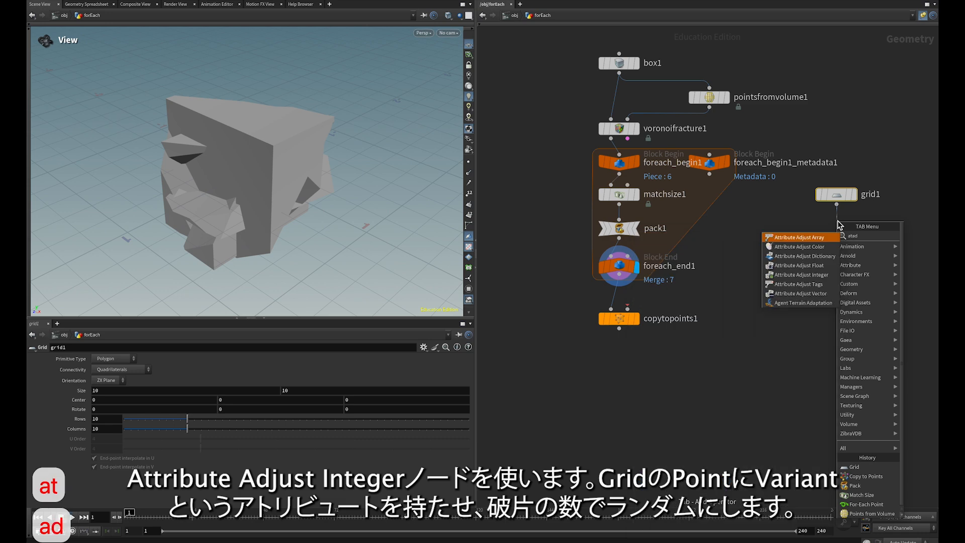
key("BackSpace")
type("in")
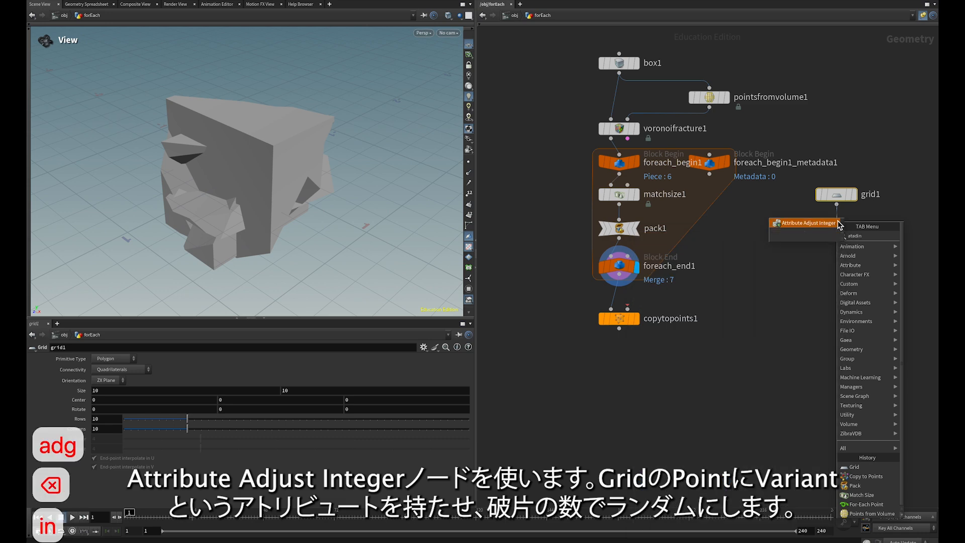
key("Return")
left_click(836, 235)
left_click_drag(837, 235, 836, 229)
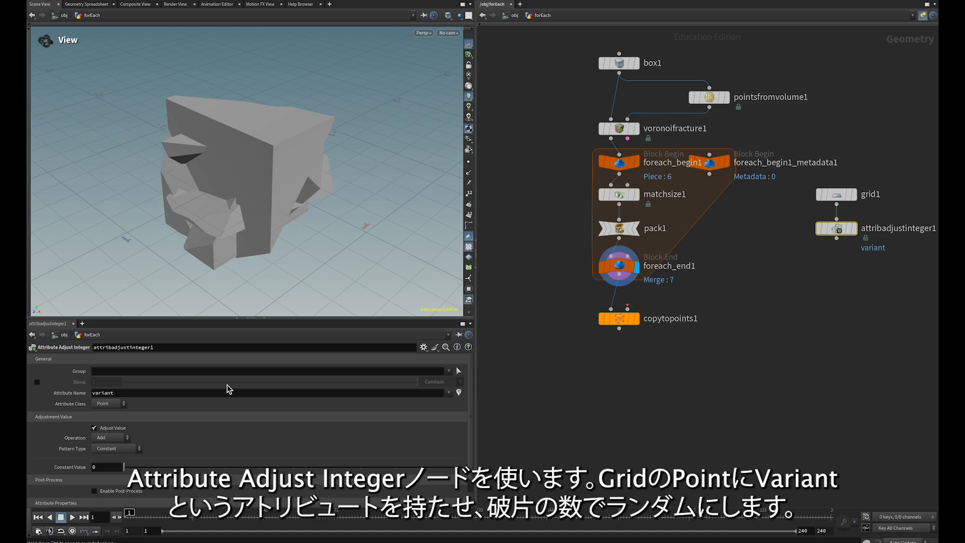
Step: Keep variant as attribadjustinteger1's attribute name, wire the node into copytopoints1's second input, and display copytopoints1
double_click(111, 394)
left_click(161, 406)
left_click_drag(835, 238, 627, 308)
left_click(636, 318)
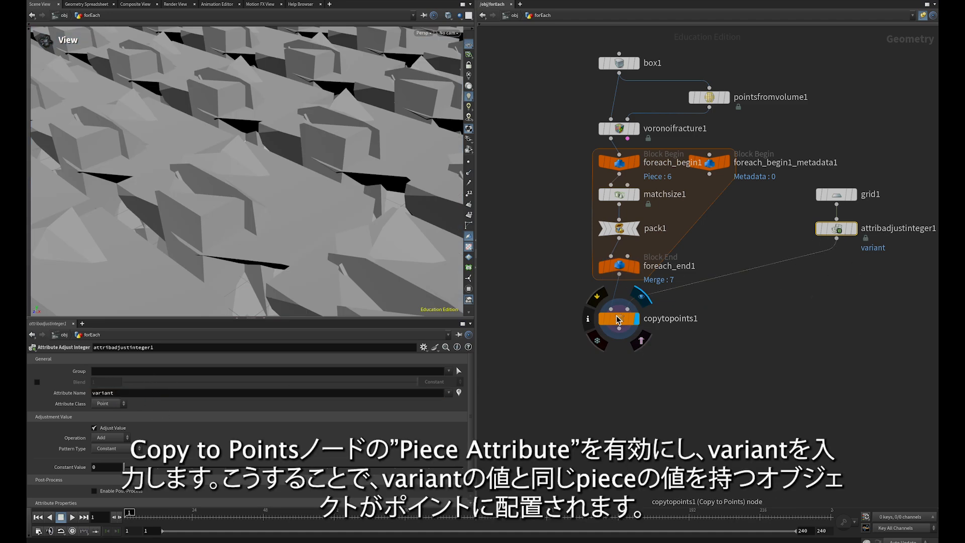
Step: Enable the piece attribute on copytopoints1 and set it to variant
left_click(619, 319)
left_click(178, 383)
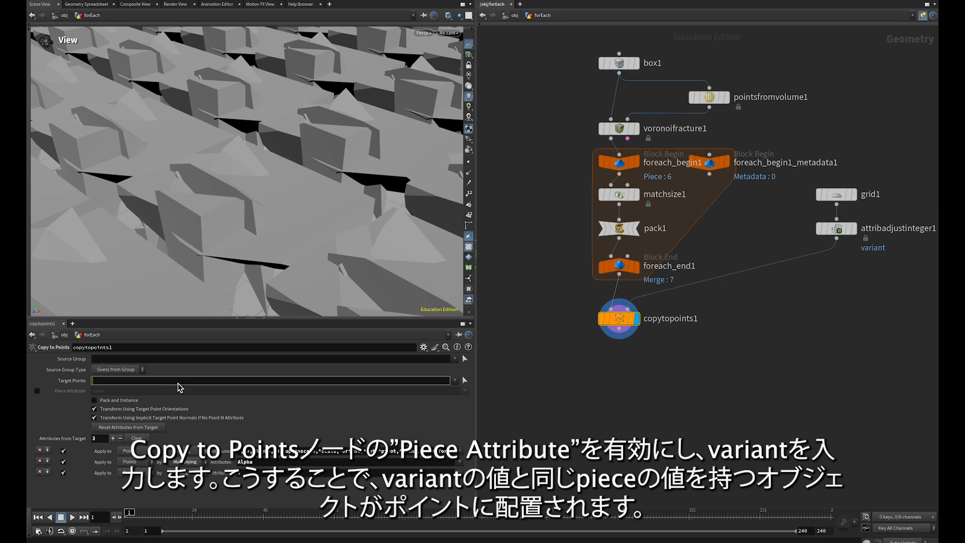
left_click(37, 391)
left_click(118, 391)
type("varian")
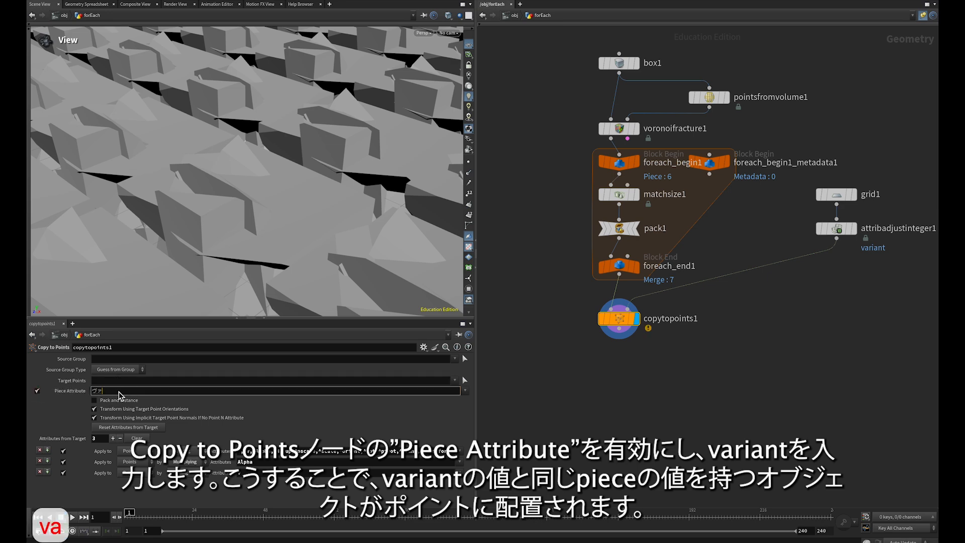
key("BackSpace")
key("BackSpace")
key("BackSpace")
key("BackSpace")
key("BackSpace")
key("BackSpace")
key("Eisu_toggle")
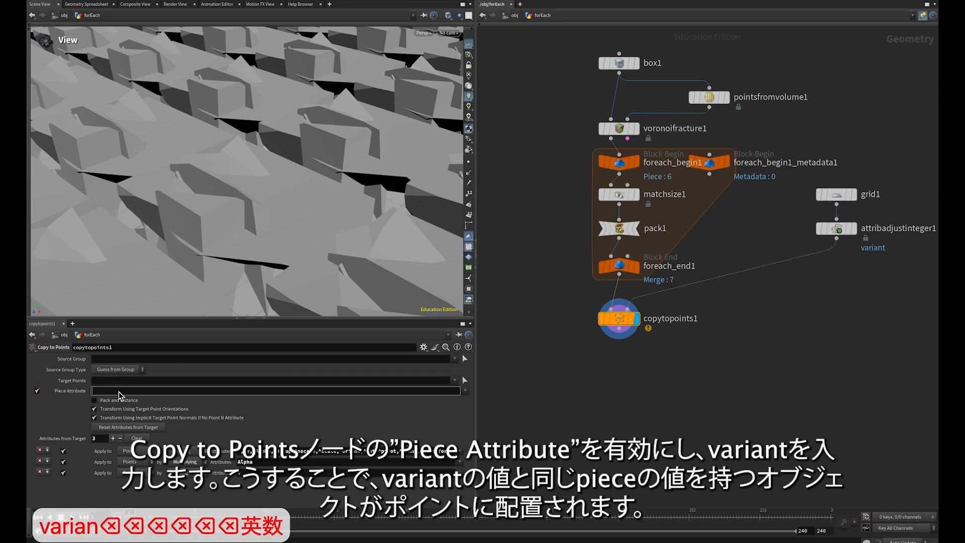
type("variant")
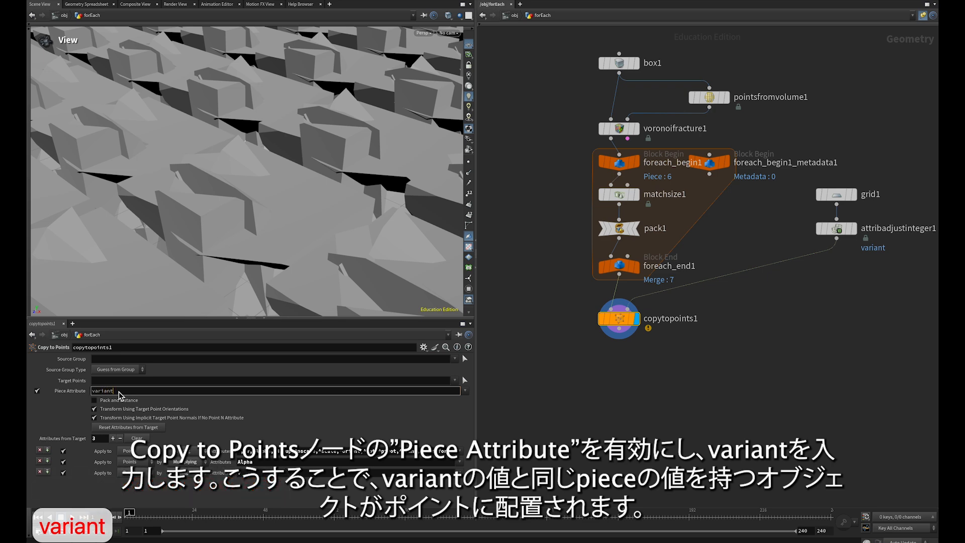
key("Return")
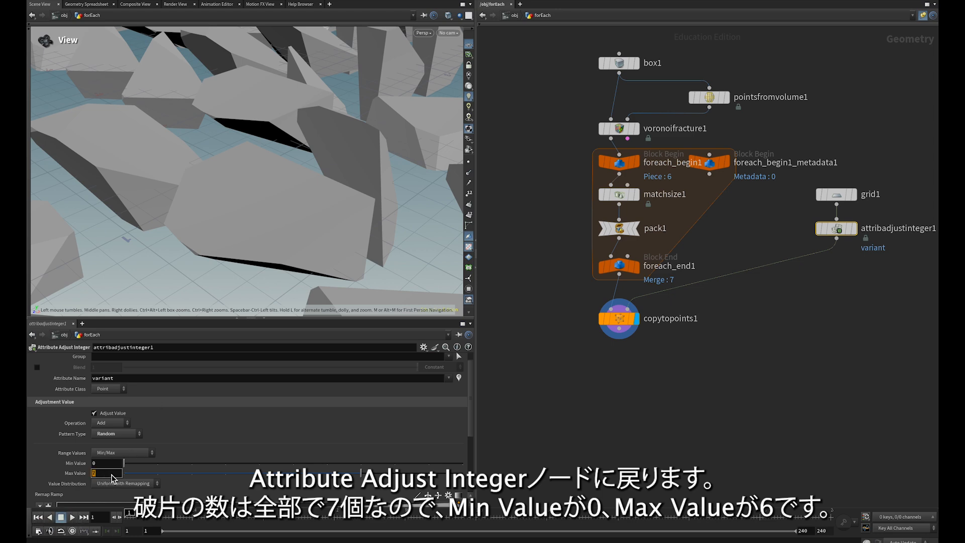
Step: Set the maximum value of attribadjustinteger1's random range to 6
type("6")
key("Return")
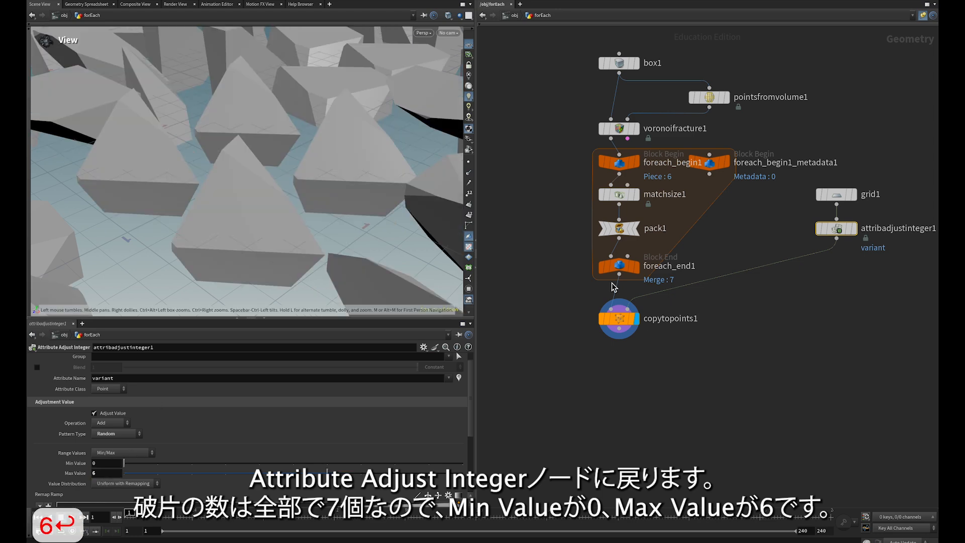
key("space+h")
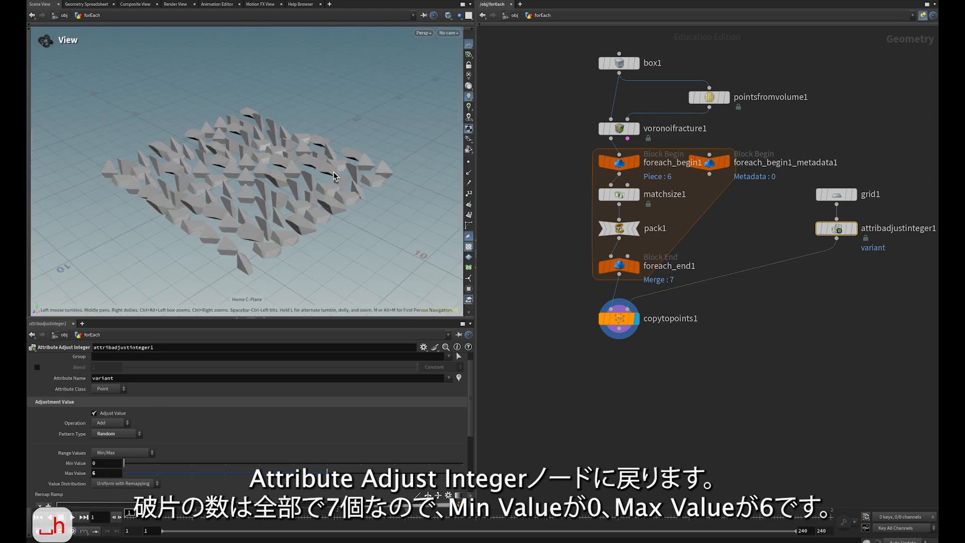
left_click_drag(334, 176, 285, 152)
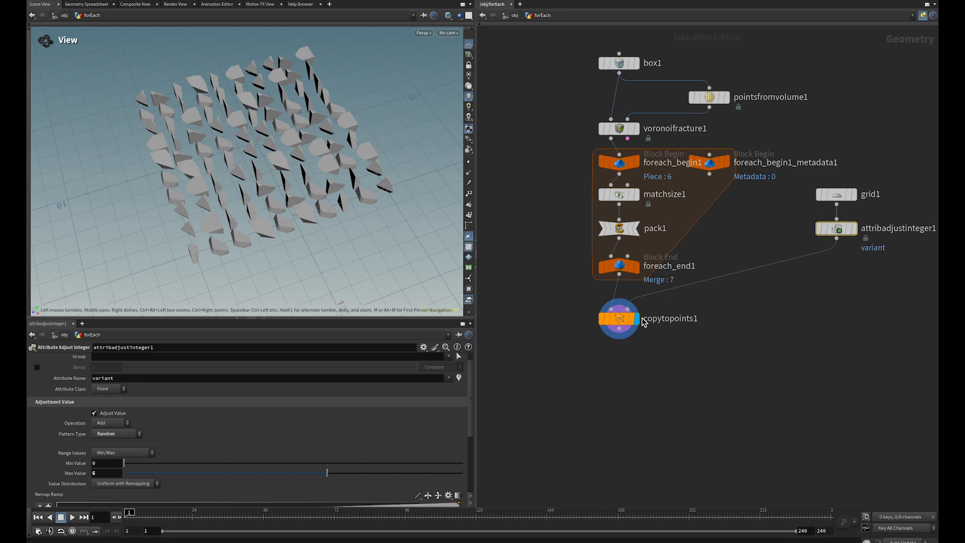
Step: Add an Unpack node after copytopoints1
key("Tab")
type("unpa")
key("Return")
left_click(620, 369)
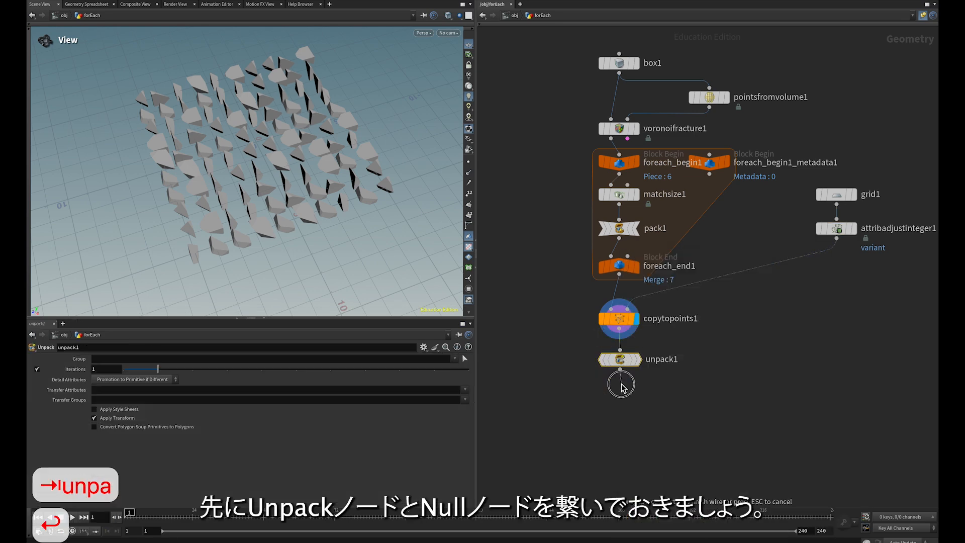
Step: Add a Null node after unpack1, line both nodes up below copytopoints1, and display the Null output
key("Tab")
type("nu")
key("Return")
left_click(620, 398)
left_click_drag(578, 349, 650, 424)
left_click_drag(618, 354, 618, 351)
left_click(629, 386)
left_click(624, 445)
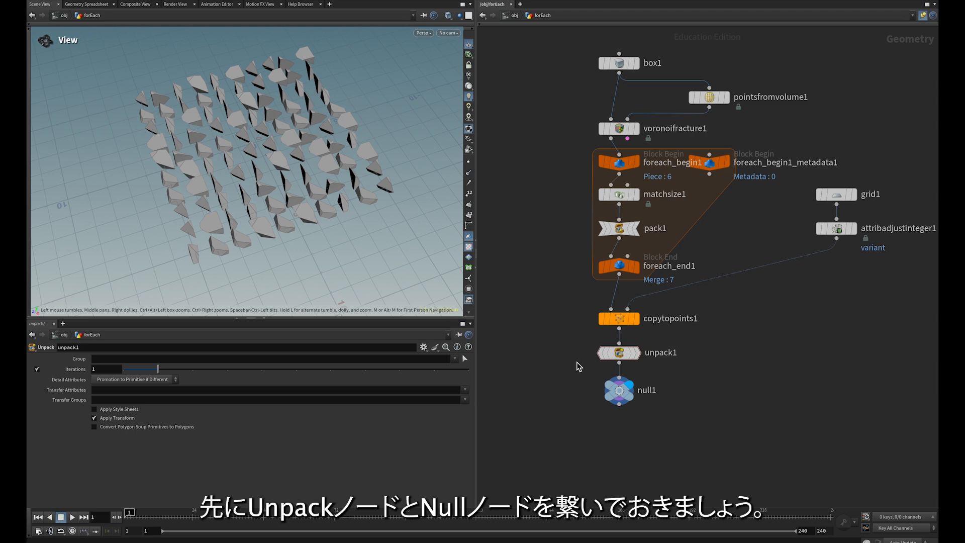
Step: Move unpack1 and null1 further down and insert an Attribute Randomize node between copytopoints1 and unpack1
left_click_drag(577, 350, 621, 430)
left_click_drag(621, 353, 620, 419)
left_click(686, 372)
key("Tab")
type("atra")
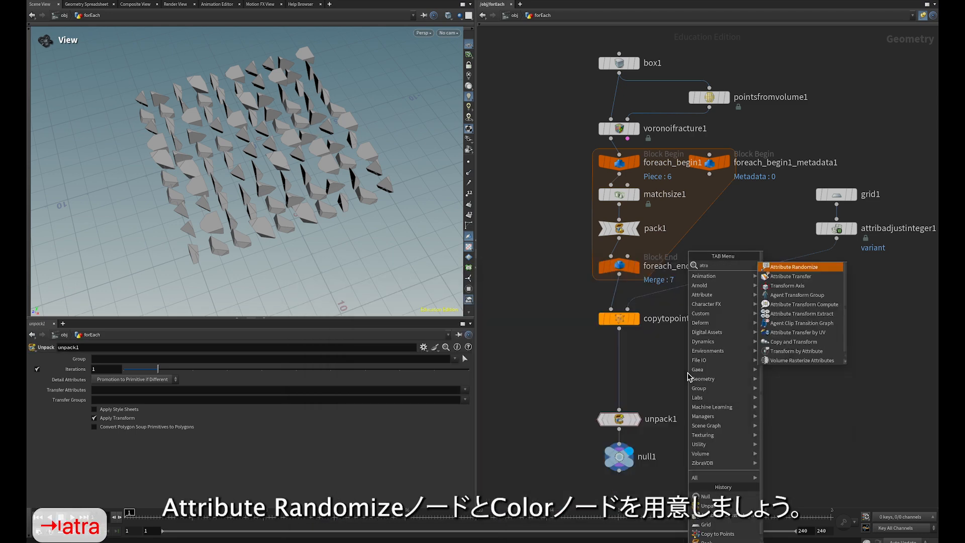
key("Return")
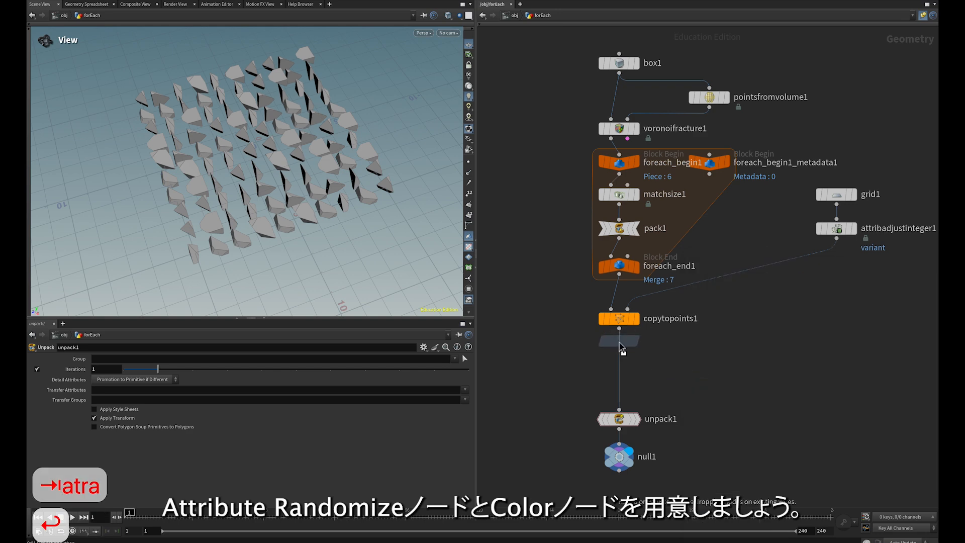
left_click(621, 359)
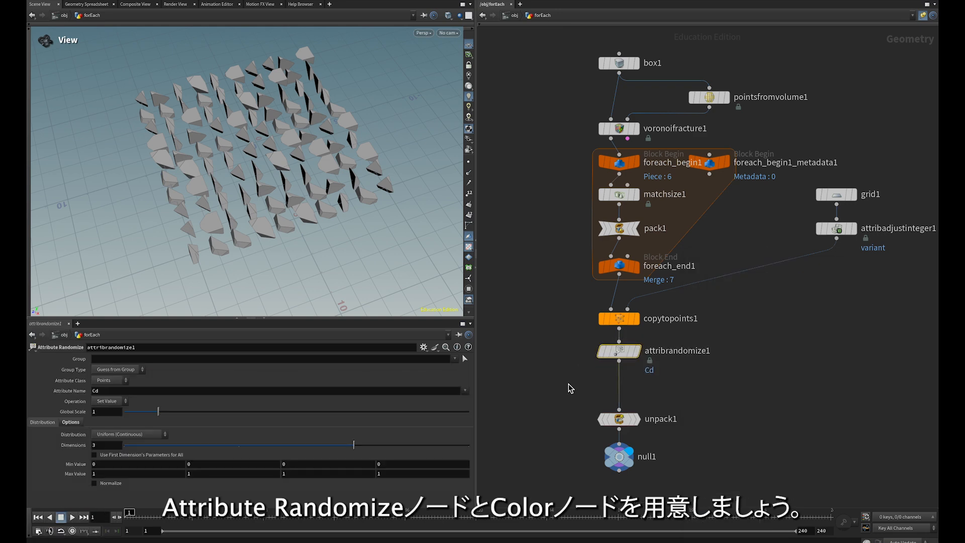
Step: Insert a Color node between attribrandomize1 and unpack1
key("Tab")
type("color")
key("Return")
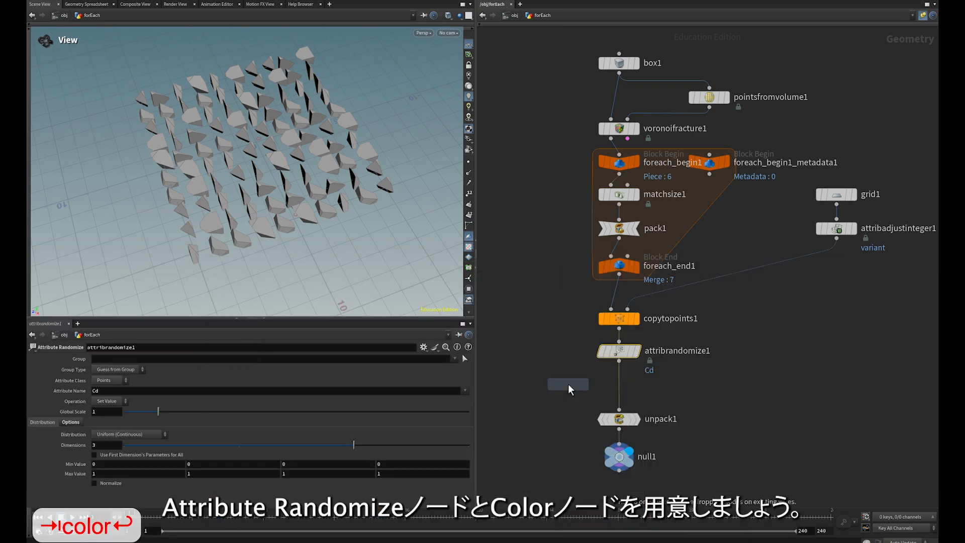
left_click(620, 382)
Step: Set attribrandomize1's attribute name to piece
left_click(618, 350)
left_click(112, 390)
type("piece")
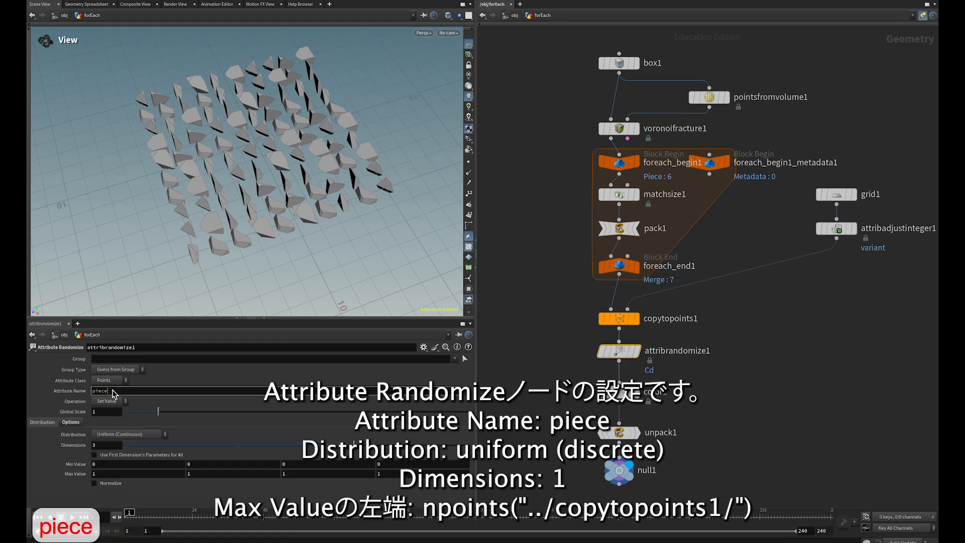
key("Return")
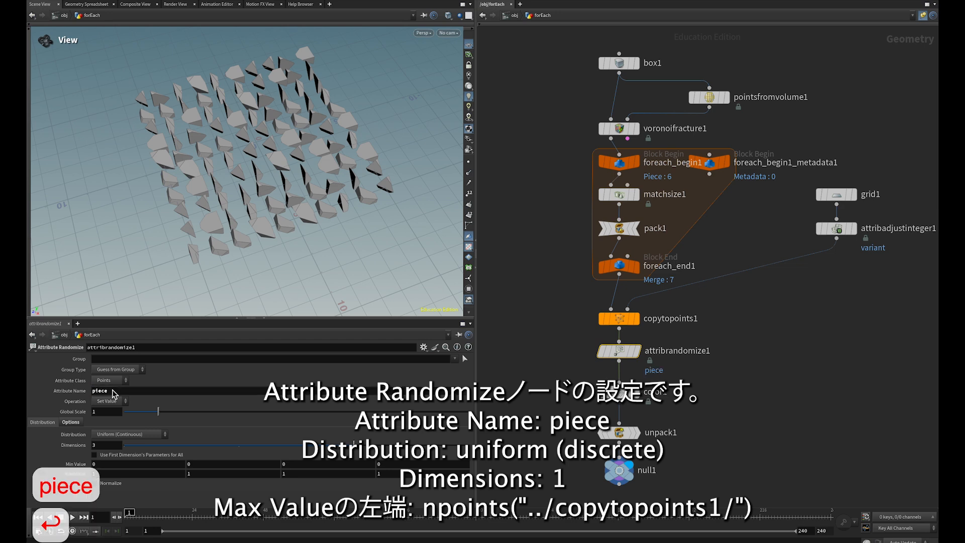
Step: Change attribrandomize1's distribution to Uniform (Discrete) and set its dimensions to 1
left_click(115, 434)
left_click(114, 362)
left_click(109, 446)
type("1")
key("Return")
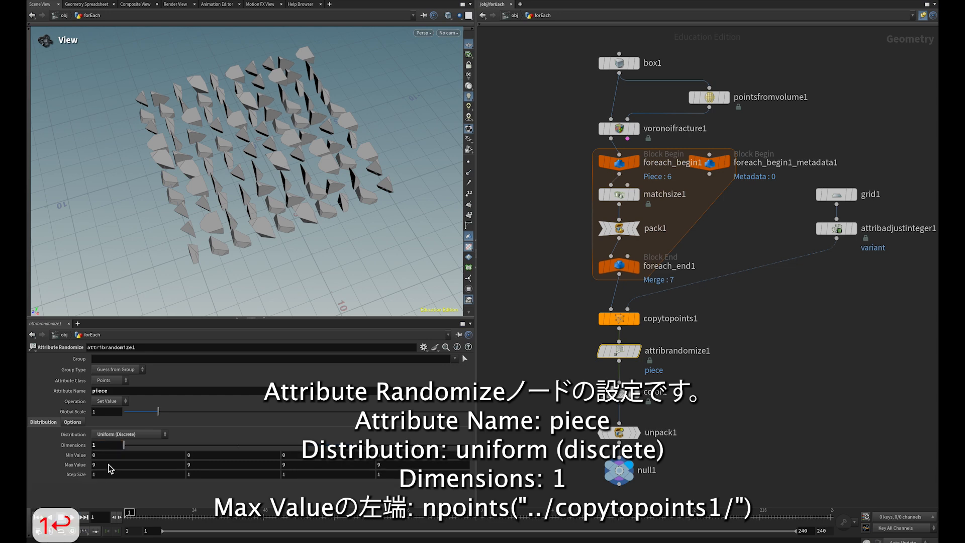
Step: Set attribrandomize1's first Max Value to npoints("../copytopoints1/") and copy the expression
left_click(109, 464)
type("npoint")
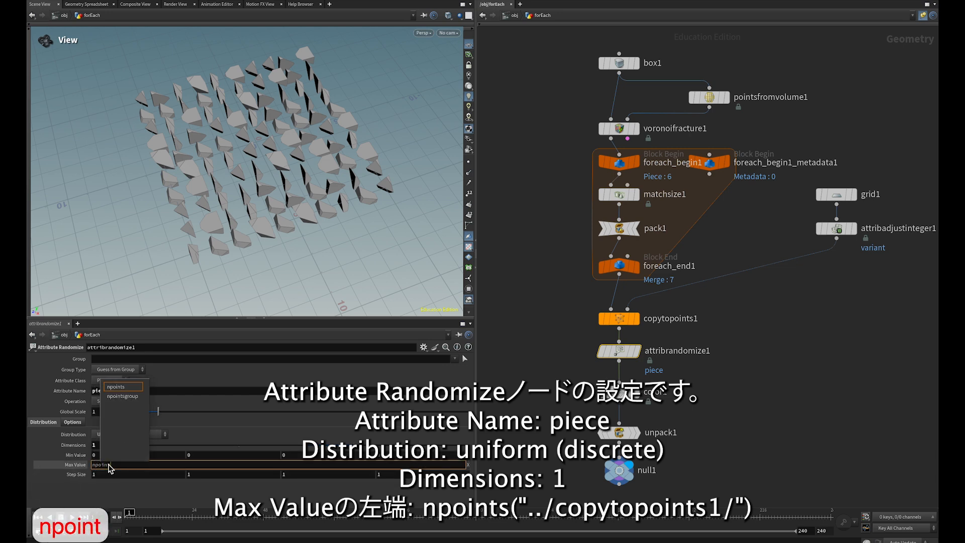
type("s(\"\")")
key("Left")
type("\"\"")
key("Left")
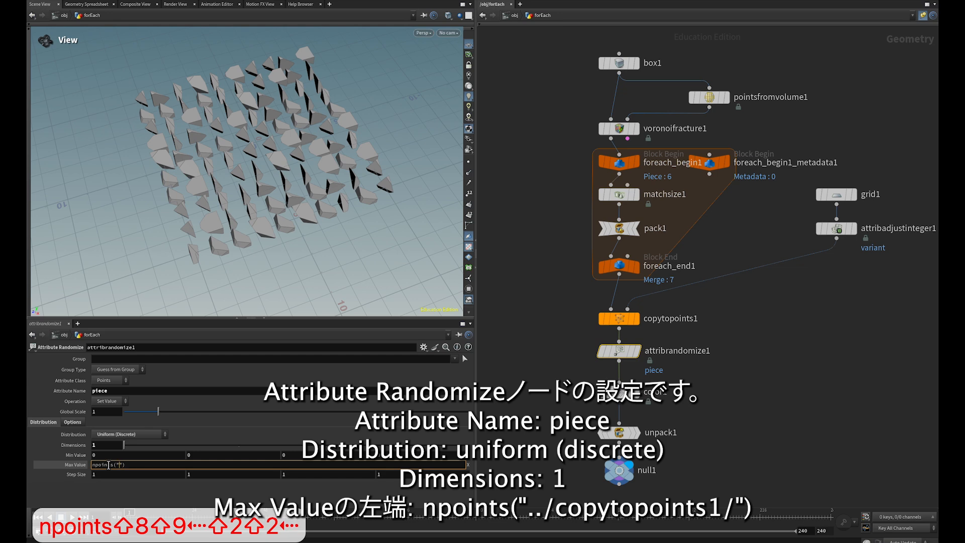
type("..//")
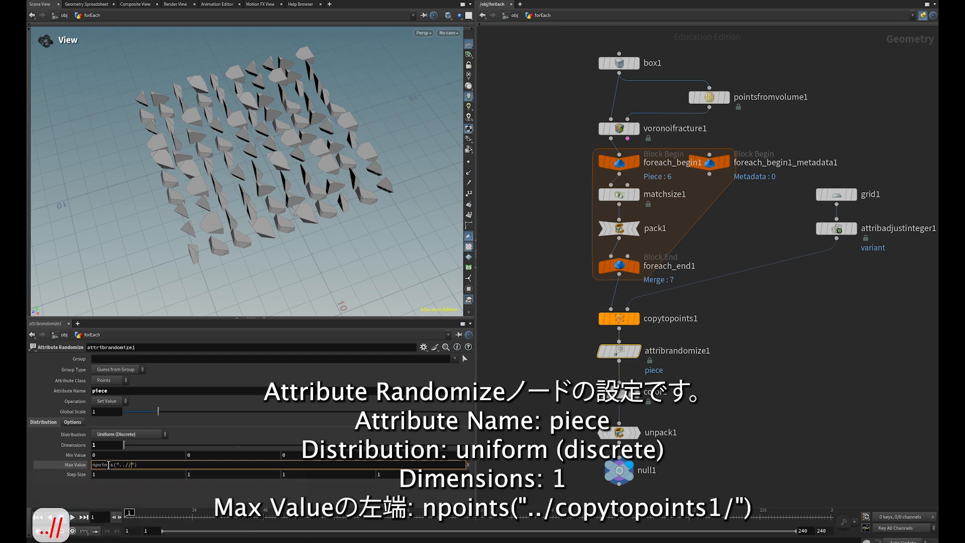
key("BackSpace")
type("copyto")
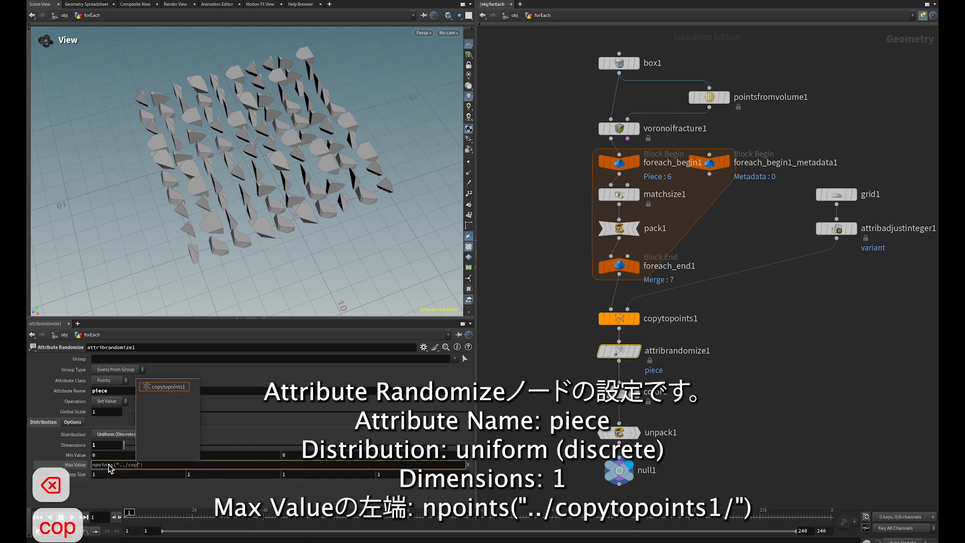
key("Tab")
key("Return")
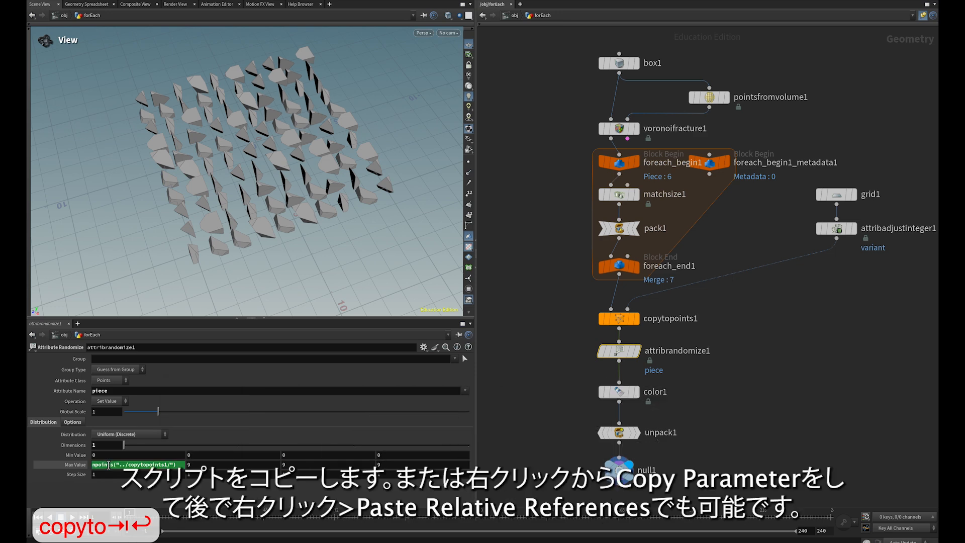
key("super+c")
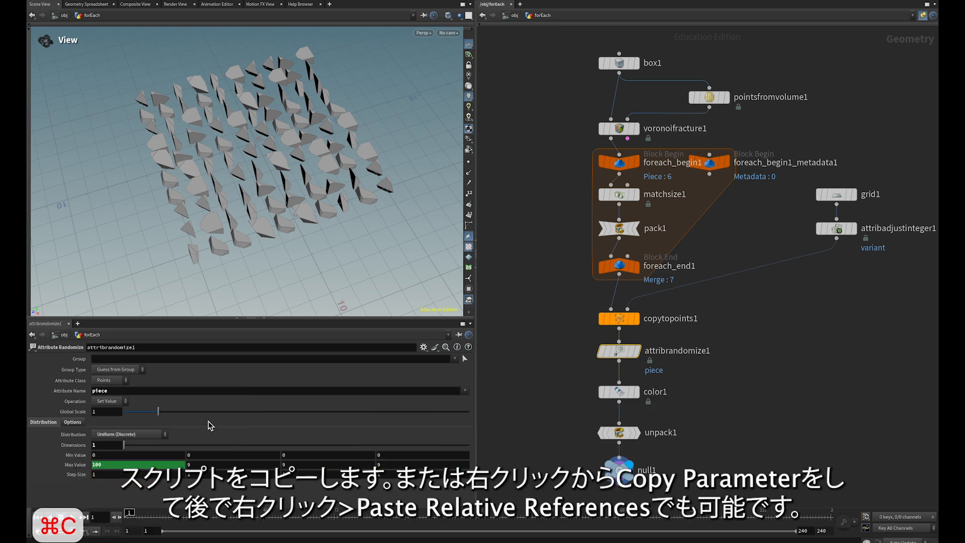
Step: Change color1's color type to Ramp from Attribute and set its attribute to piece
left_click(627, 393)
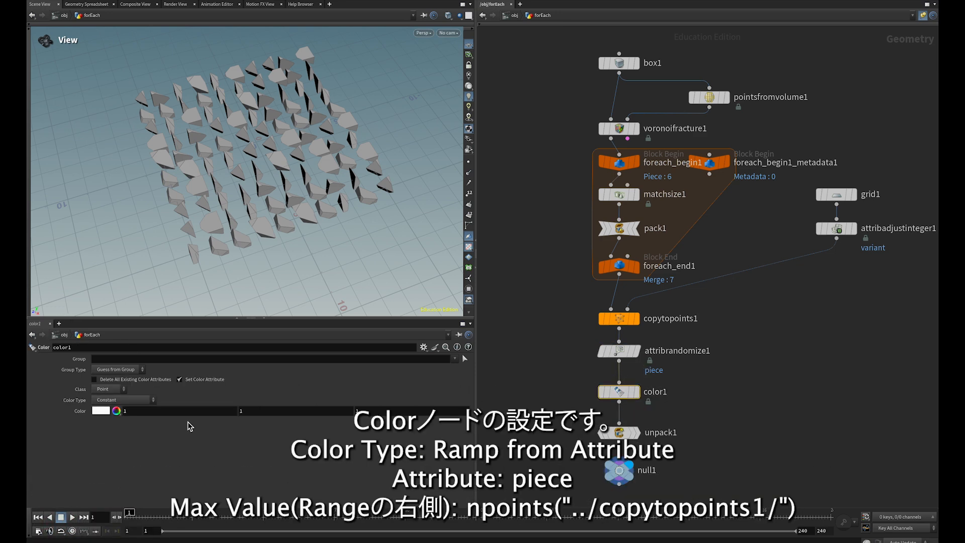
left_click(125, 400)
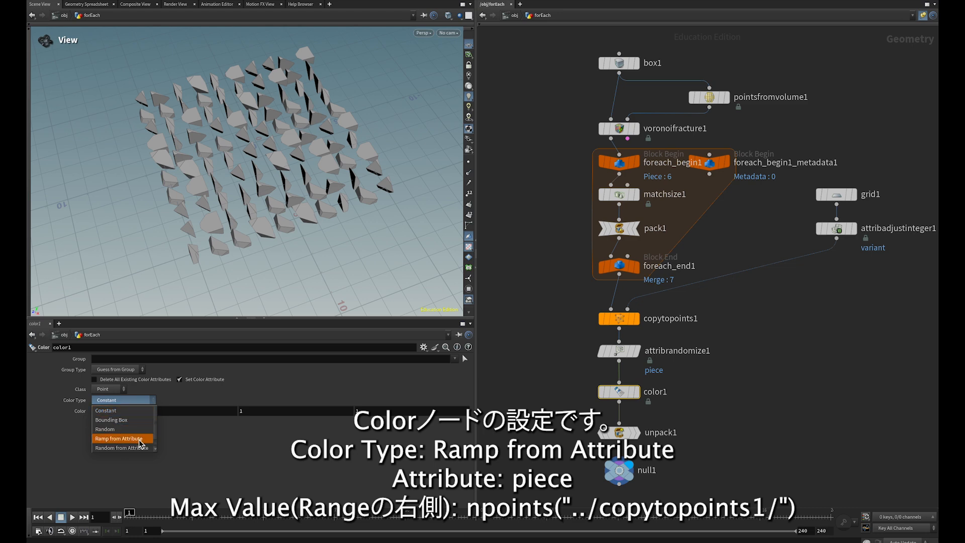
left_click(119, 438)
left_click(152, 411)
type("piece")
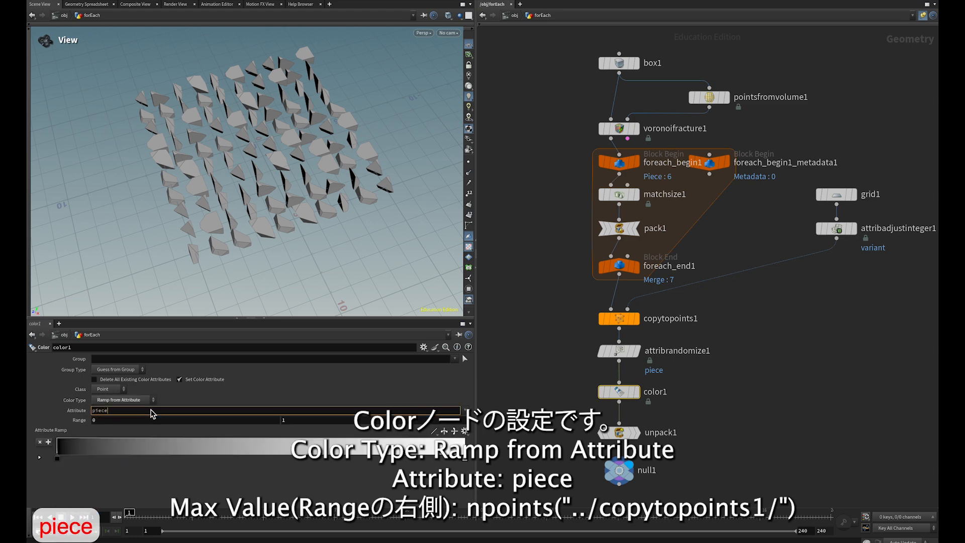
Step: Set color1's range from 1 to the copied expression npoints("../copytopoints1/")
key("Tab")
key("Tab")
key("super+v")
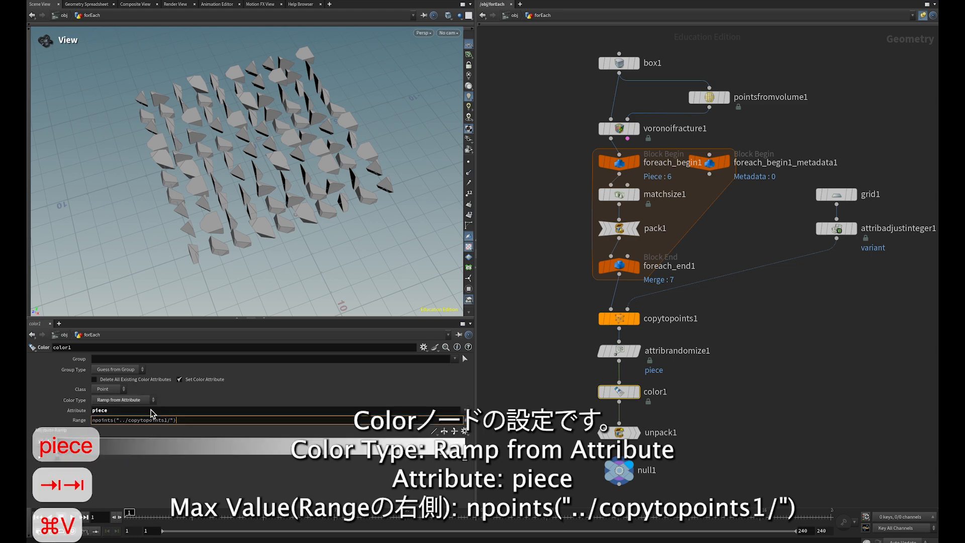
key("Return")
type("1")
key("Return")
Step: Display color1's output and set the first key of its attribute ramp to pure red
mouse_move(640, 397)
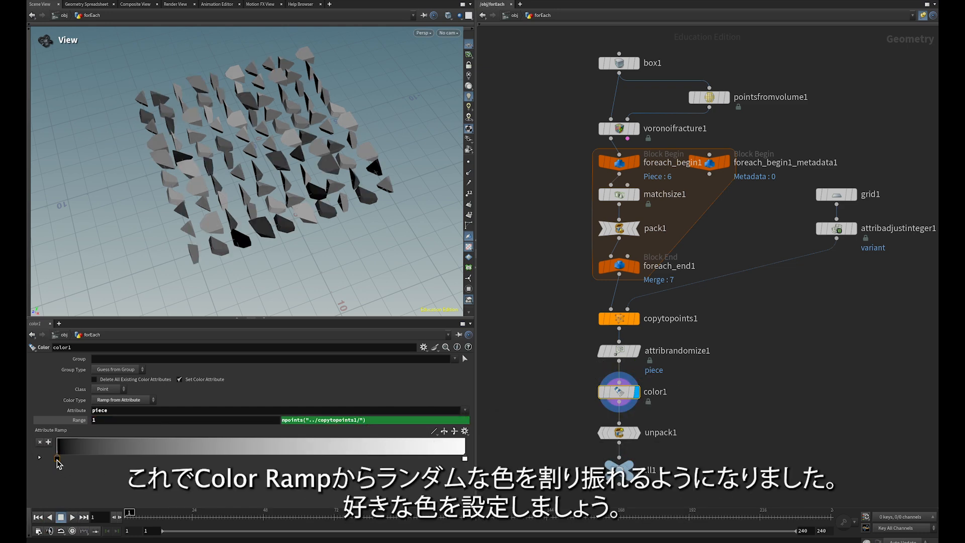
double_click(57, 459)
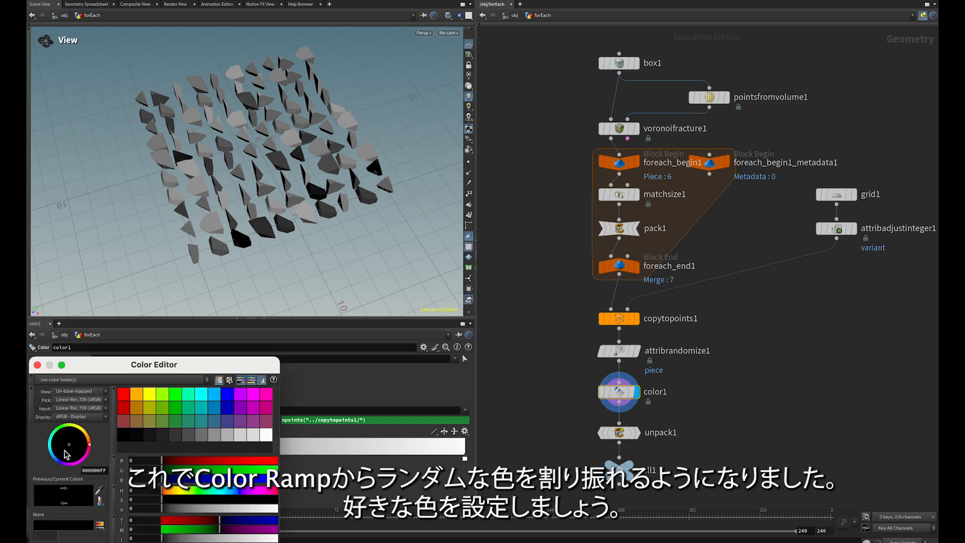
left_click(123, 397)
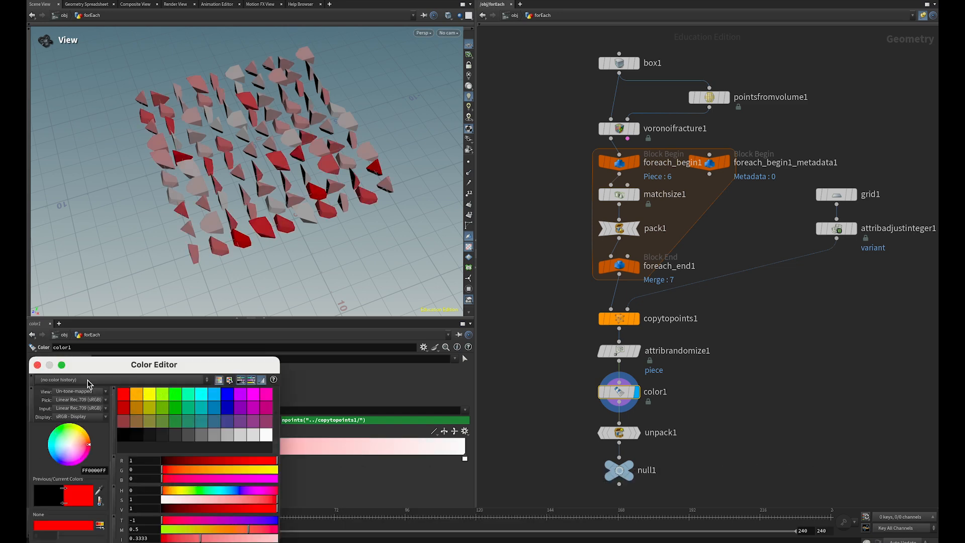
left_click(38, 364)
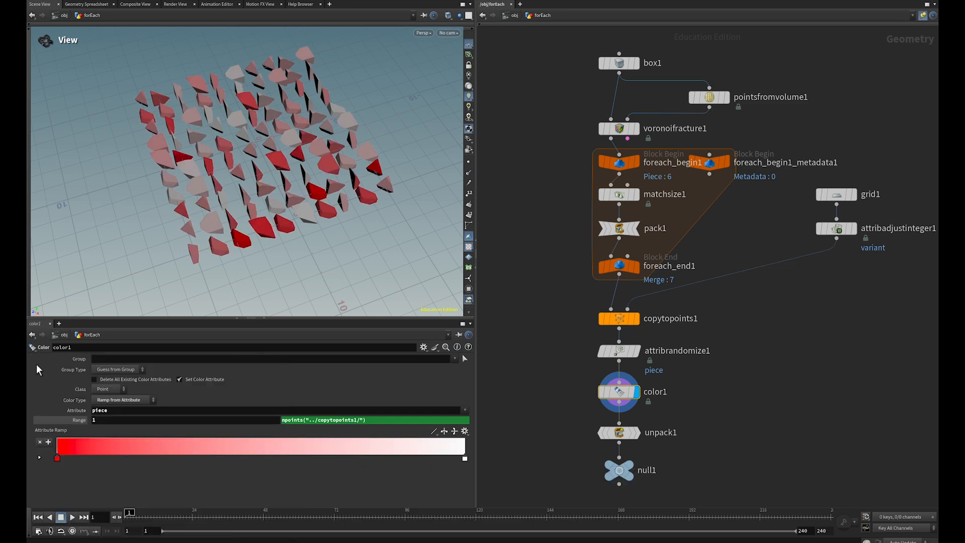
Step: Set unpack1's Transfer Attributes to Cd and display null1's output
left_click(628, 438)
left_click(627, 437)
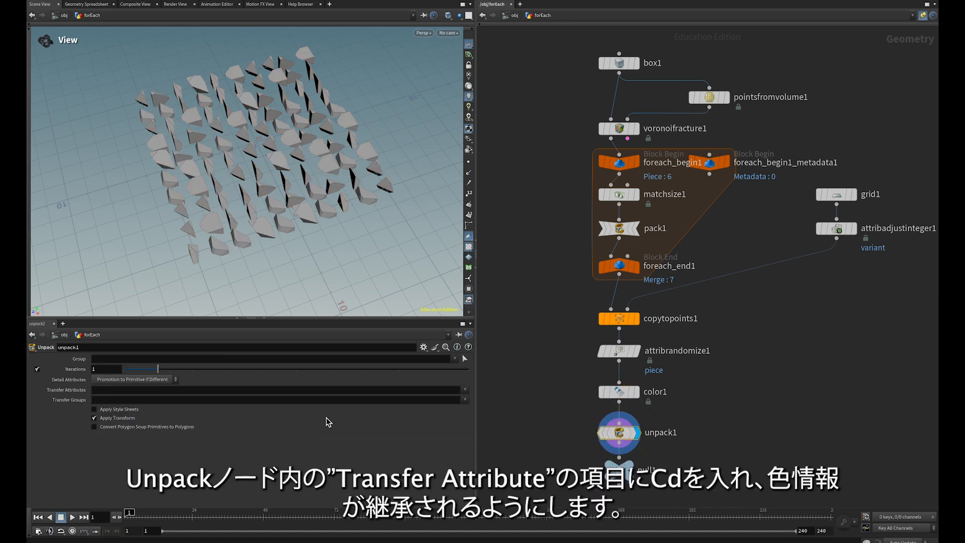
left_click(216, 390)
type("Cd")
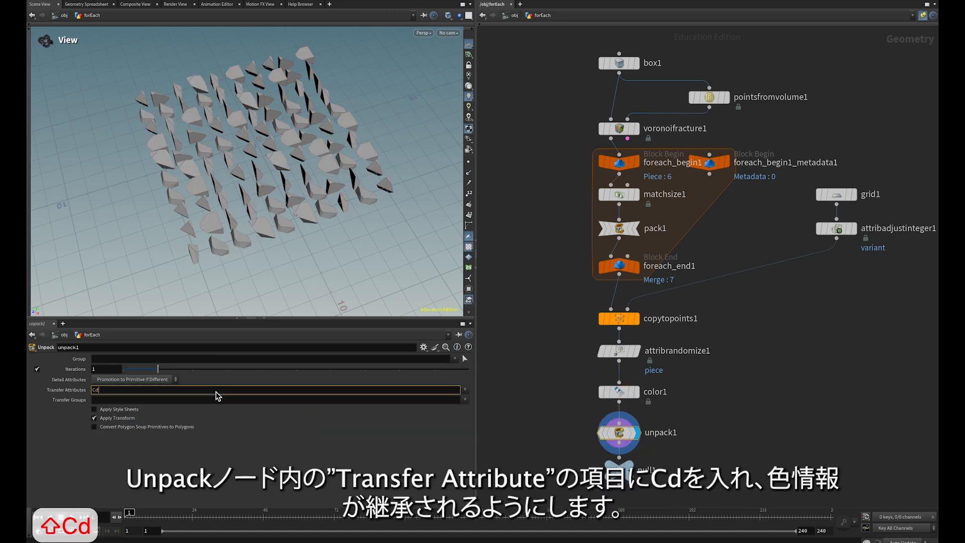
key("Return")
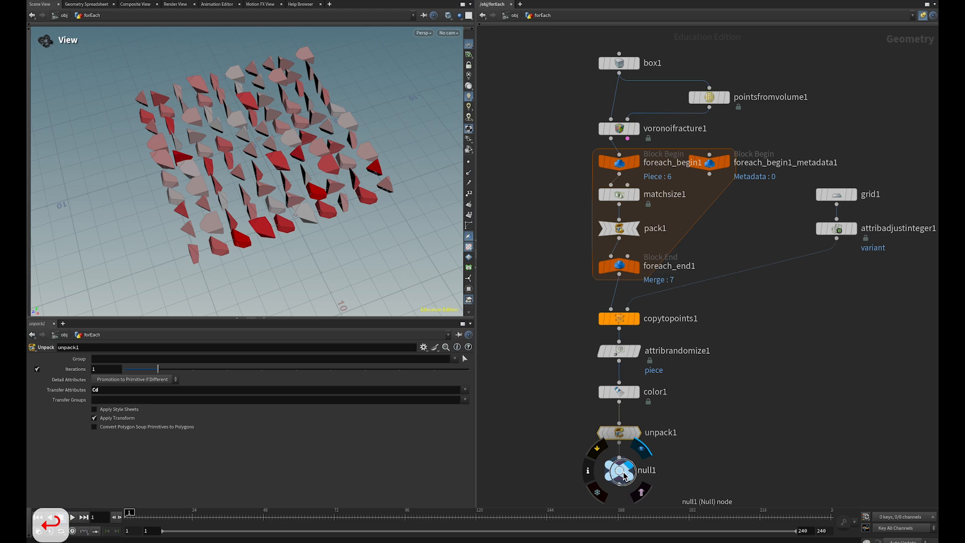
left_click(623, 474)
Step: Tidy the network by moving grid1 and attribadjustinteger1 down and the chain from copytopoints1 to null1 slightly up
scroll(540, 178, "down", 1)
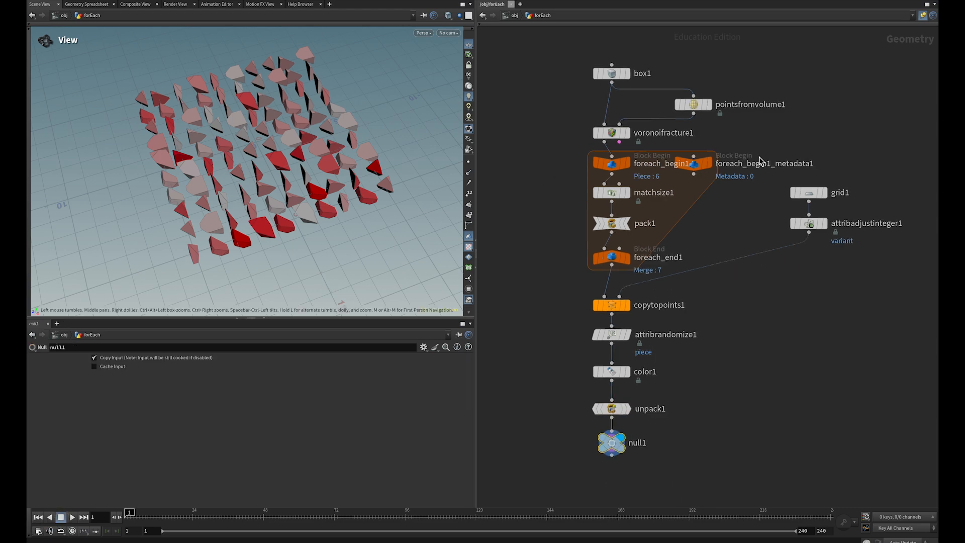
left_click(811, 223)
left_click_drag(811, 222, 812, 256, "shift")
left_click(795, 340)
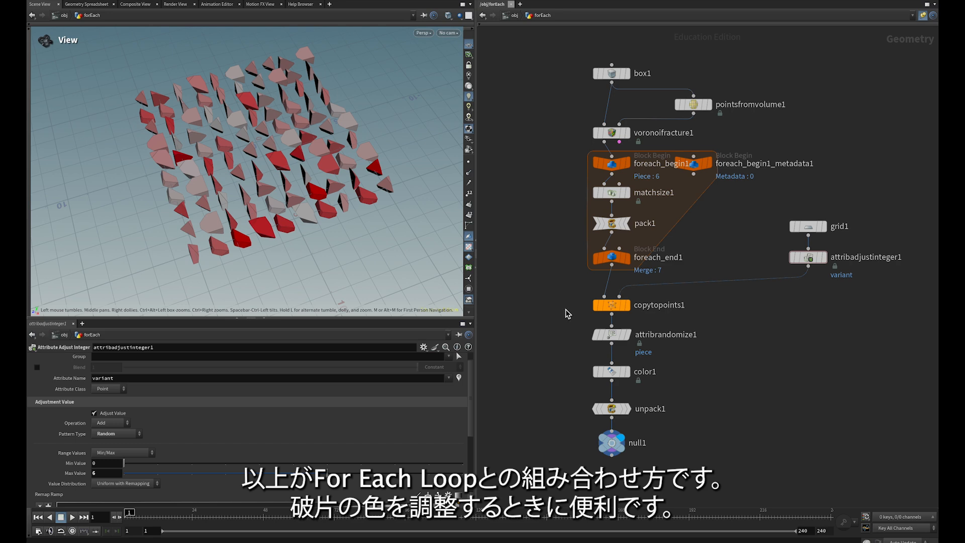
left_click_drag(562, 296, 648, 491)
left_click_drag(605, 306, 606, 293)
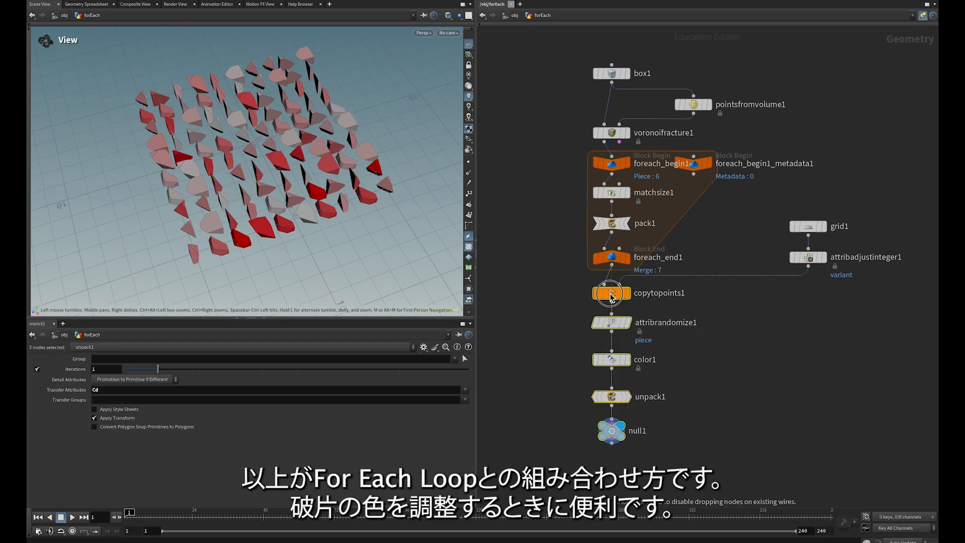
left_click(556, 317)
Step: Open a second network view at the obj level and add a Geometry node below forEach
left_click(521, 4)
mouse_move(548, 23)
left_click(603, 27)
middle_click_drag(714, 306, 581, 222)
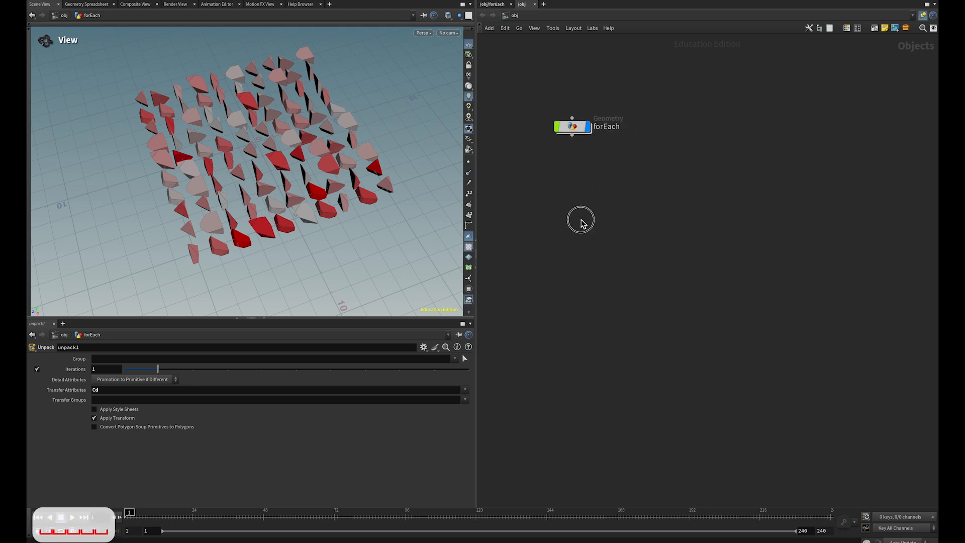
key("Tab")
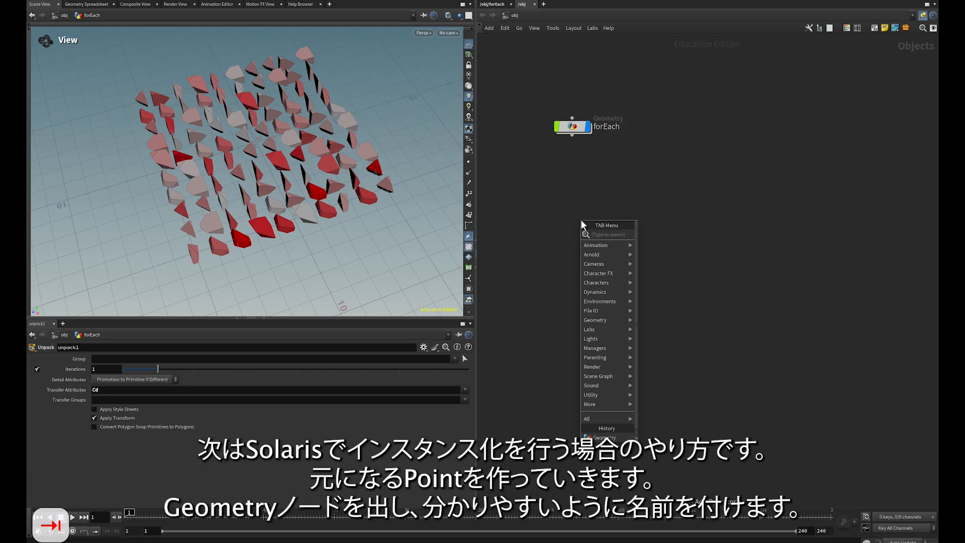
type("geo")
key("Return")
left_click(571, 176)
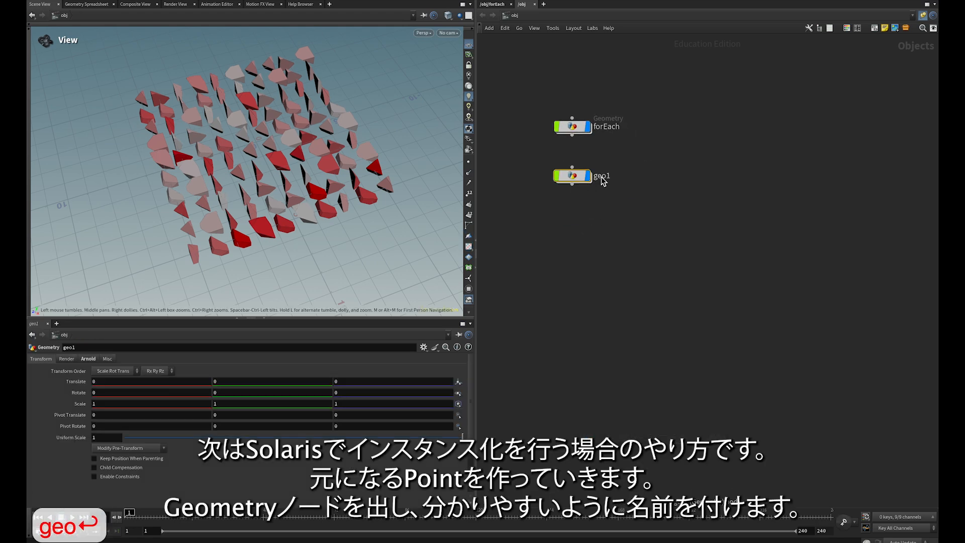
Step: Rename the new Geometry node to basePoints
double_click(602, 177)
type("poi")
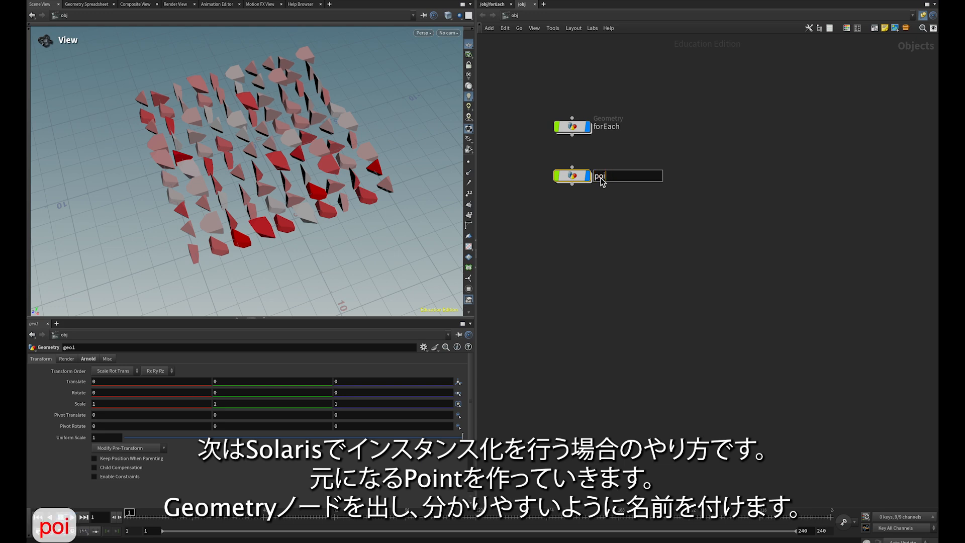
type("nts")
key("Return")
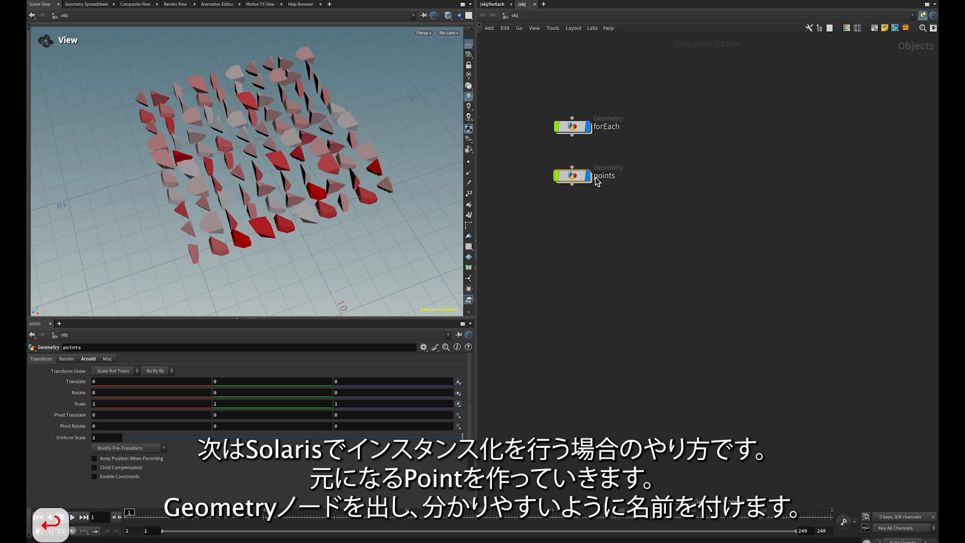
double_click(598, 176)
type("base")
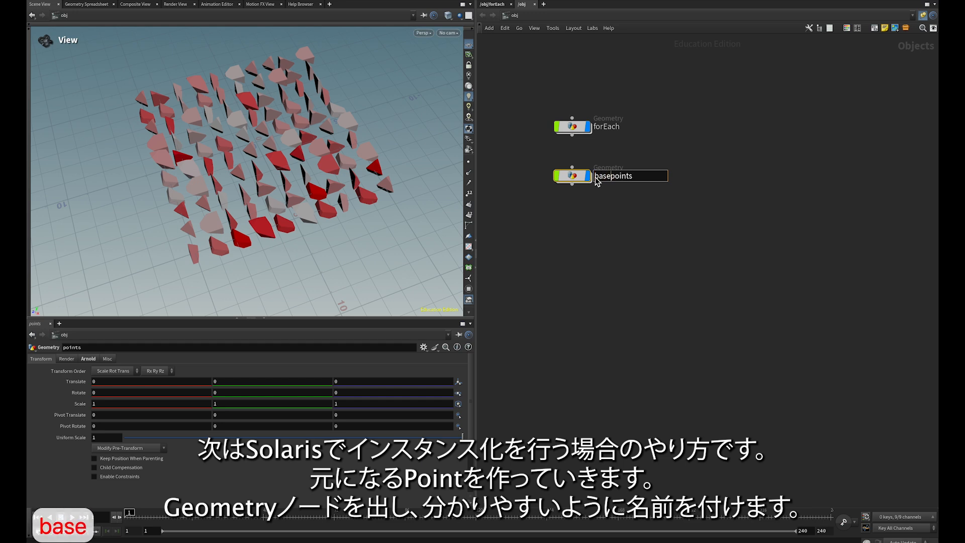
key("Right")
key("BackSpace")
type("P")
key("Return")
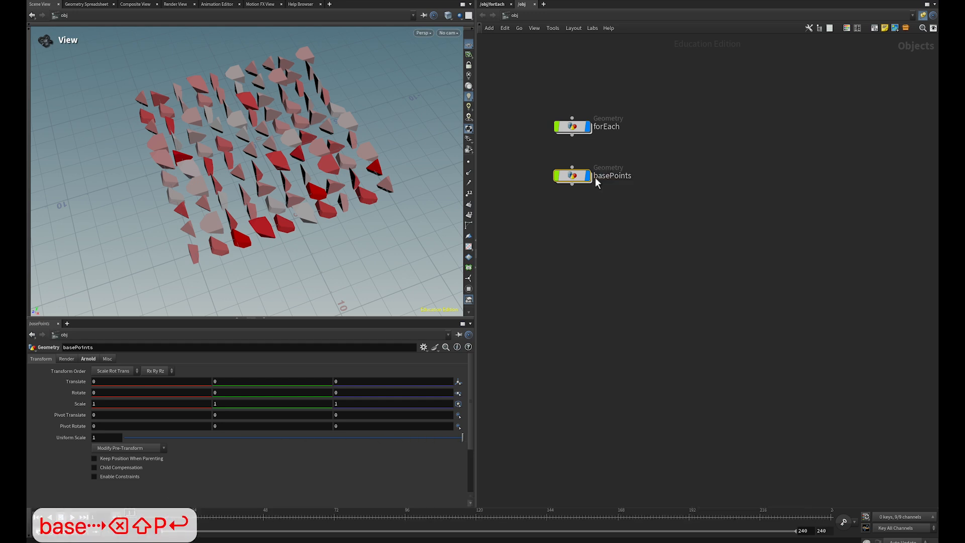
Step: Go inside basePoints and add a Grid node
double_click(576, 176)
key("Tab")
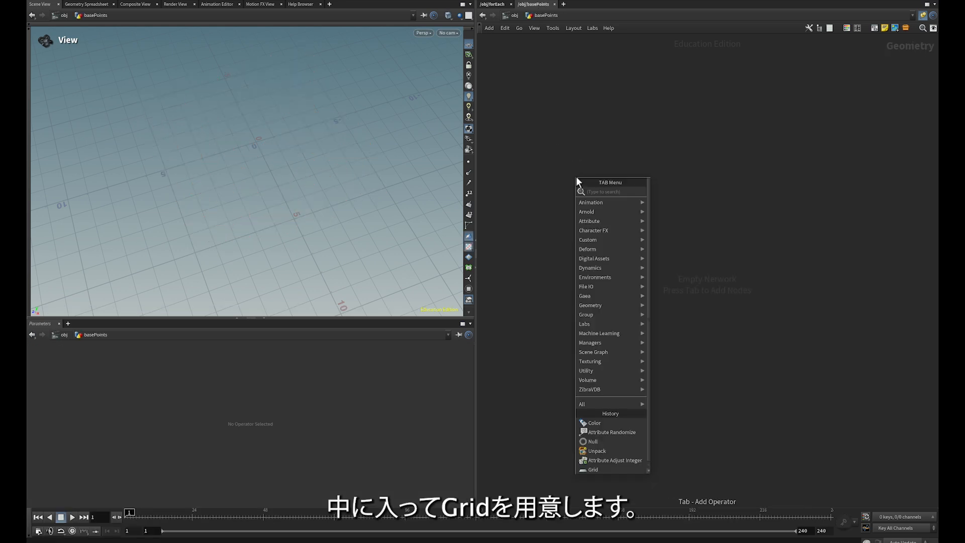
type("grid")
key("Return")
left_click(611, 132)
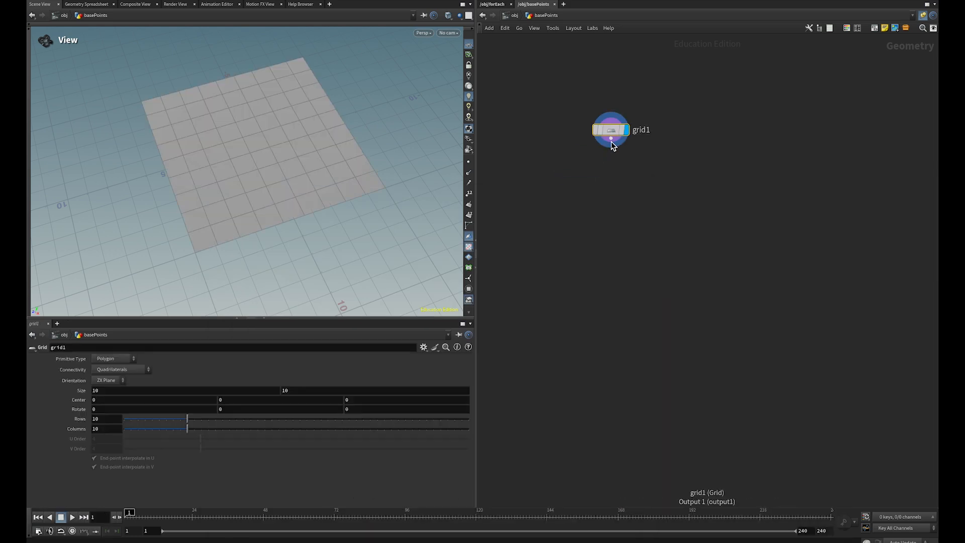
Step: Add a Null node connected to grid1's output and name it OUT
left_click(611, 143)
key("Tab")
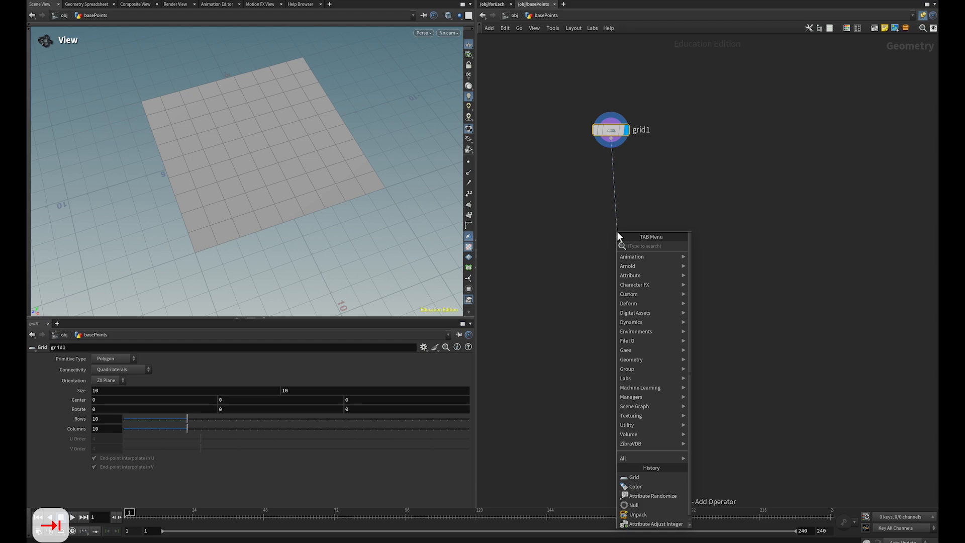
type("nu")
key("Return")
left_click(633, 275)
type("OUT")
Step: Insert an Attribute Randomize node between grid1 and OUT
key("Tab")
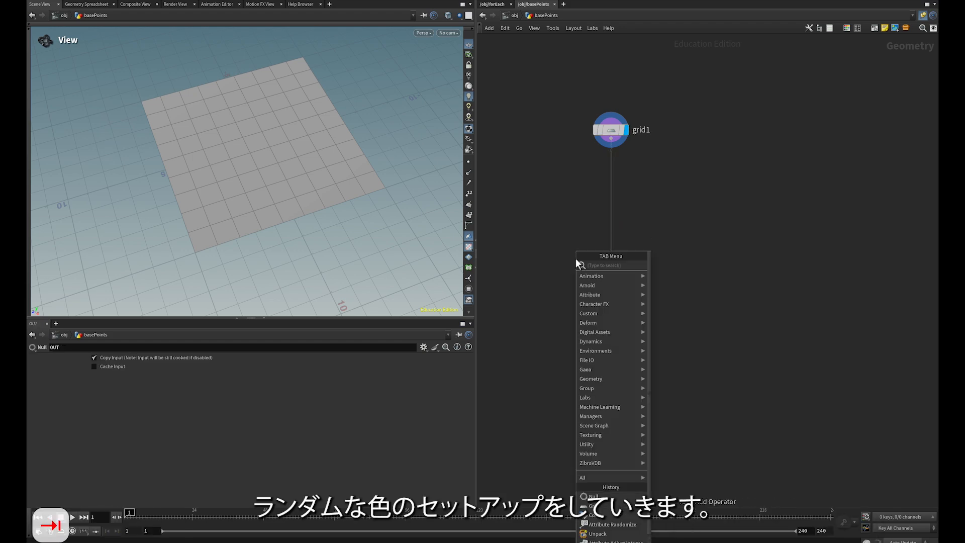
type("atra")
key("Return")
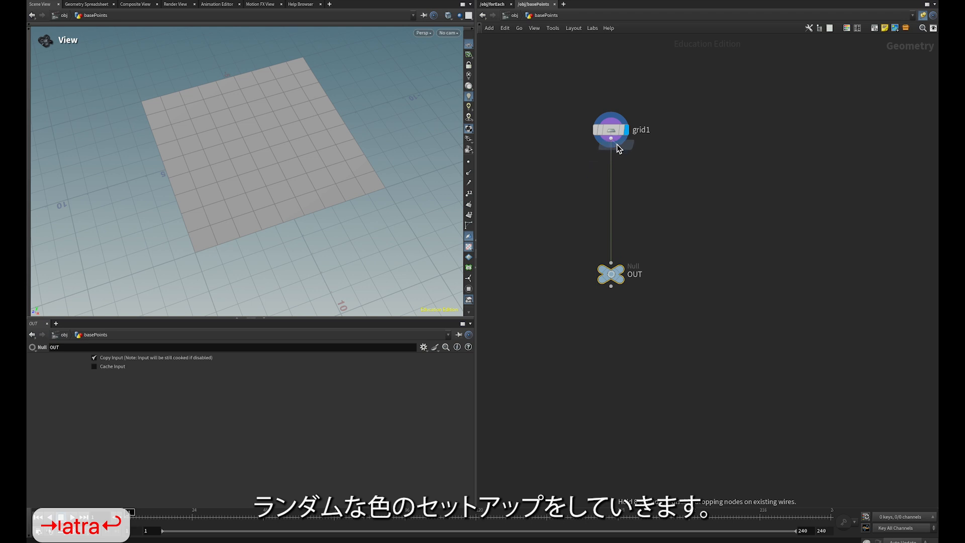
left_click(611, 159)
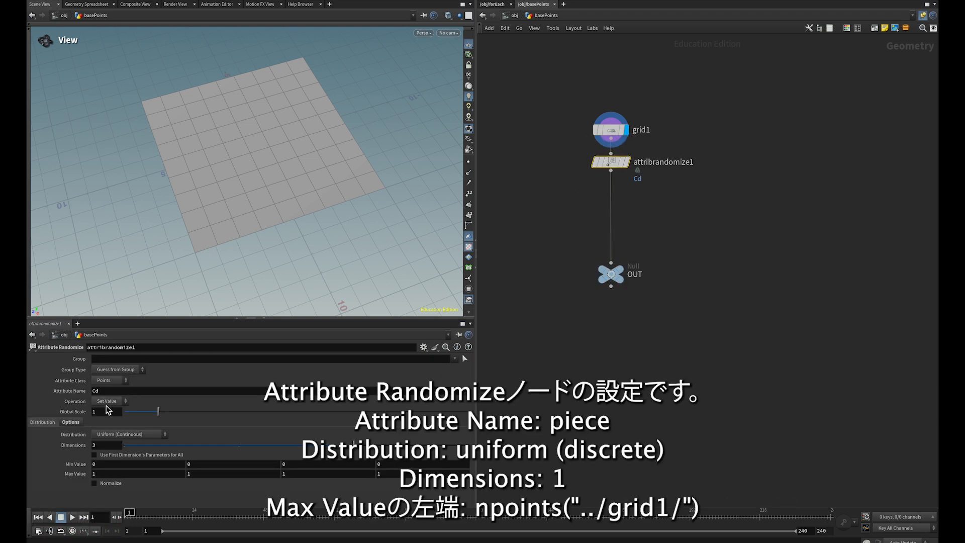
Step: Set attribrandomize1's attribute name to piece, its distribution to Uniform (Discrete) and its dimensions to 1
left_click(116, 390)
type("piece")
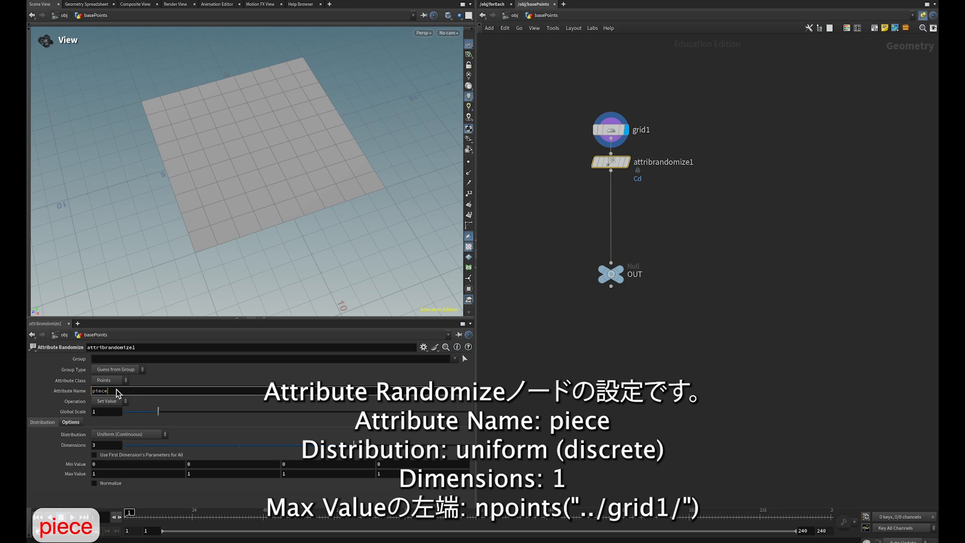
key("Return")
left_click(113, 434)
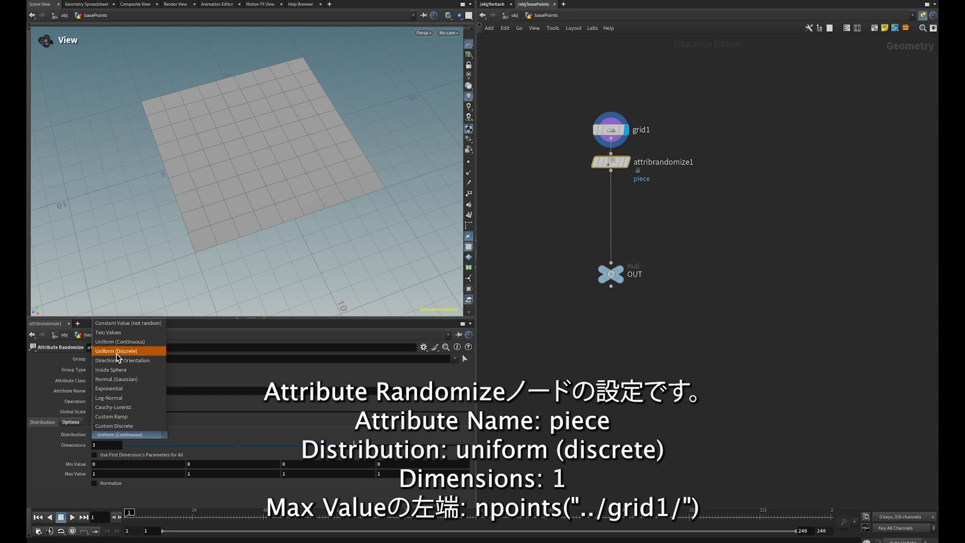
left_click(116, 352)
left_click(103, 445)
type("1")
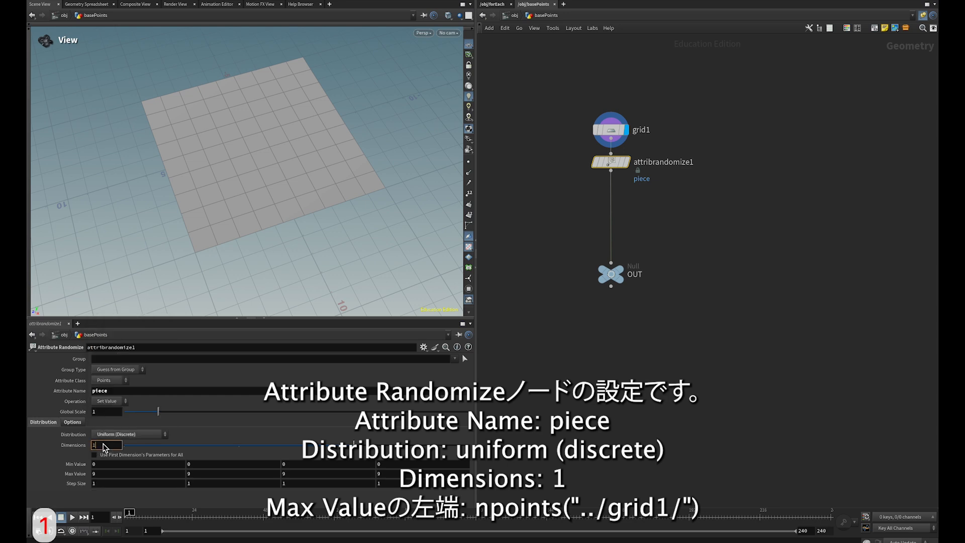
key("Return")
Step: Set attribrandomize1's first Max Value to the expression npoints("../grid1/")
left_click(126, 465)
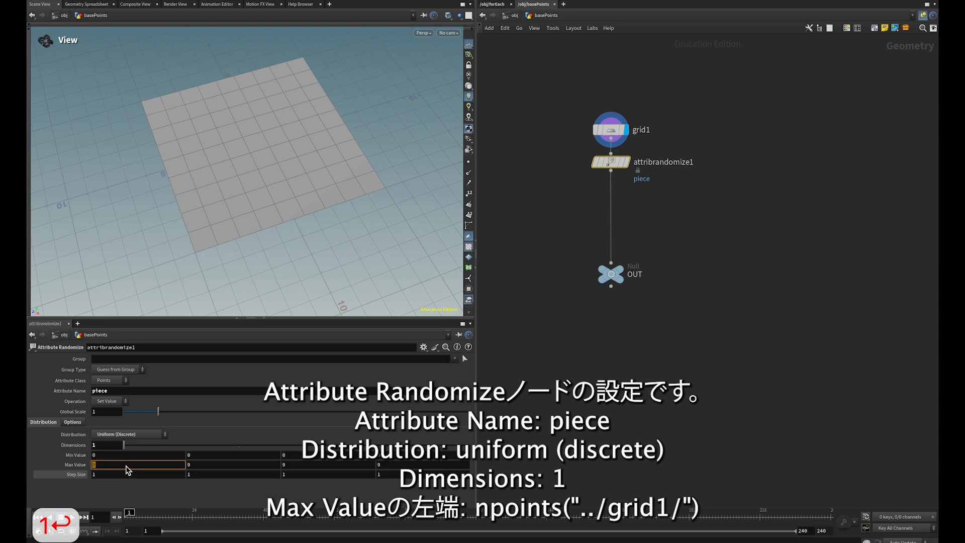
type("npoints(\"\")")
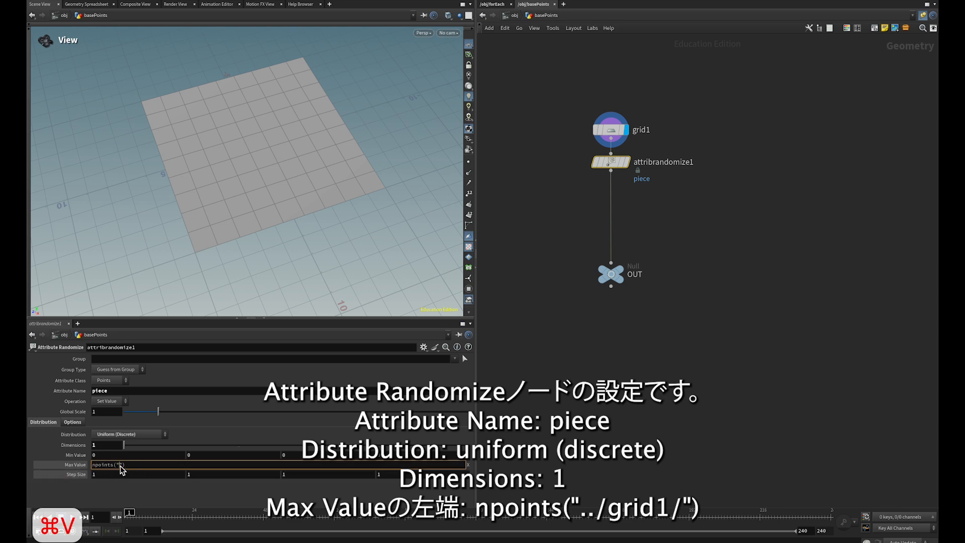
type("../")
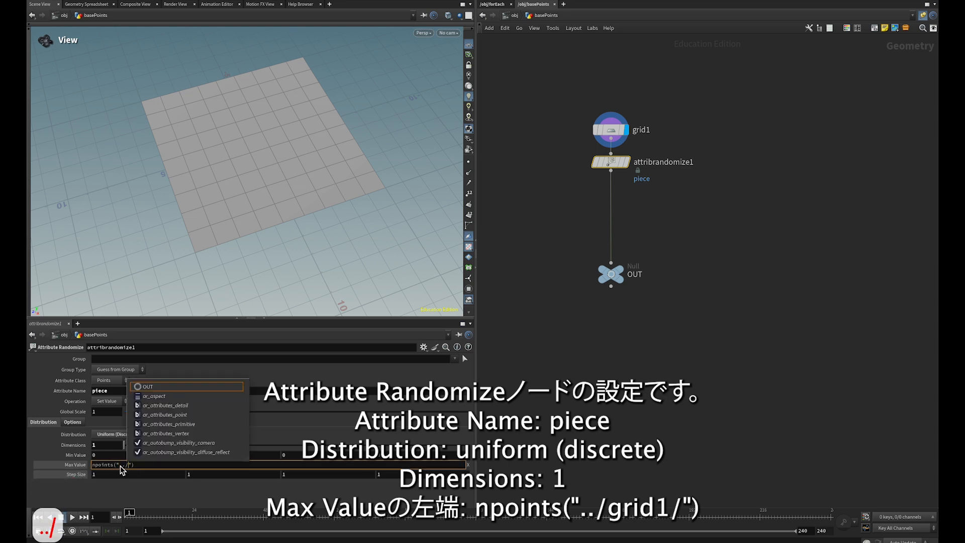
type("gri")
key("Tab")
key("Return")
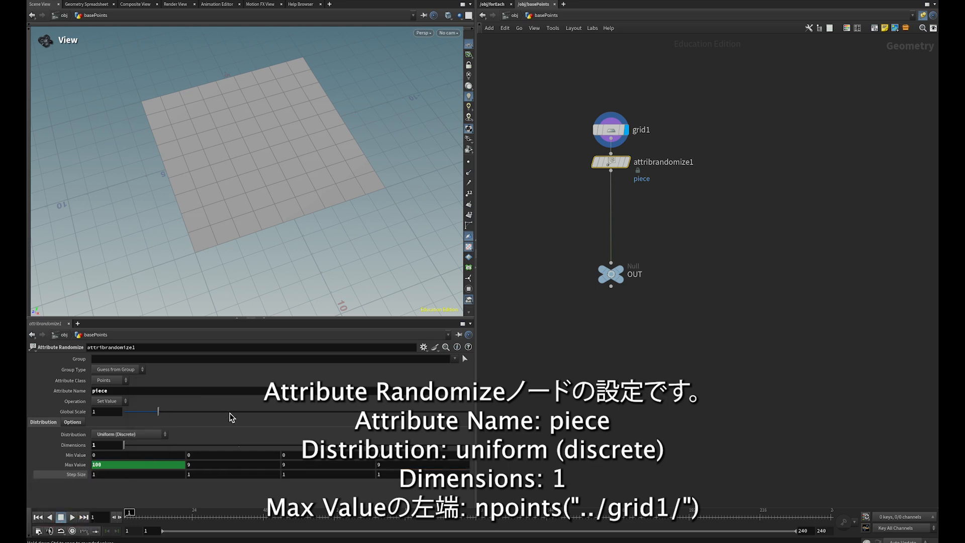
Step: Copy the Max Value expression and insert a Color node between attribrandomize1 and OUT
left_click(119, 465)
key("super+c")
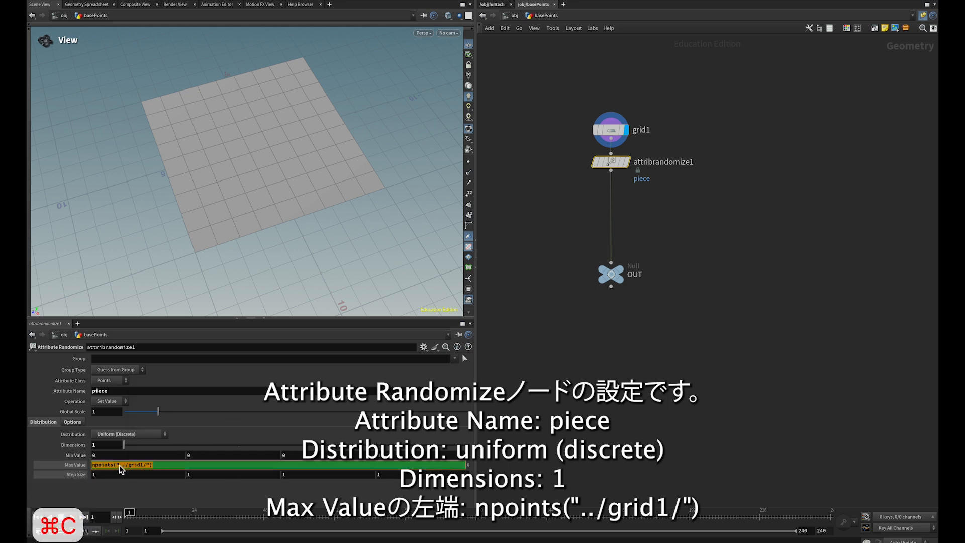
key("Tab")
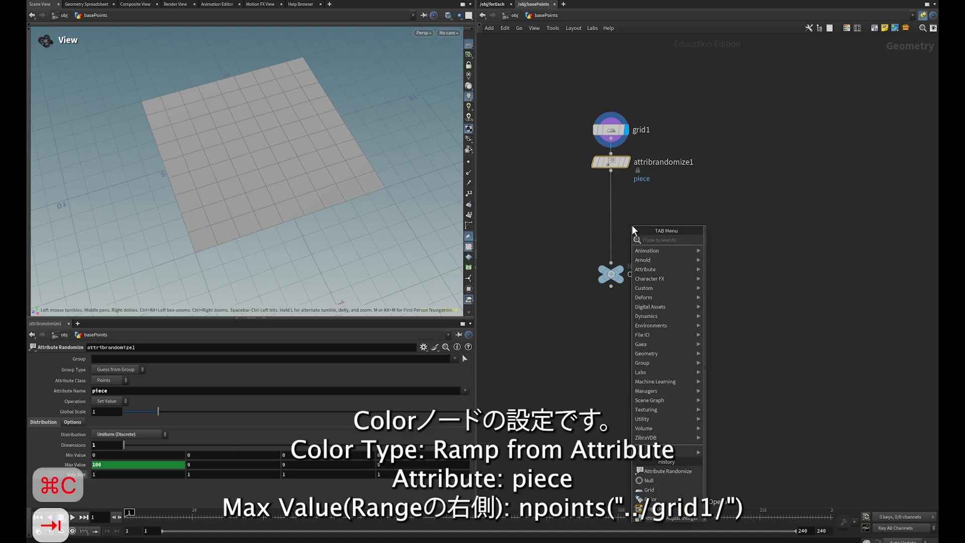
type("colo")
key("Return")
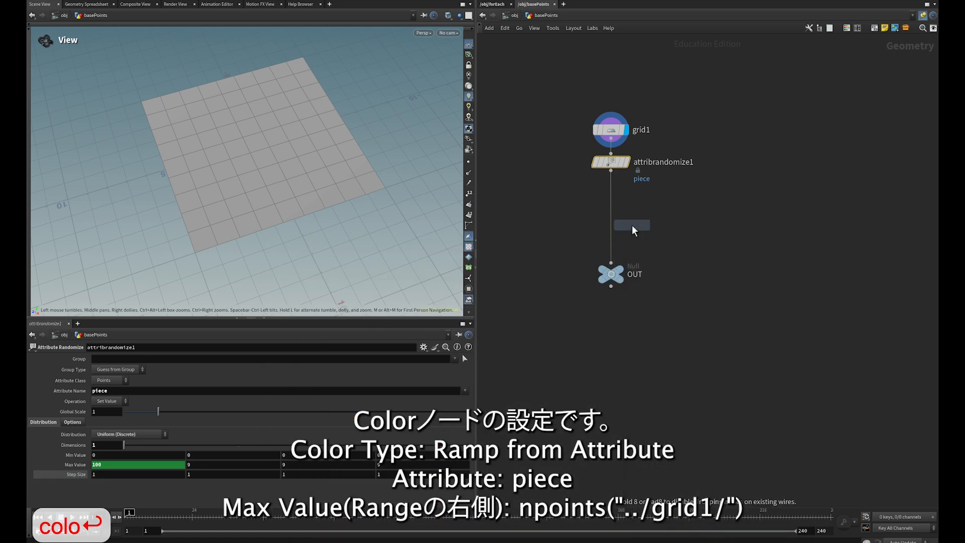
left_click(612, 189)
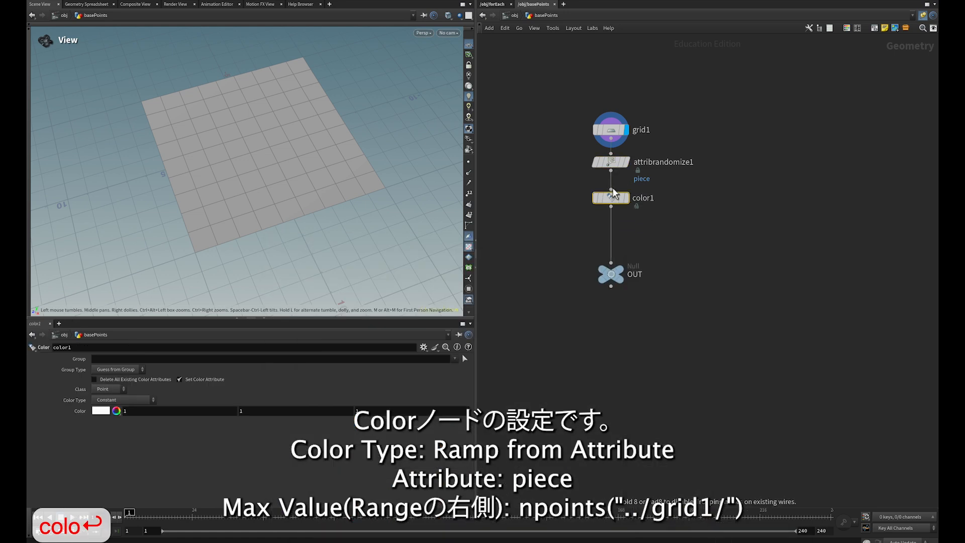
Step: Set color1 to Ramp from Attribute using piece, with the copied npoints("../grid1/") expression as the range maximum
left_click(131, 399)
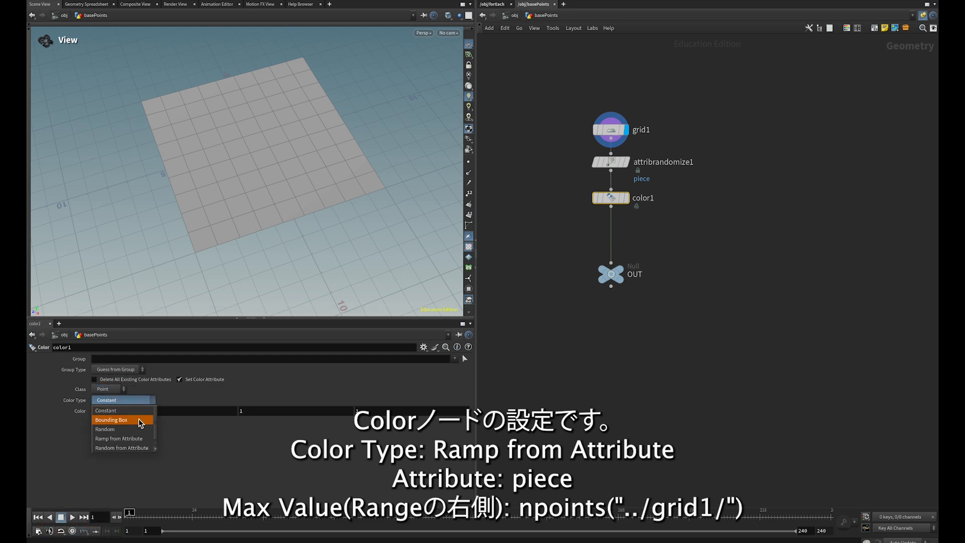
left_click(125, 438)
left_click(151, 411)
type("piece")
key("Tab")
key("Tab")
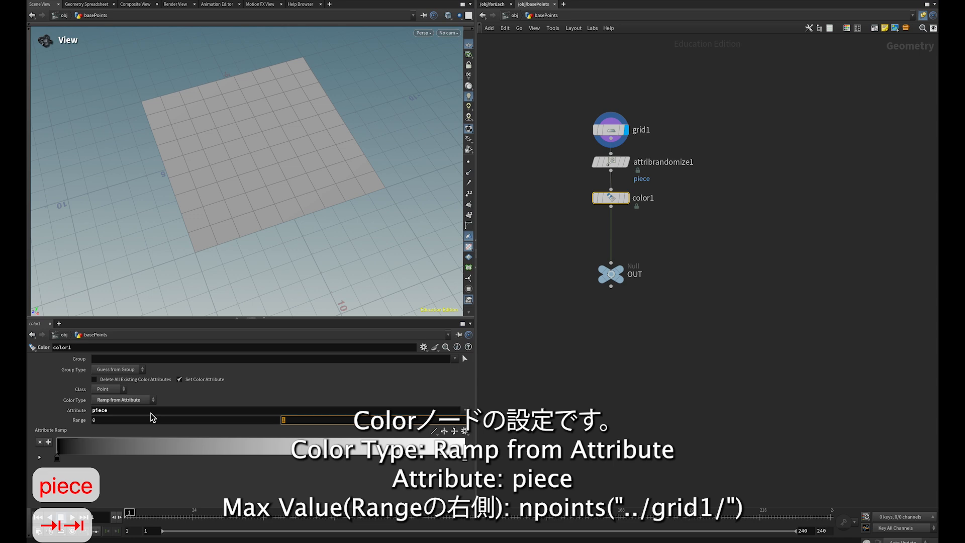
key("super+v")
key("Return")
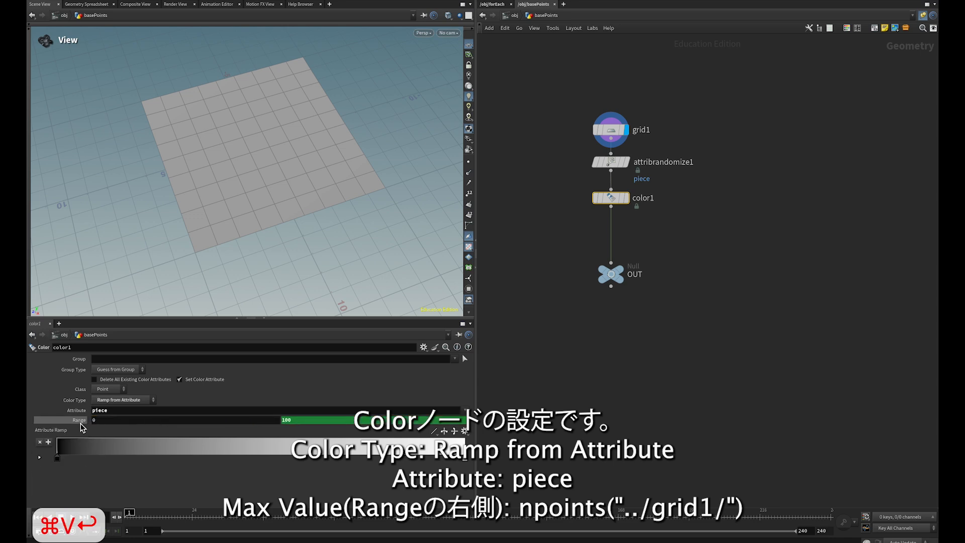
Step: Display color1 and change the starting colour of its attribute ramp to green (0, 0.5, 0)
left_click(627, 198)
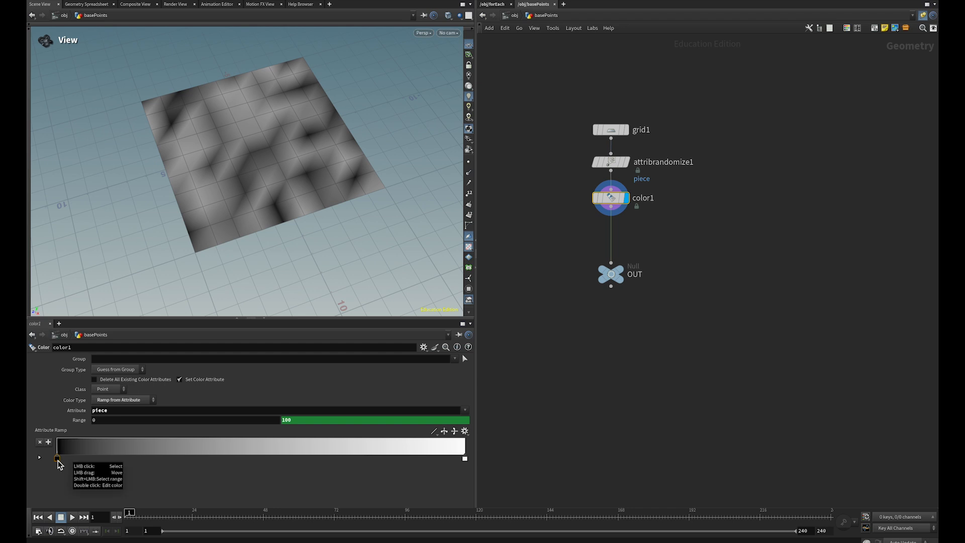
double_click(57, 459)
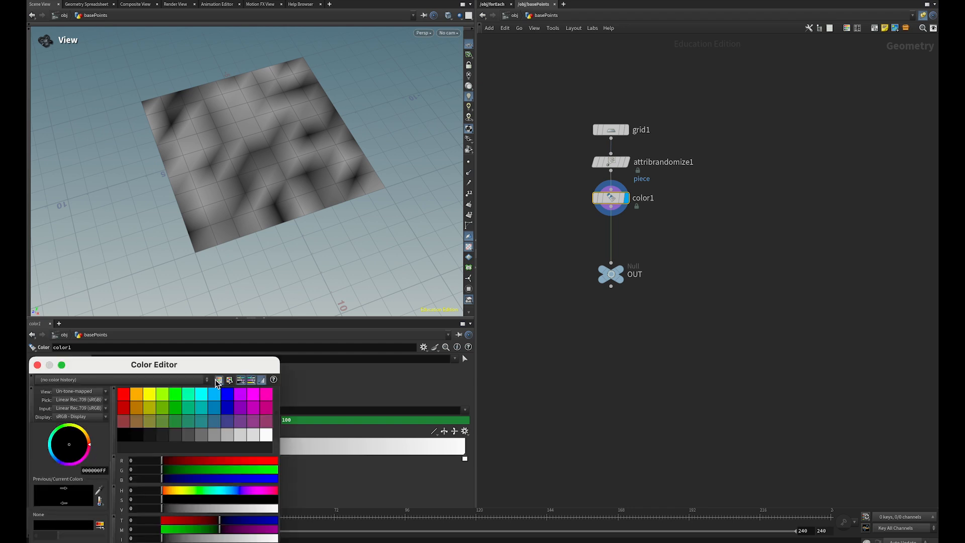
left_click(179, 412)
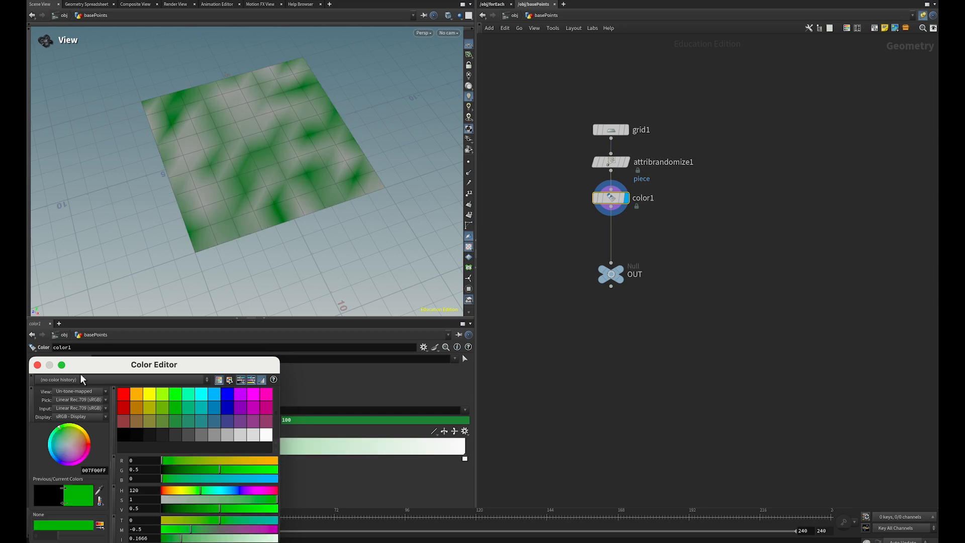
left_click(37, 365)
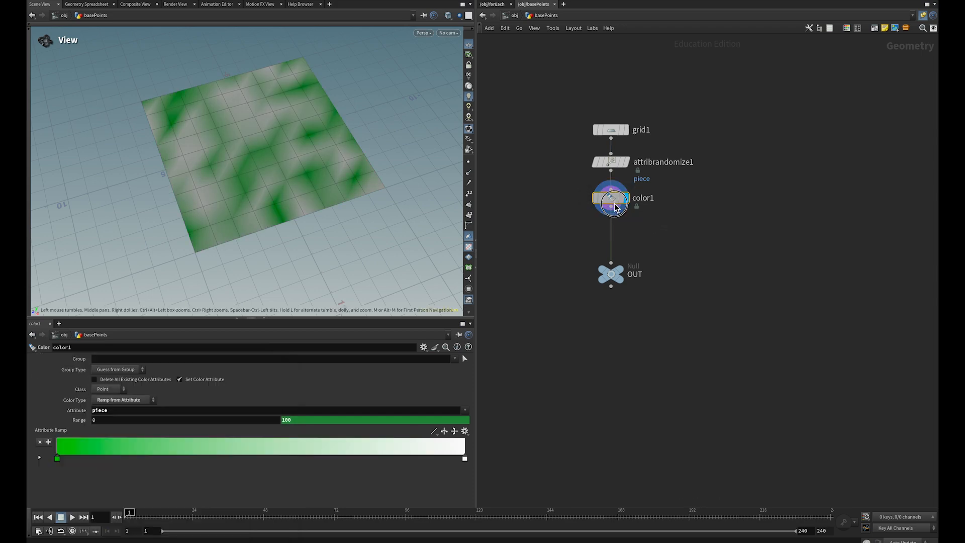
Step: Insert an Add node between grid1 and attribrandomize1 and enable Delete Geometry But Keep the Points
left_click_drag(613, 203, 613, 197)
key("Tab")
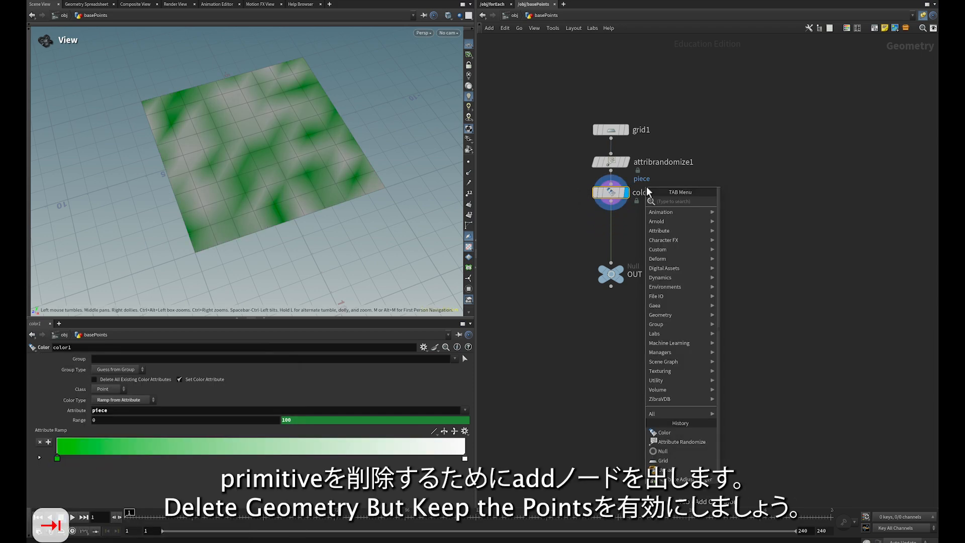
type("add")
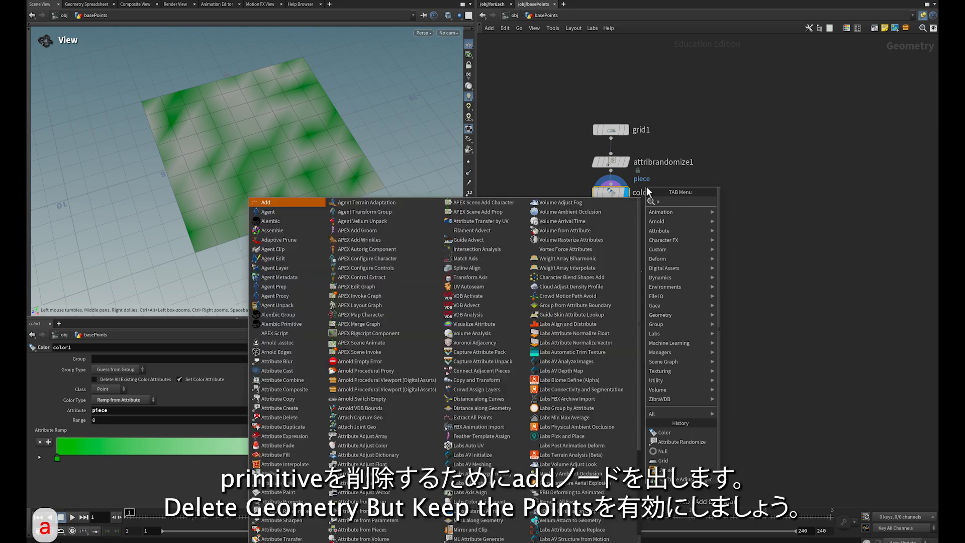
key("Return")
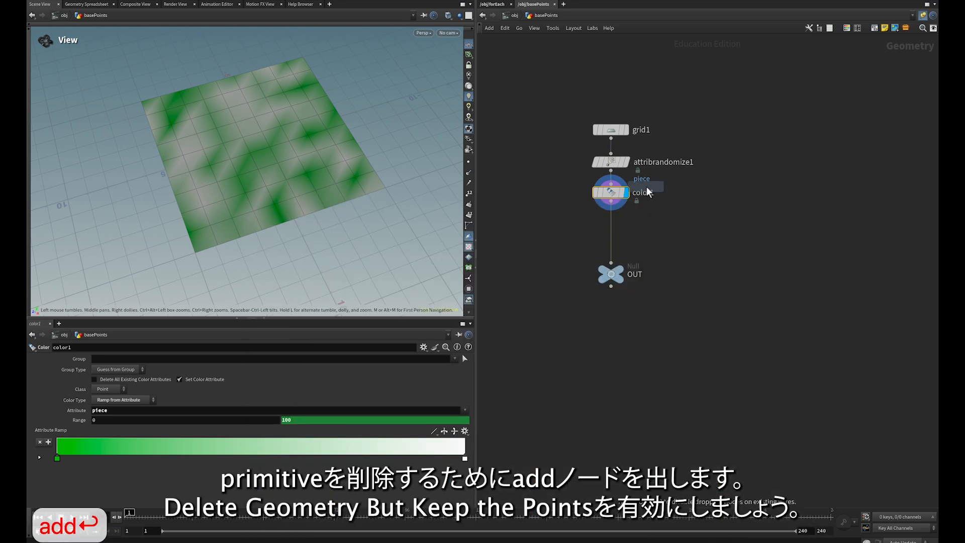
left_click(611, 146)
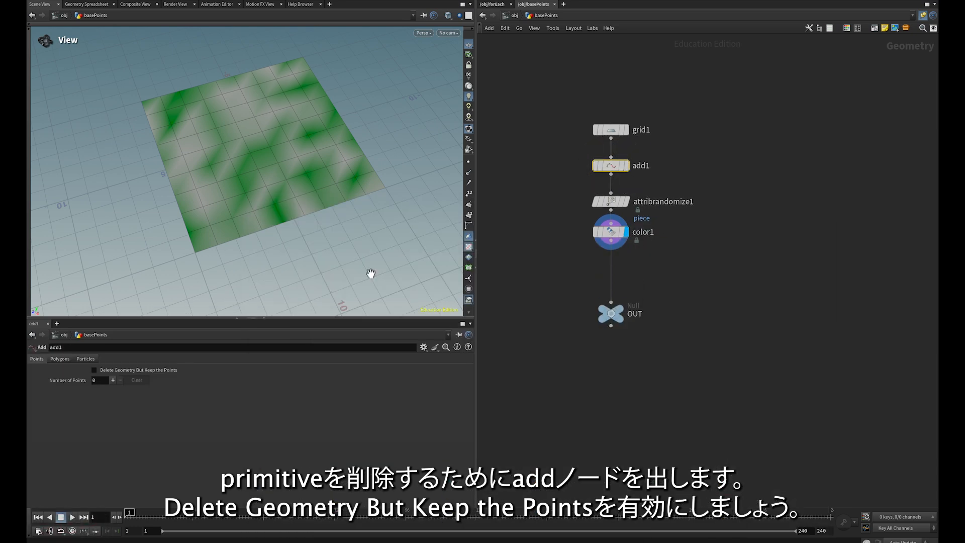
left_click(94, 370)
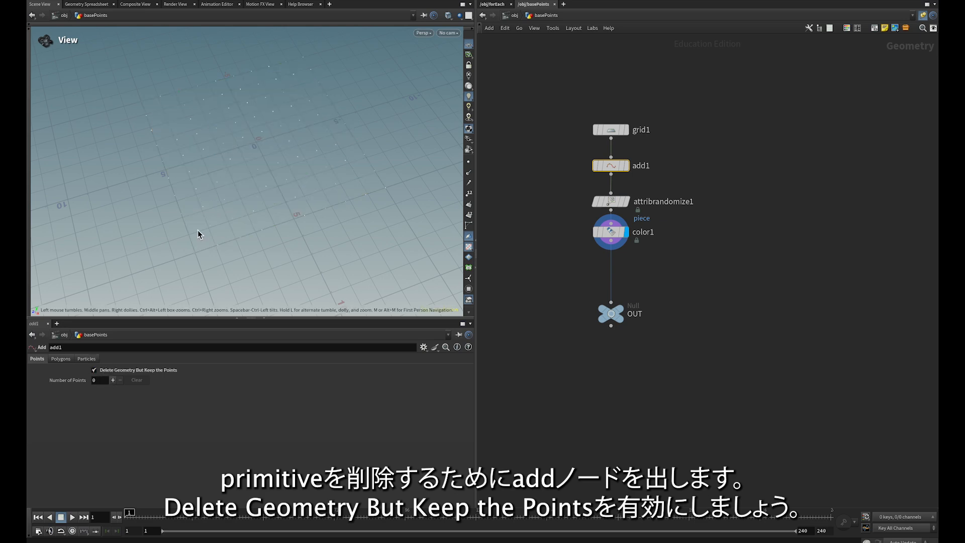
left_click_drag(263, 182, 274, 128)
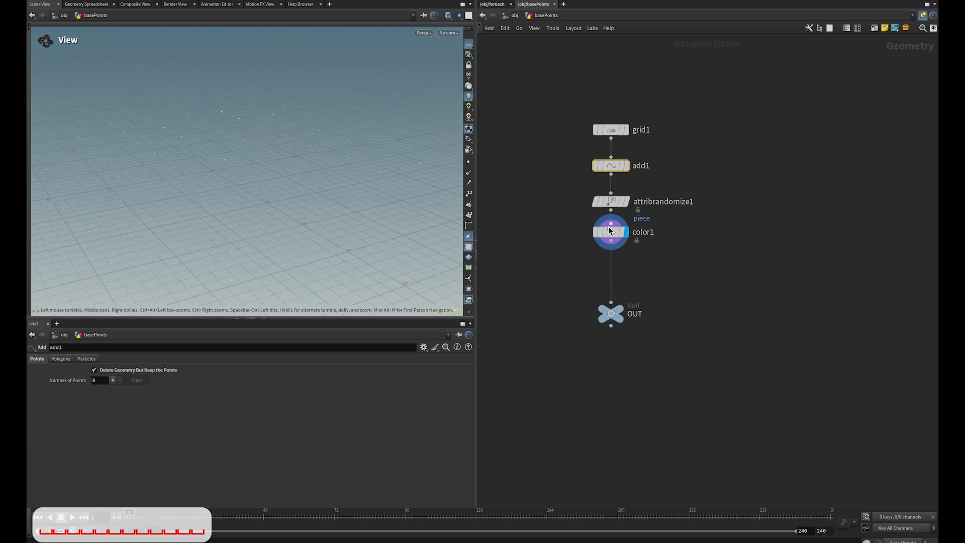
Step: Change attribrandomize1's Max Value expression to npoints("../add1/")
left_click(610, 201)
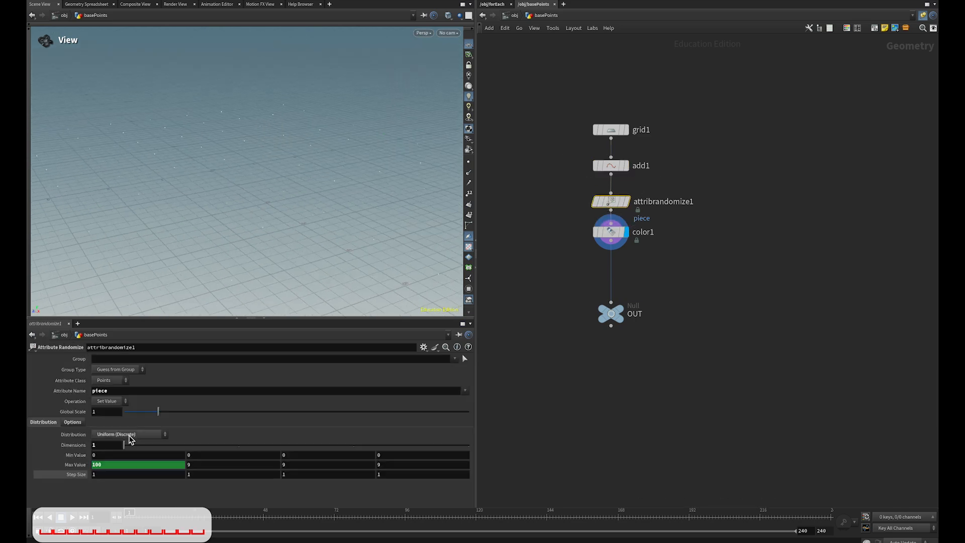
left_click(140, 466)
key("BackSpace")
key("BackSpace")
key("BackSpace")
key("BackSpace")
type("add")
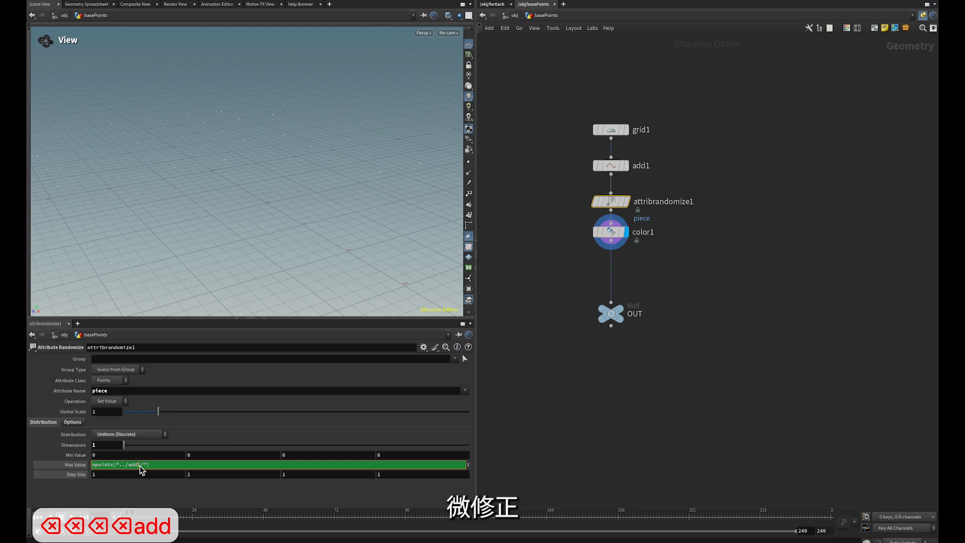
key("Return")
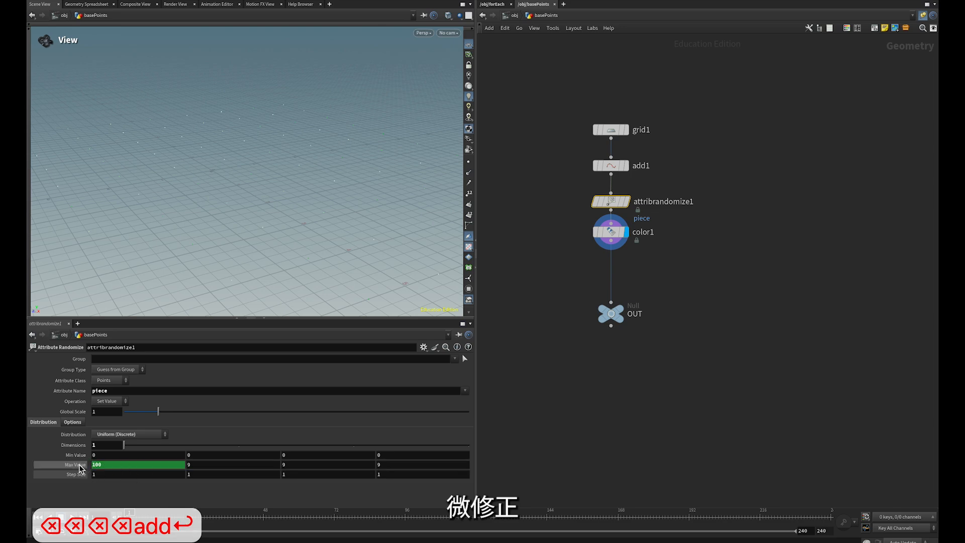
Step: Copy attribrandomize1's npoints("../add1/") expression into the range maximum of color1
left_click(73, 464)
left_click(122, 464)
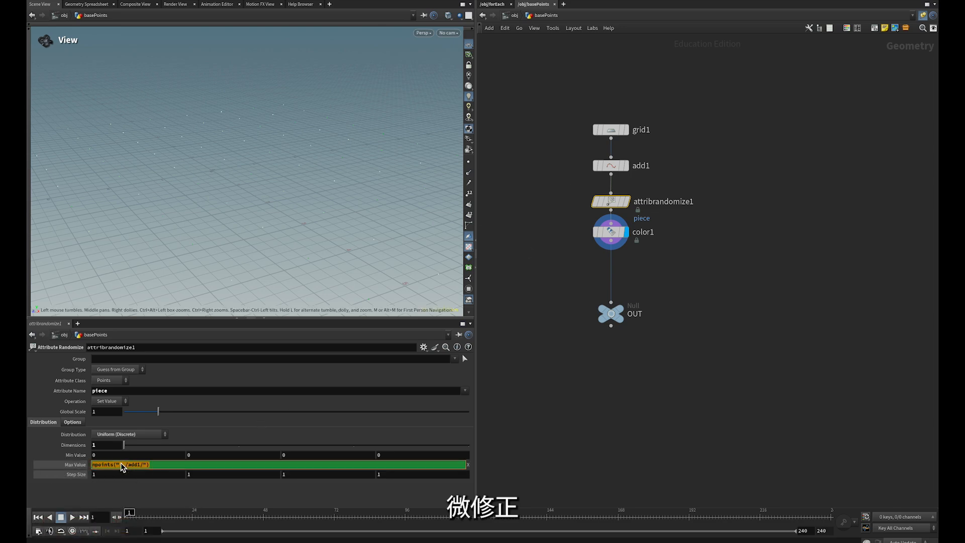
key("super+c")
left_click(605, 233)
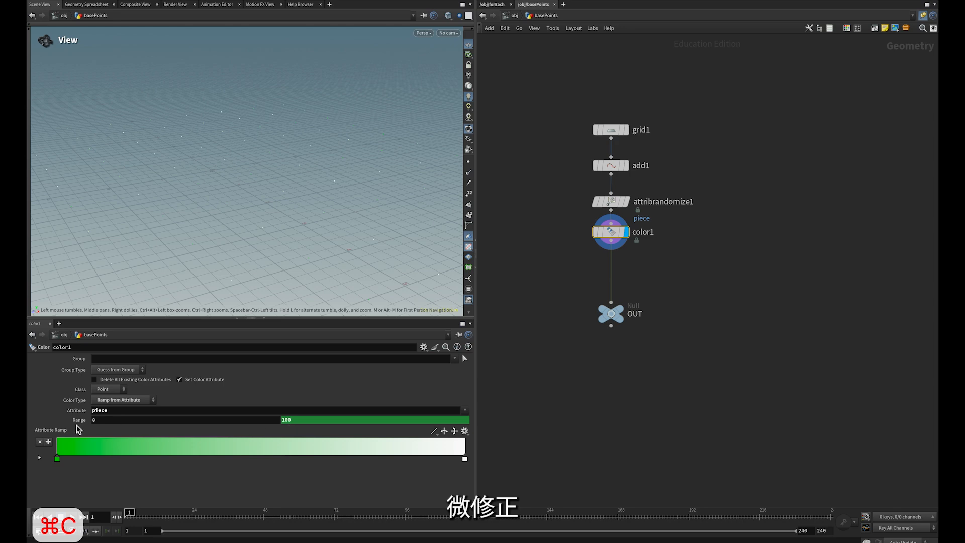
left_click(323, 420)
key("super+v")
key("Return")
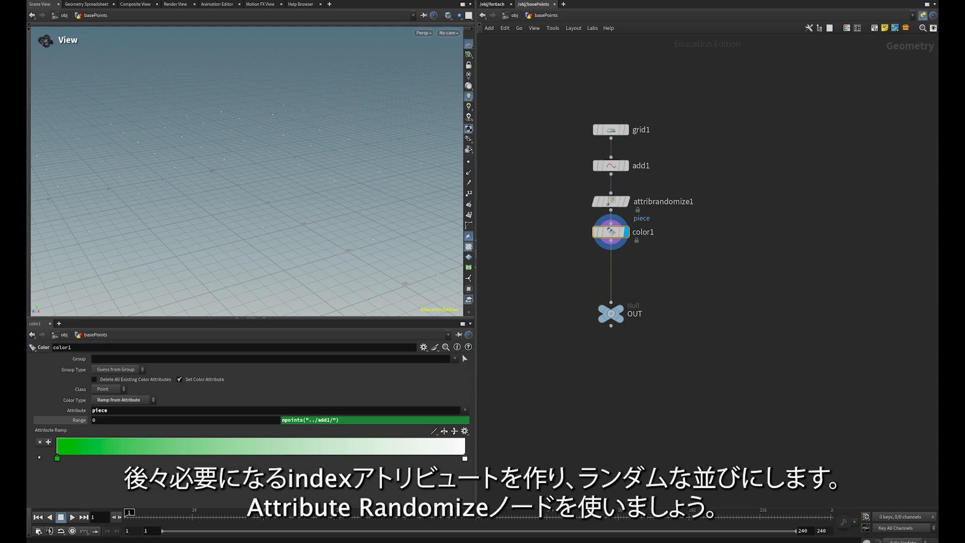
Step: Insert a second Attribute Randomize node between color1 and OUT
key("Tab")
type("atra")
key("Return")
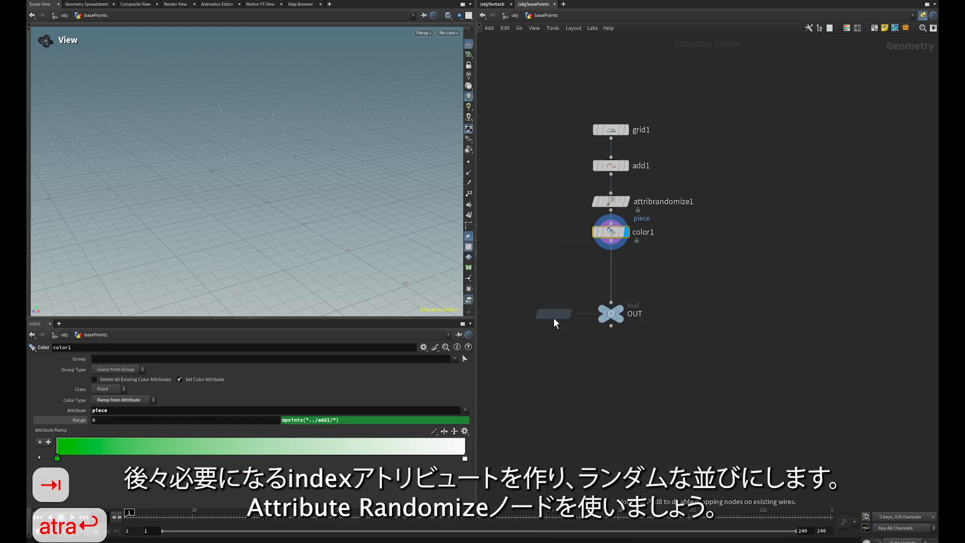
left_click(611, 261)
Step: Set attribrandomize2's attribute name to index, its distribution to Uniform (Discrete) and its dimensions to 1
double_click(198, 391)
type("index")
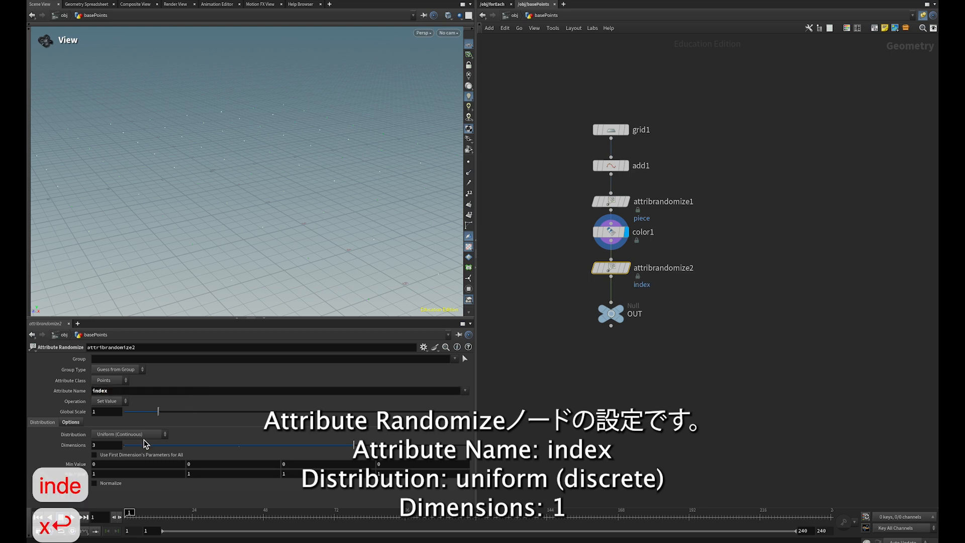
left_click(145, 435)
left_click(128, 350)
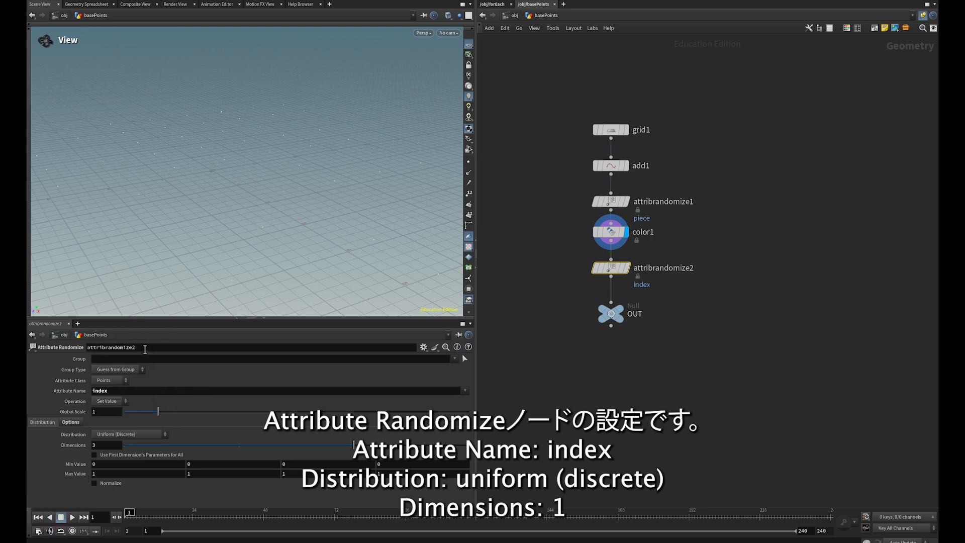
type("1")
key("Return")
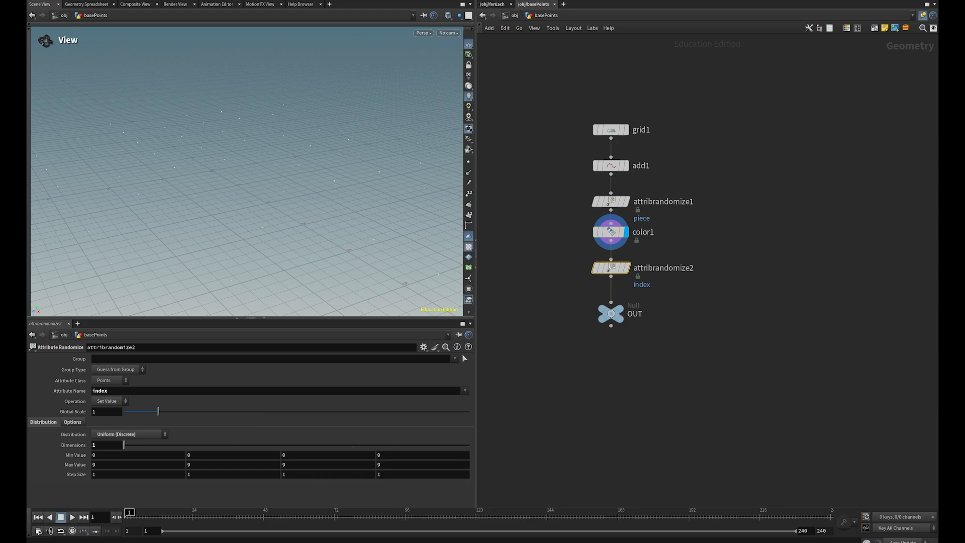
Step: Open the stage network in a new network editor tab alongside the forEach and basePoints ones
left_click(563, 4)
left_click(629, 26)
left_click(514, 15)
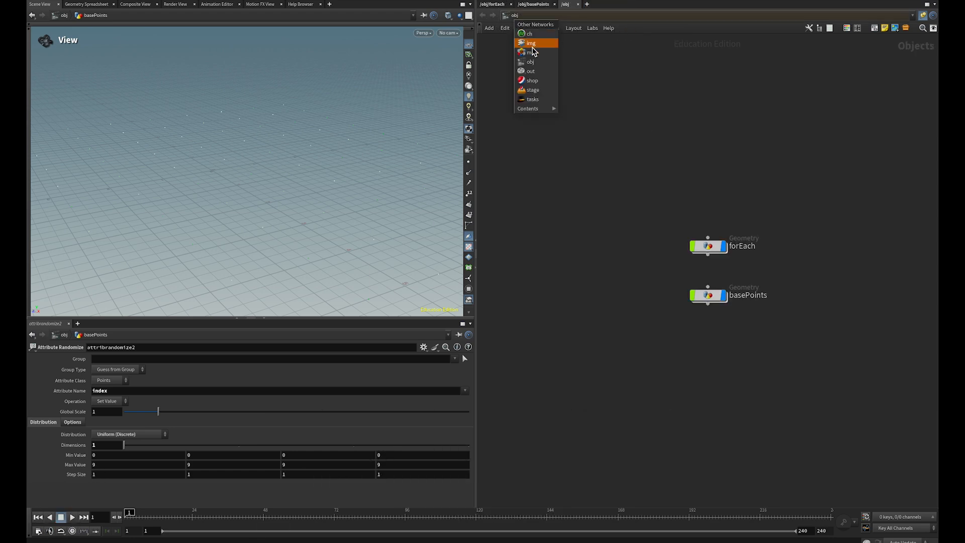
left_click(546, 92)
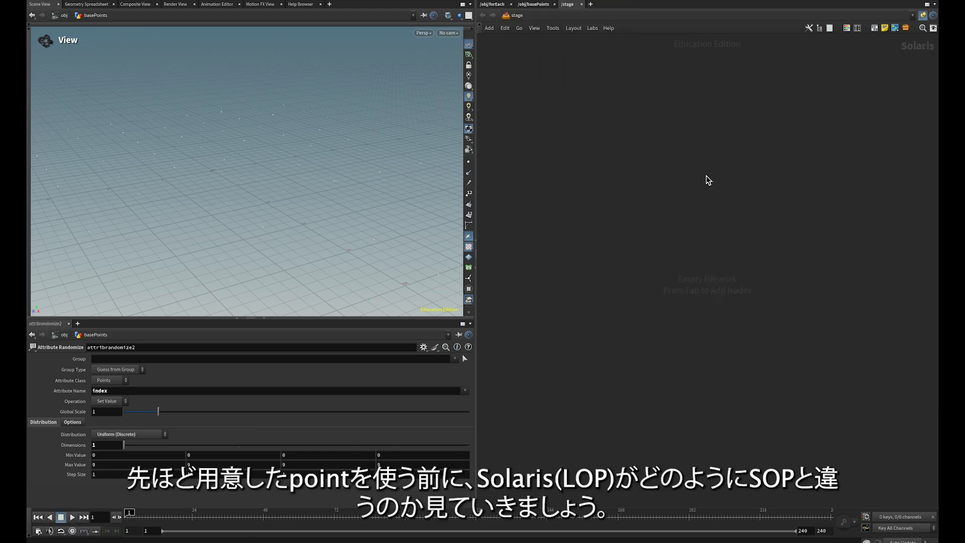
Step: Add a SOP Import node to the stage network beneath the SOP Import note
key("Tab")
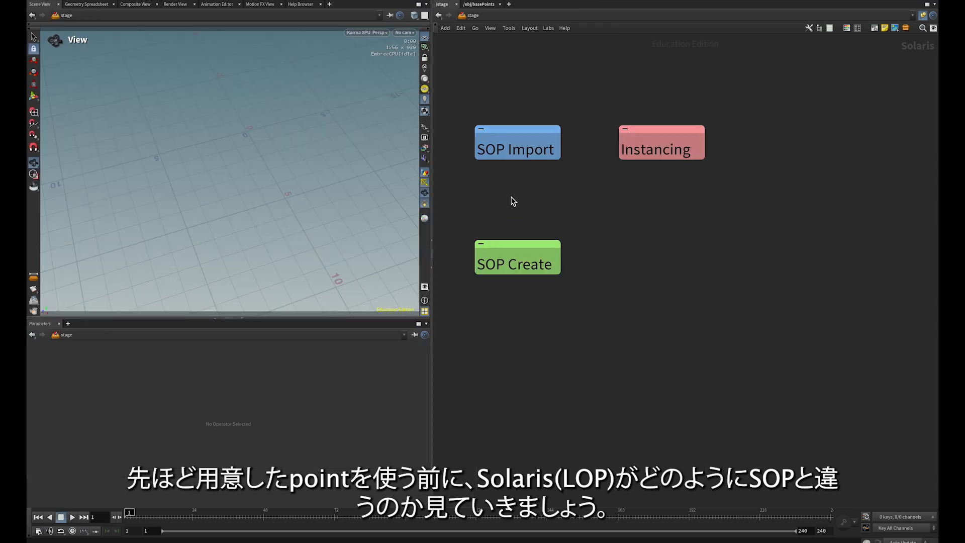
key("Tab")
type("sopim")
key("Return")
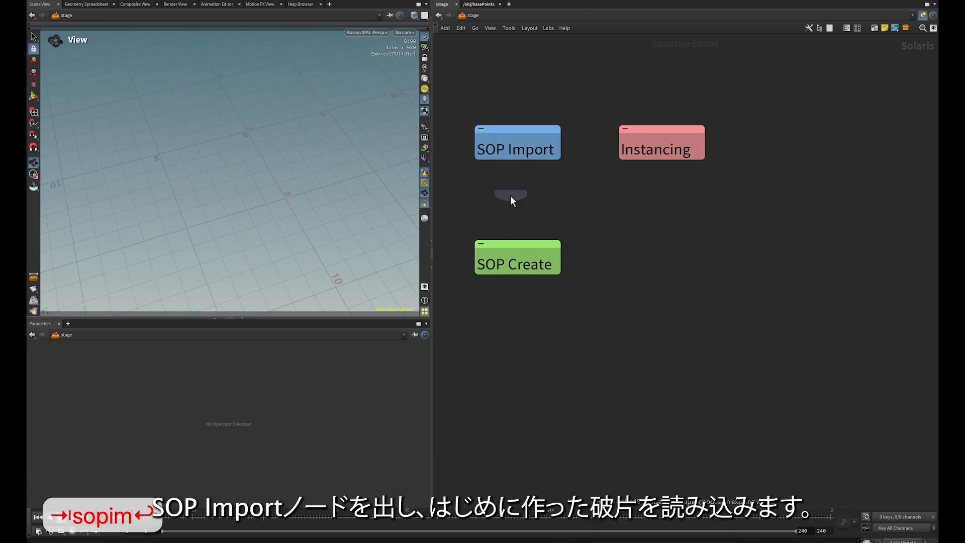
left_click(511, 194)
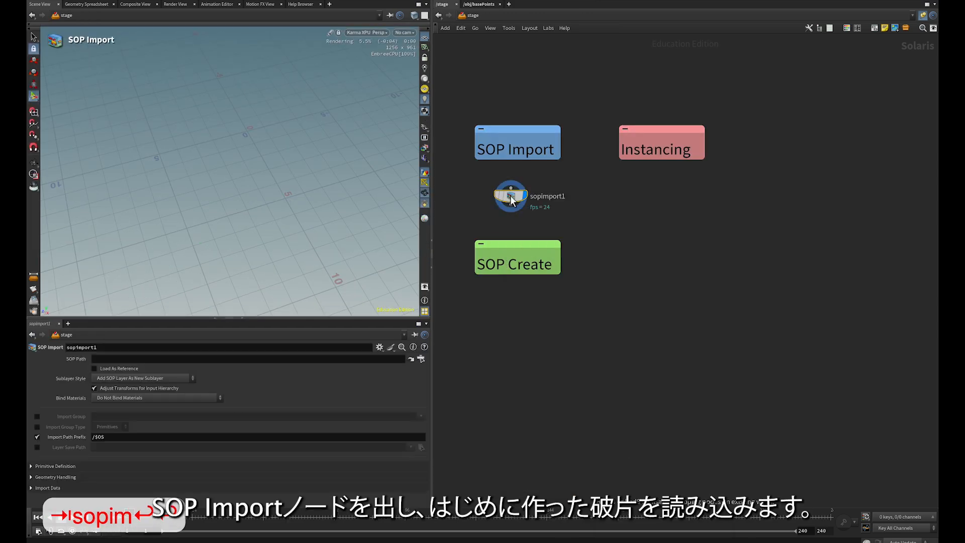
Step: Set the SOP Import node's SOP Path to /obj/forEach/OUT/
left_click(258, 360)
type("/o")
key("Tab")
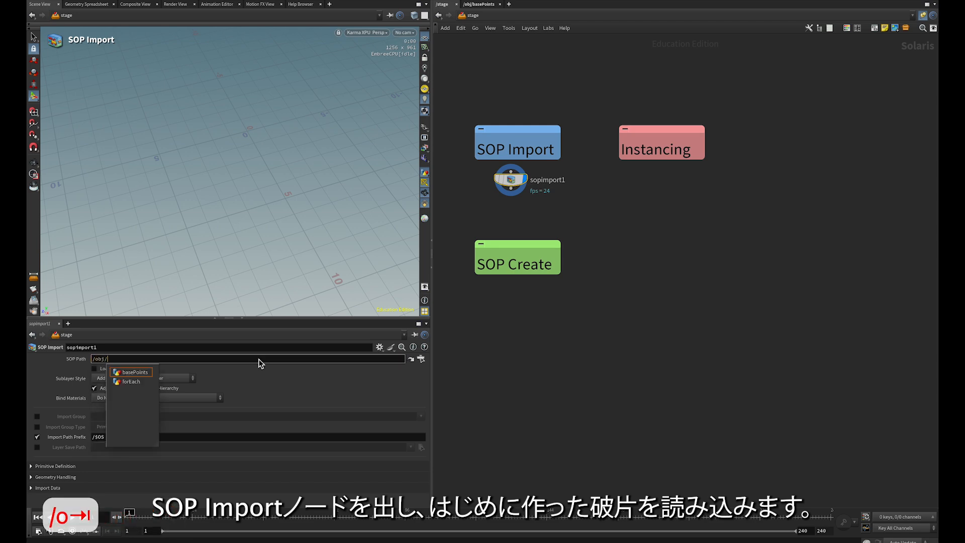
key("Down")
key("Down")
key("Tab")
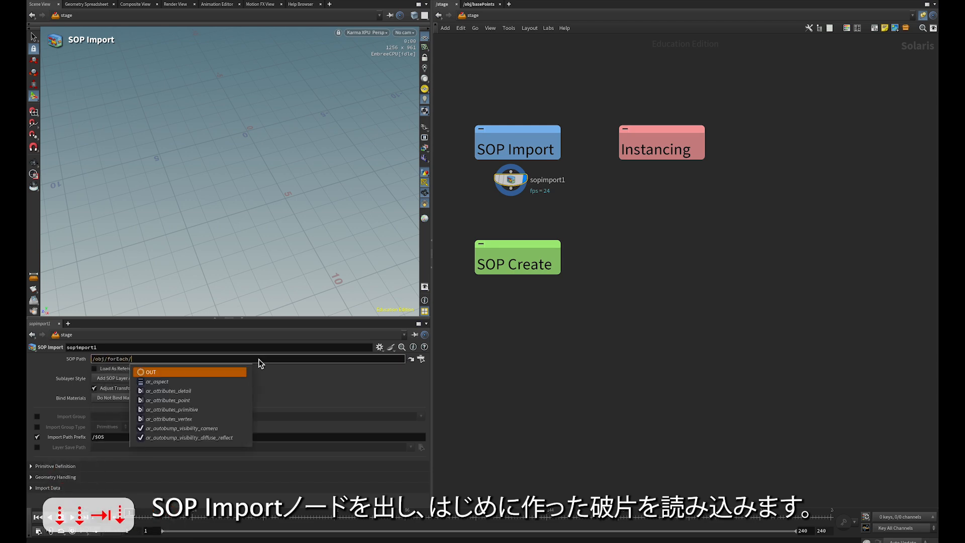
key("Down")
key("Return")
key("Return")
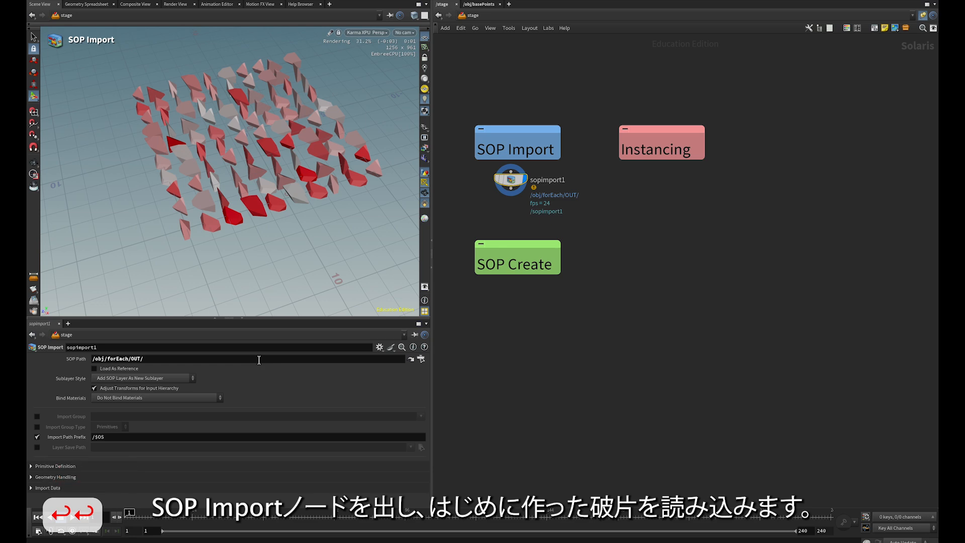
Step: Set the import's Sublayer Style to Copy SOP Layer Into New Active Layer and rename the node forEach
left_click(184, 378)
left_click(177, 407)
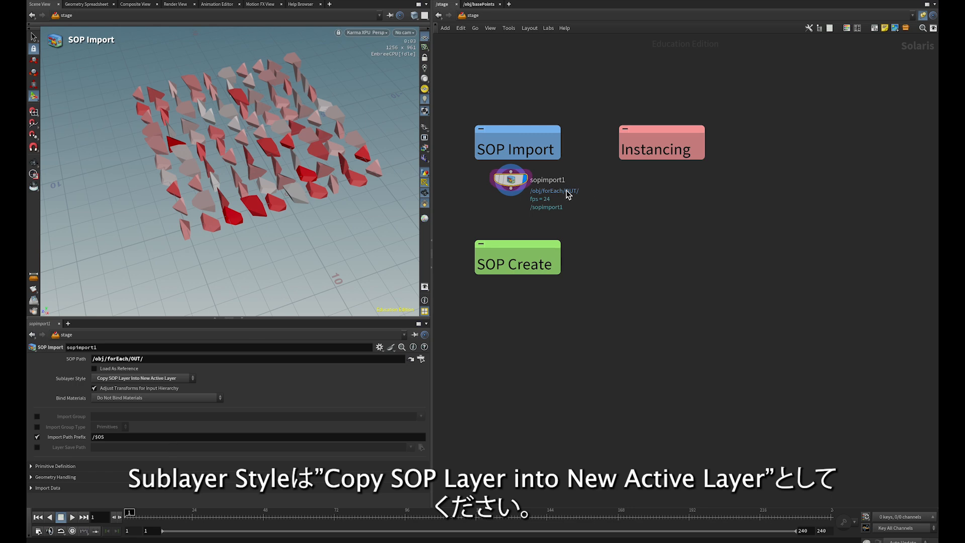
double_click(547, 183)
type("forE")
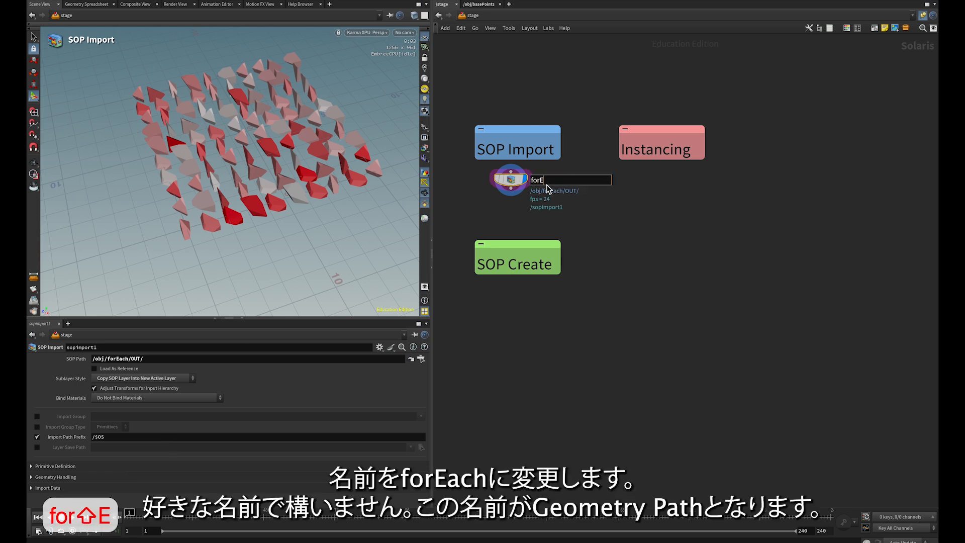
type("ach")
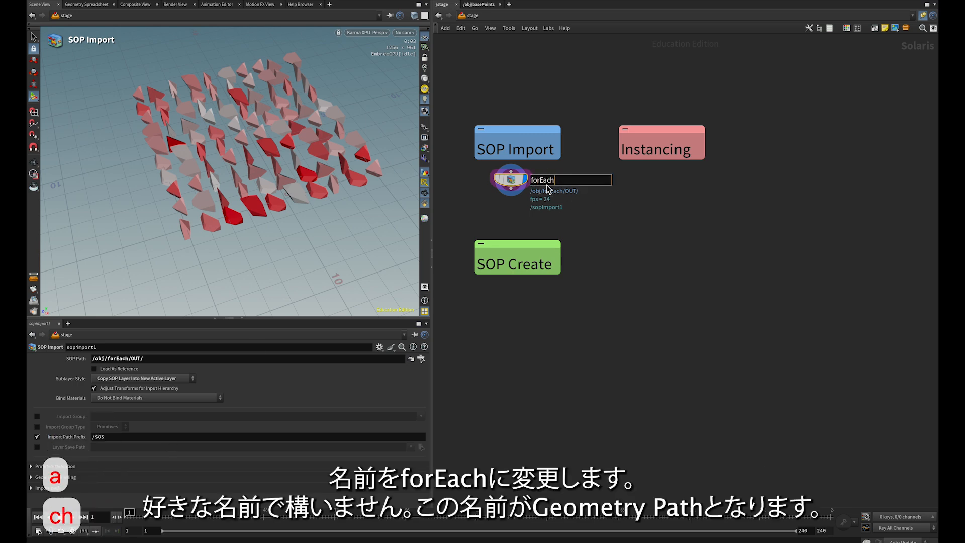
key("Return")
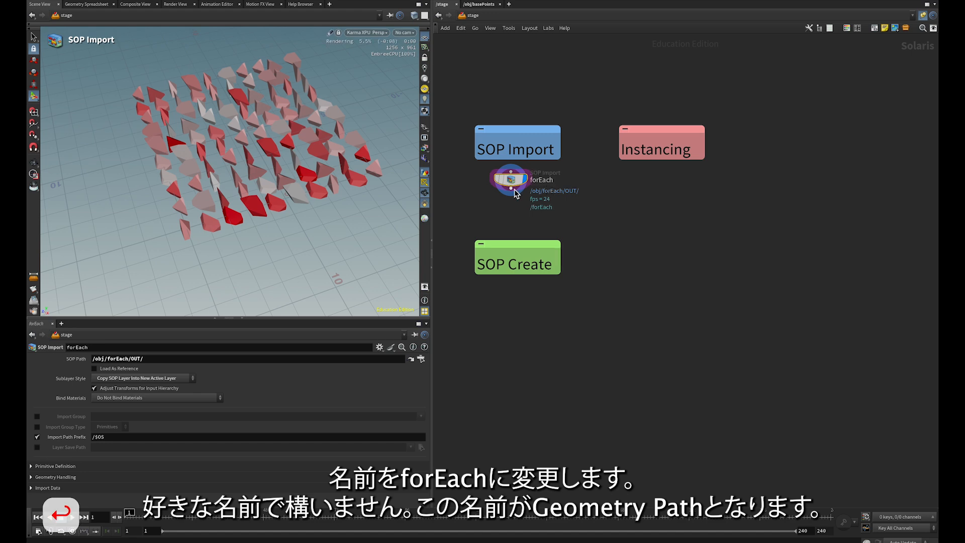
Step: Add a Material Library node connected below forEach and make it the displayed node
key("Tab")
type("mate")
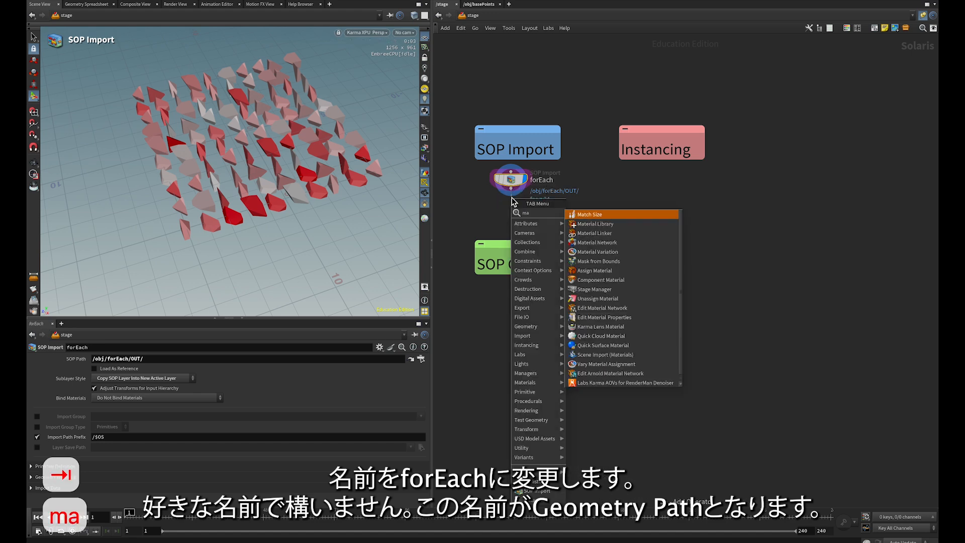
key("Return")
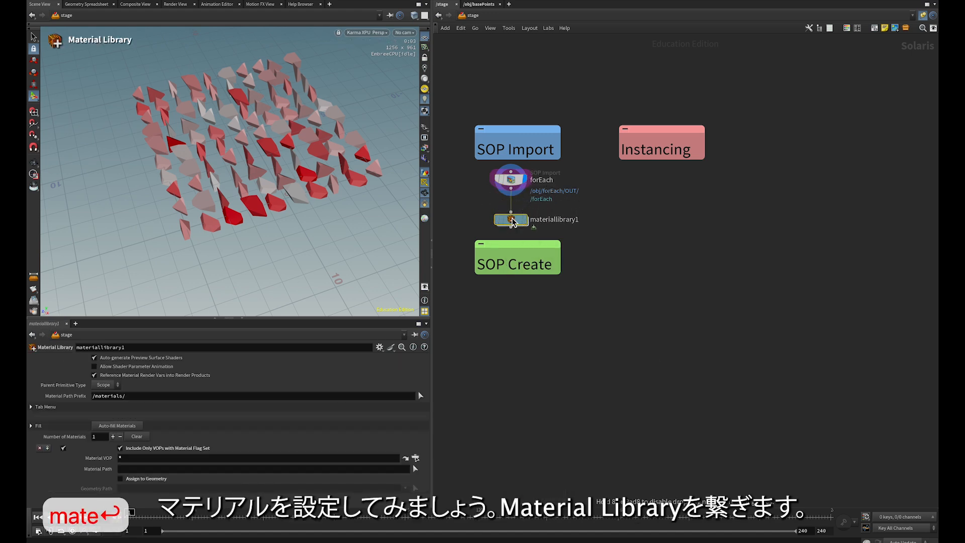
left_click(512, 209)
key("u")
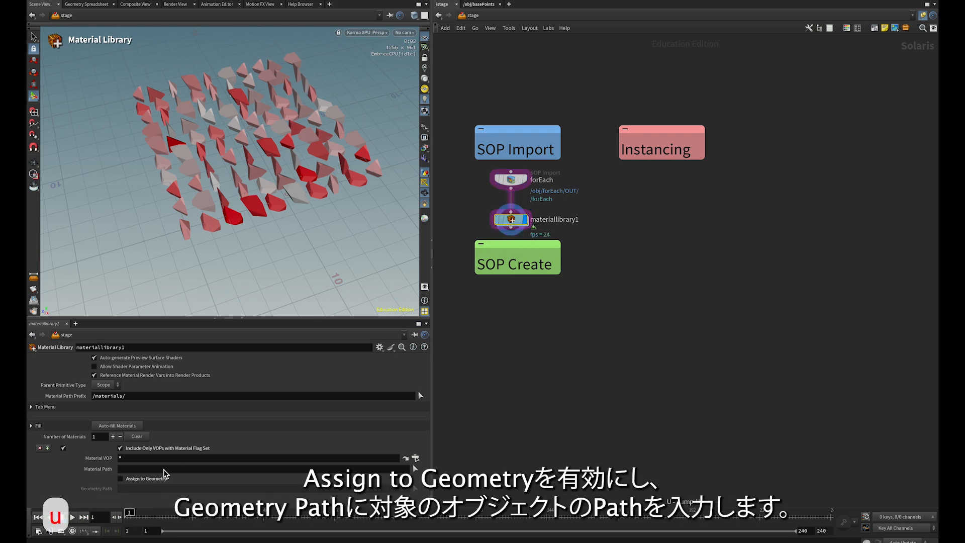
Step: Assign the library's material to geometry with the Geometry Path /forEach/
left_click(154, 489)
type("/")
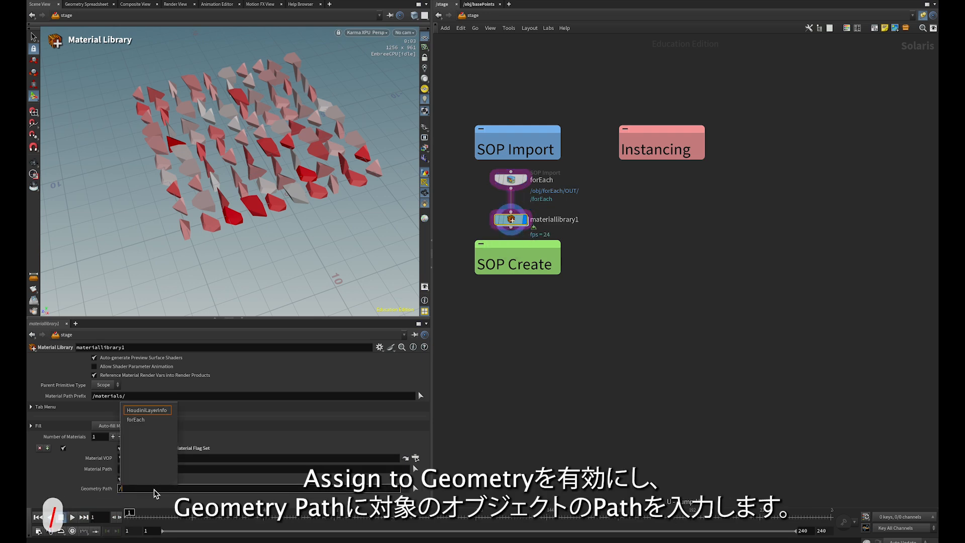
key("Down")
key("Down")
key("Return")
key("Return")
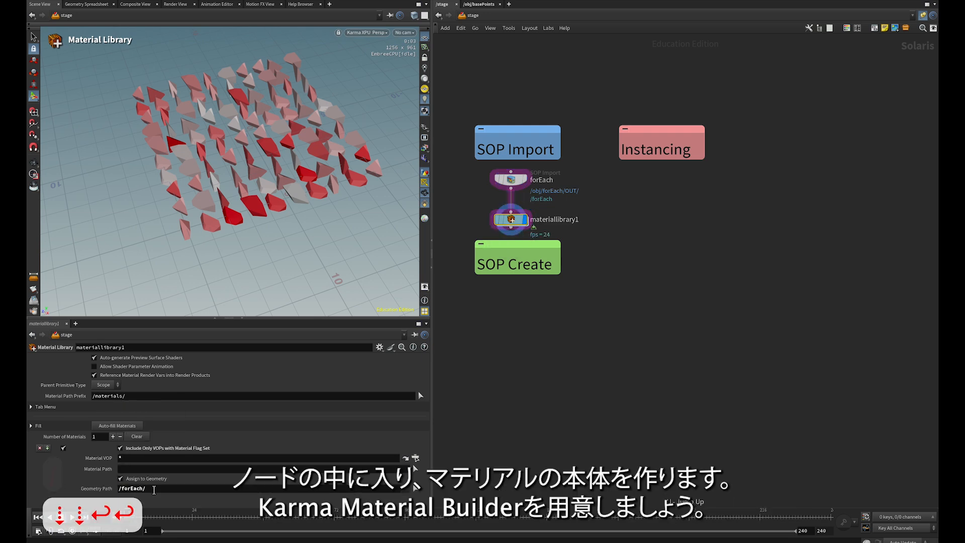
Step: Create a Karma Material Builder inside materiallibrary1
double_click(513, 219)
key("Tab")
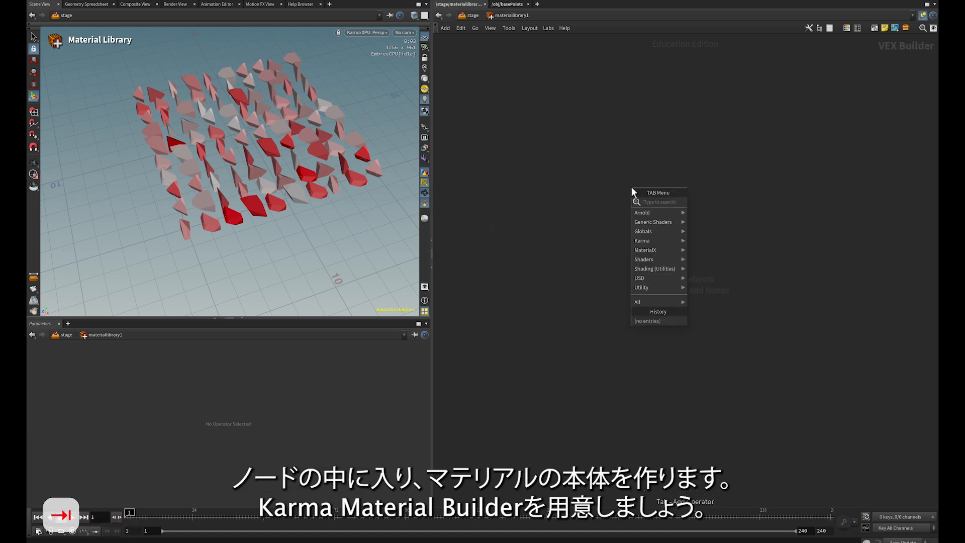
type("karma")
key("Down")
key("Return")
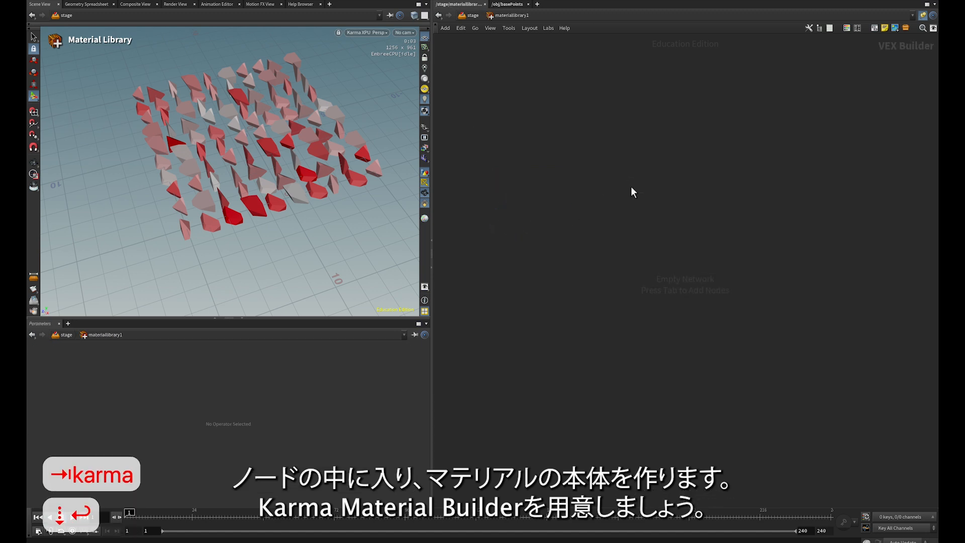
key("Return")
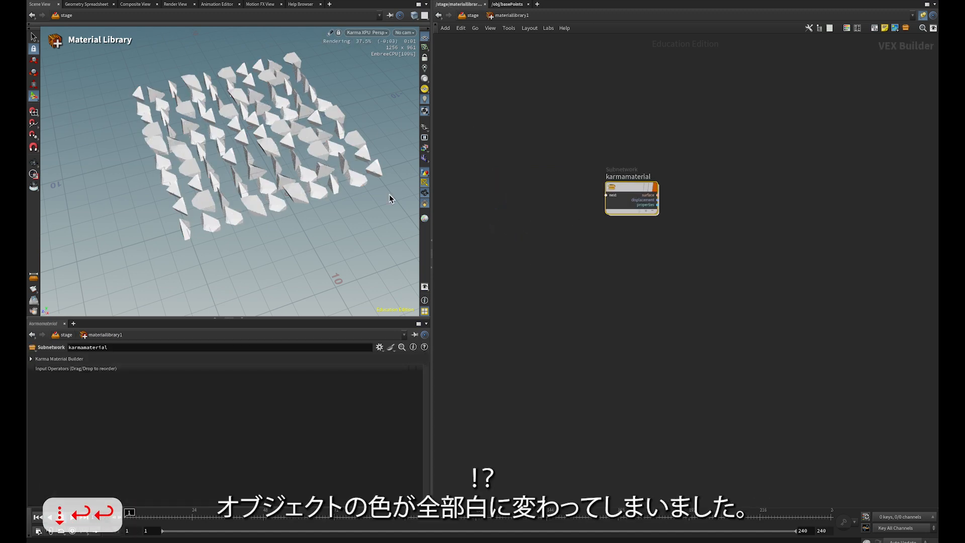
Step: Inside karmamaterial, set the base color of mtlxstandard_surface to pure white (1, 1, 1)
double_click(630, 193)
left_click(712, 186)
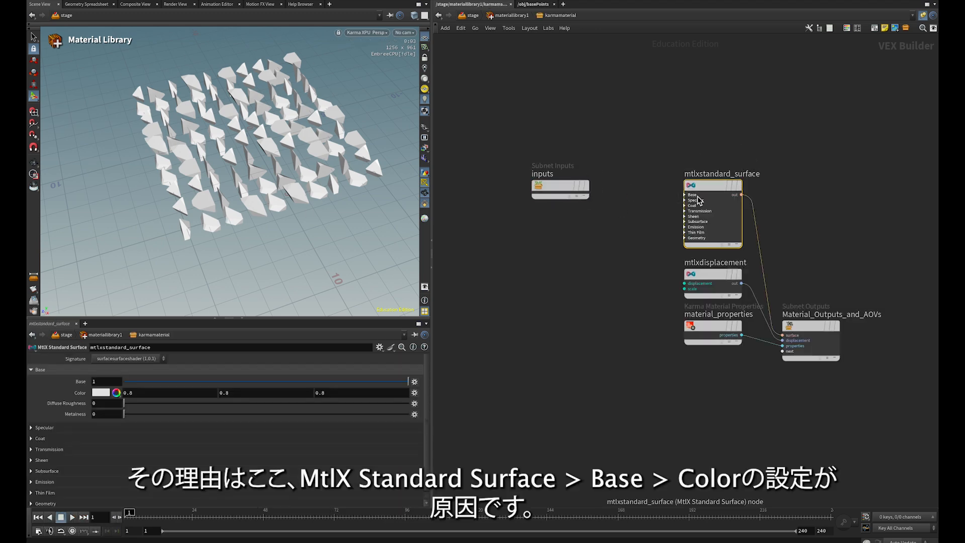
left_click(101, 393)
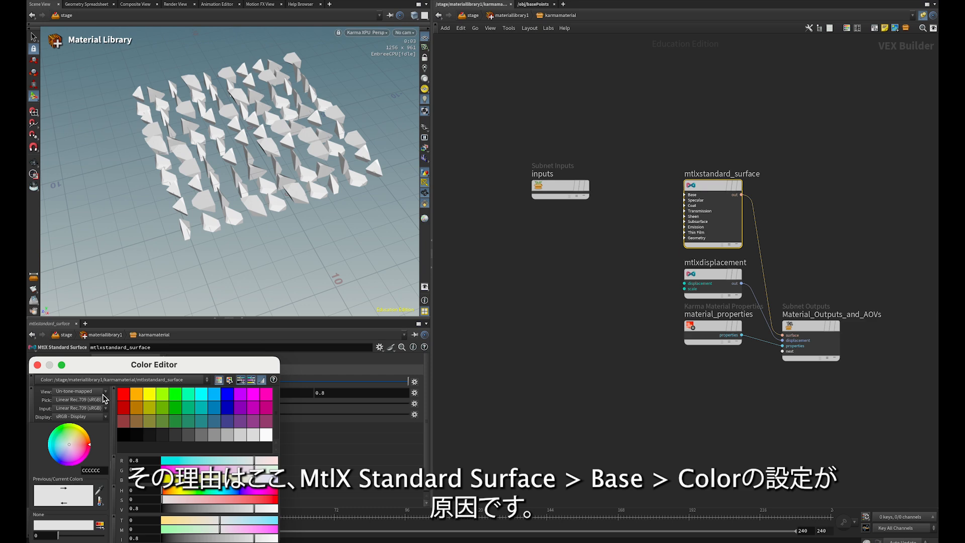
left_click(123, 396)
left_click(265, 438)
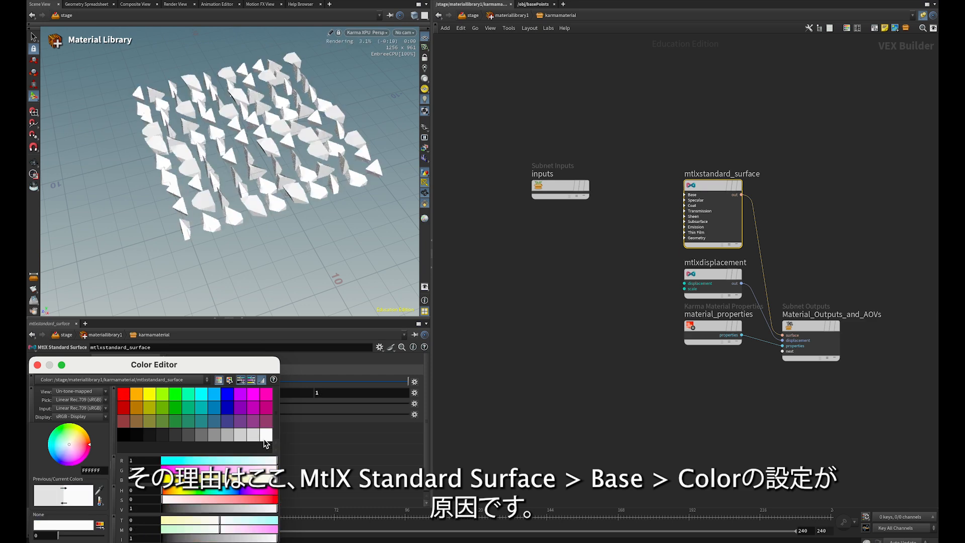
left_click(38, 365)
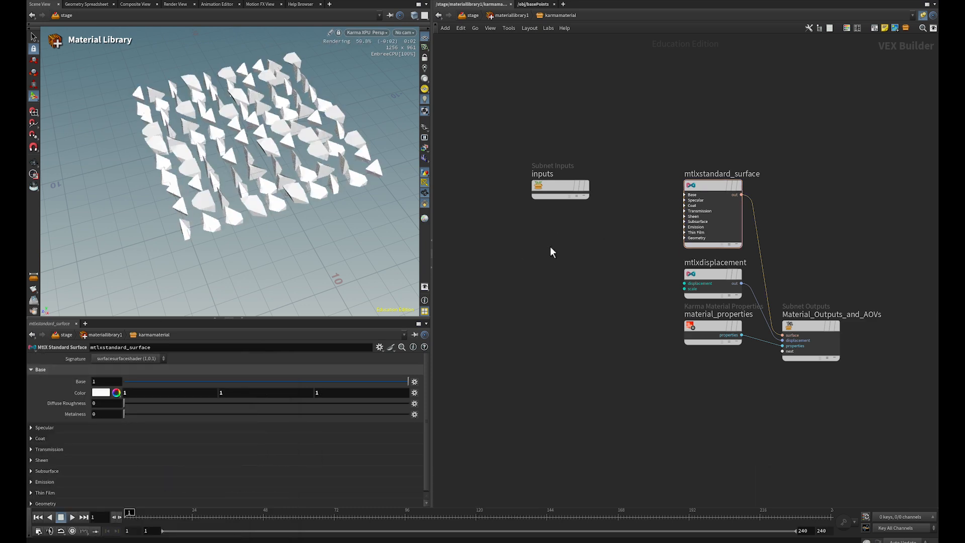
Step: Add a MtlX Geometry Color node below inputs and connect its output to the base color of mtlxstandard_surface
key("Tab")
type("geome")
key("Return")
key("Return")
left_click_drag(578, 256, 716, 235)
left_click_drag(547, 250, 558, 232)
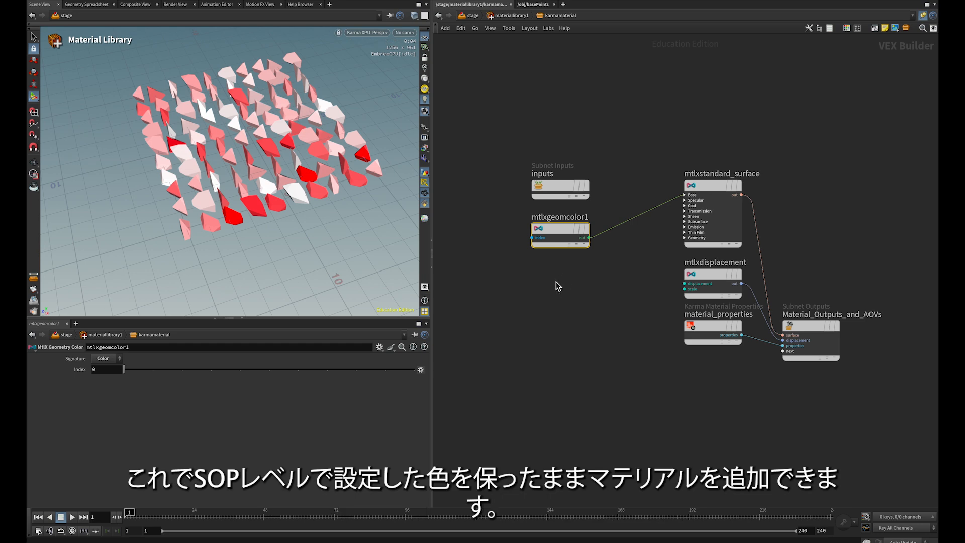
Step: View the pieces' colours in the forEach geometry network in a new tab for comparison, and return to the stage level
left_click(564, 6)
left_click(673, 28)
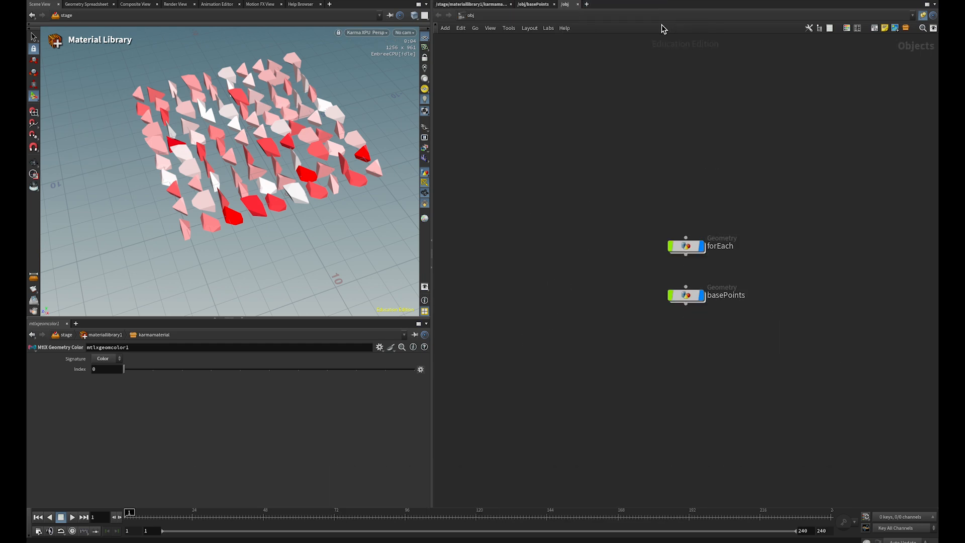
double_click(686, 246)
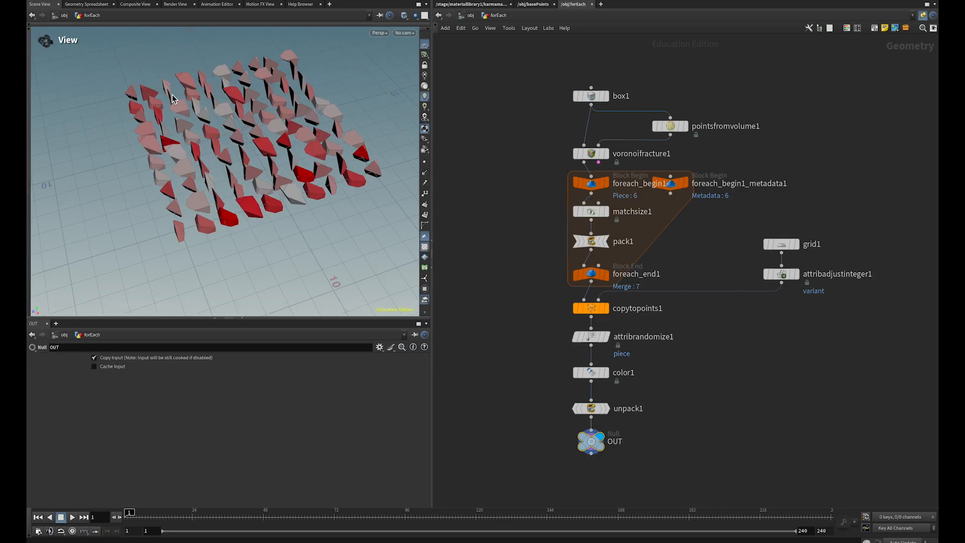
left_click(477, 6)
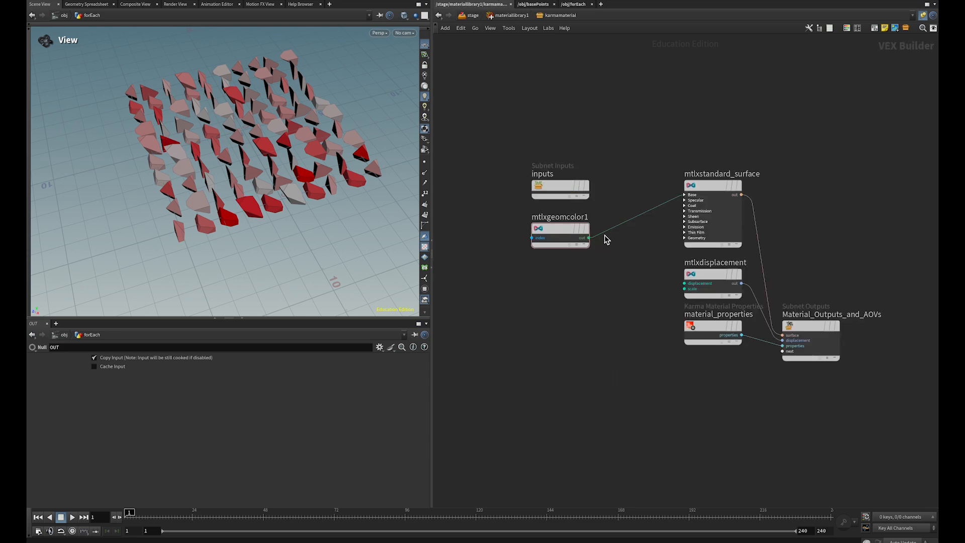
left_click(559, 227)
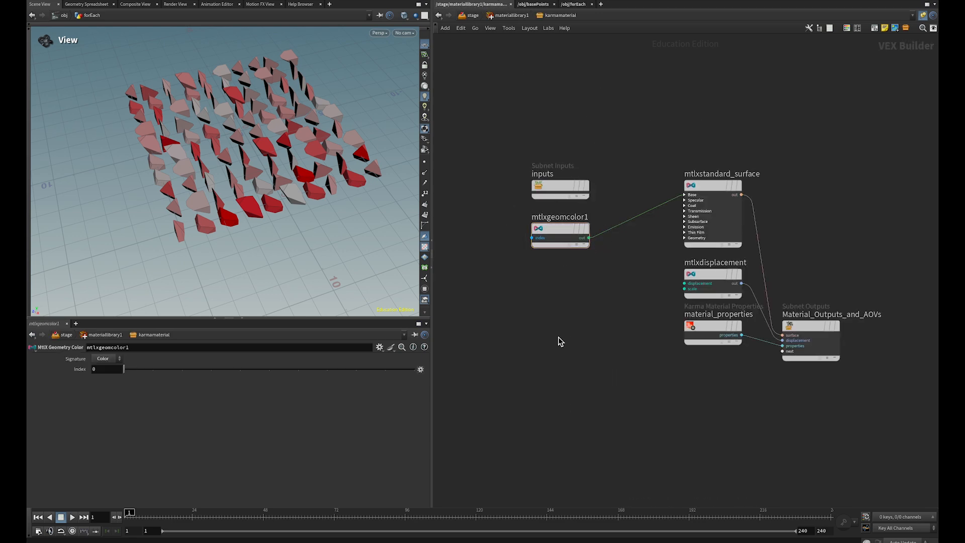
key("u")
key("u")
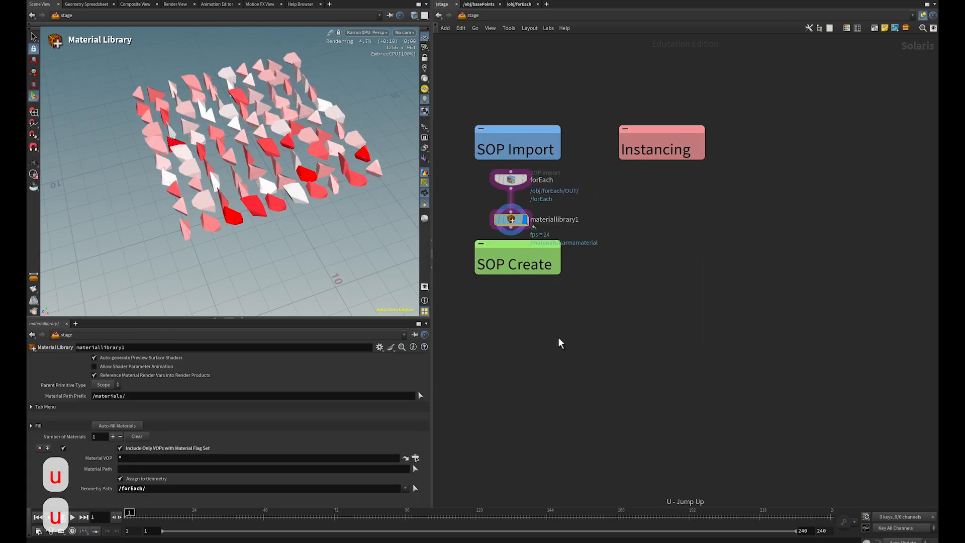
Step: Nudge materiallibrary1 up towards forEach and reopen the karmamaterial network inside it
left_click_drag(513, 223, 513, 218)
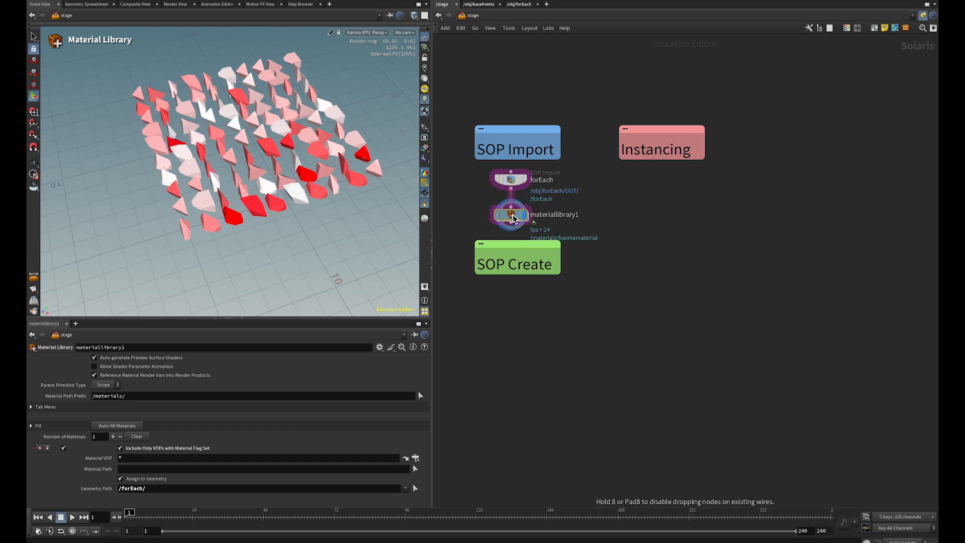
double_click(513, 218)
double_click(628, 198)
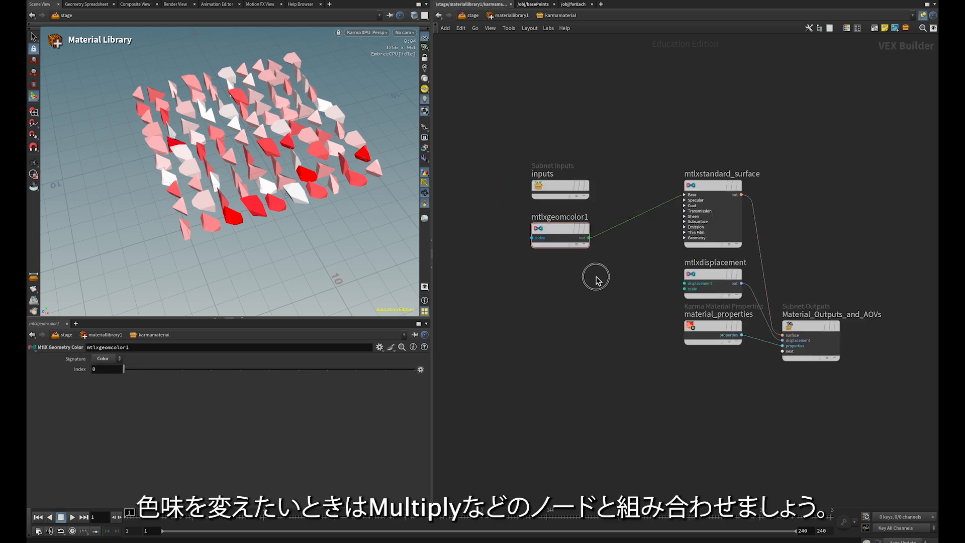
Step: Add a MtlX Multiply node and wire it between mtlxgeomcolor1 and the base_color input of mtlxstandard_surface
key("Tab")
type("mul")
key("Down")
key("Return")
key("Return")
left_click_drag(598, 282, 619, 279)
mouse_move(588, 238)
left_mouse_down()
mouse_move(589, 283)
mouse_move(685, 197)
left_mouse_up()
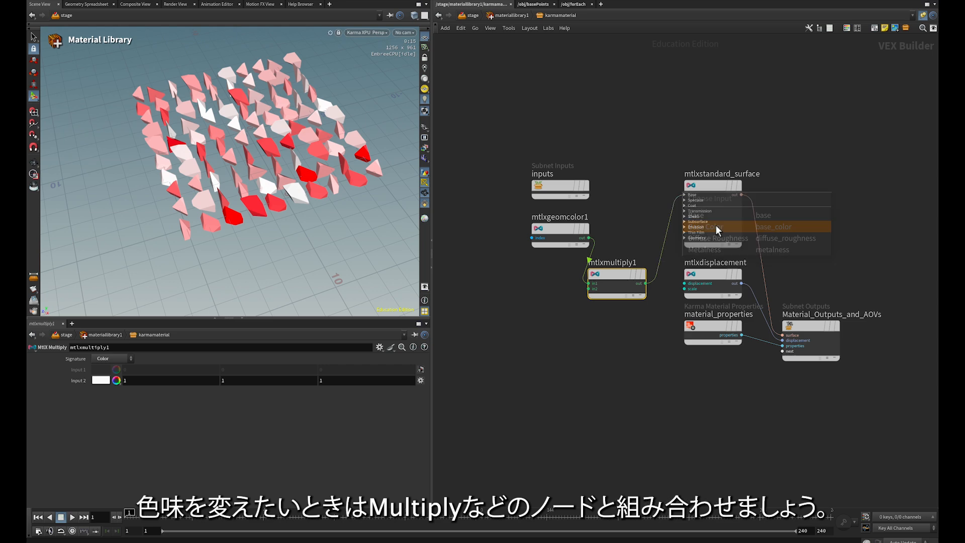
left_click(718, 230)
Step: Add a Constant node below mtlxgeomcolor1 and set its constant type to Color
key("Tab")
type("cons")
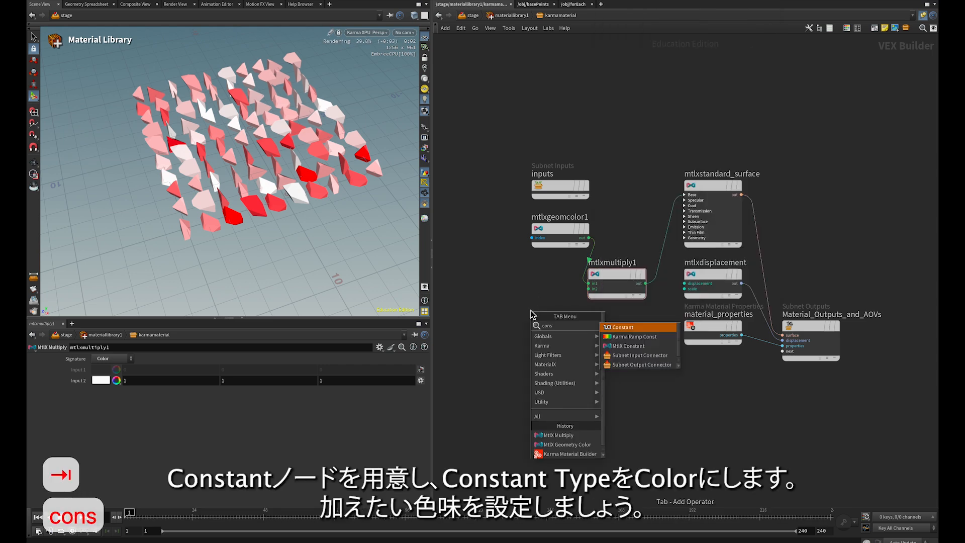
key("Return")
key("Return")
left_click(151, 358)
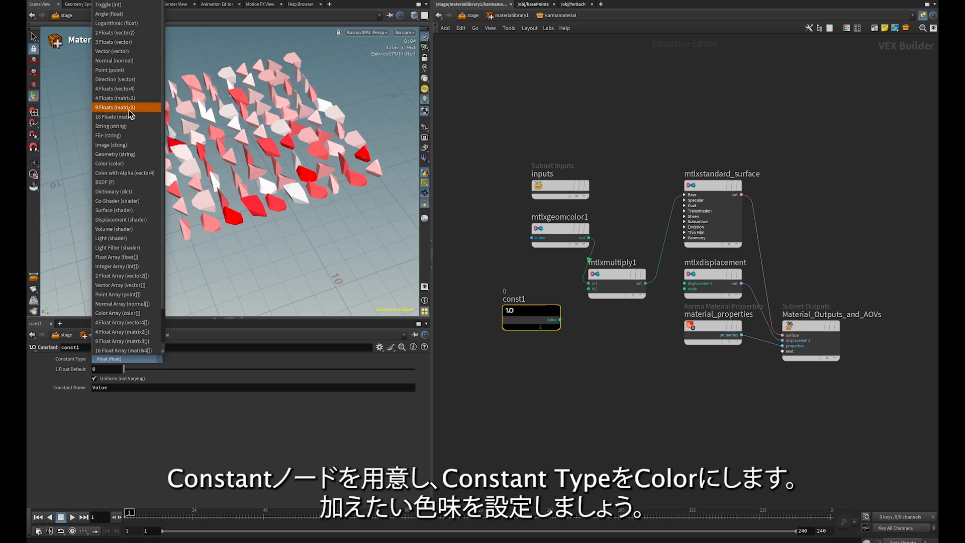
left_click(125, 164)
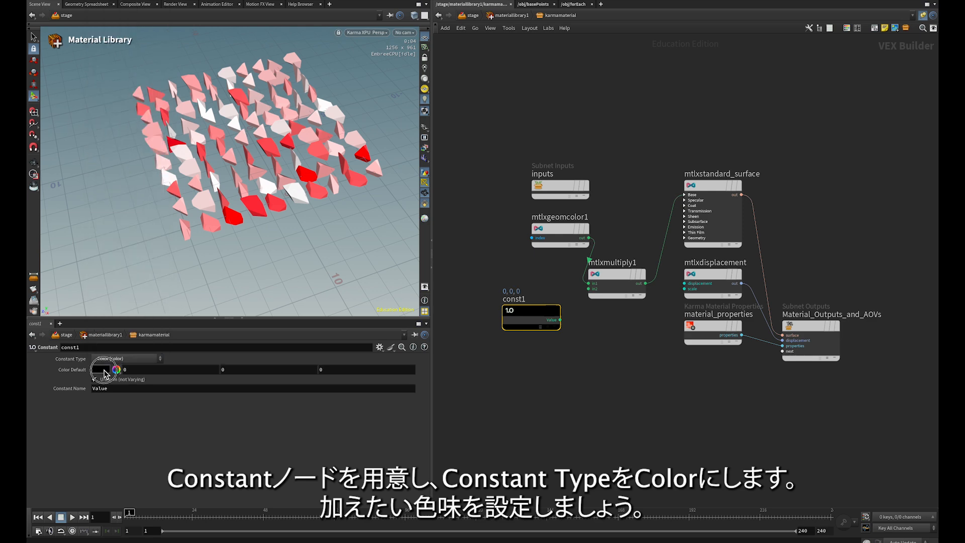
Step: Set const1's default color to yellow (1, 1, 0) and wire it into the second input of mtlxmultiply1
left_click(101, 370)
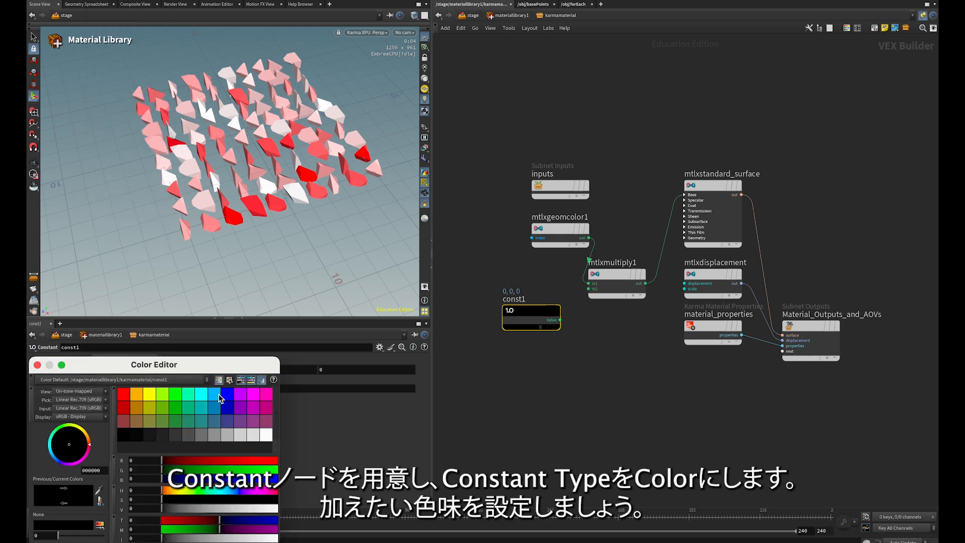
left_click(149, 395)
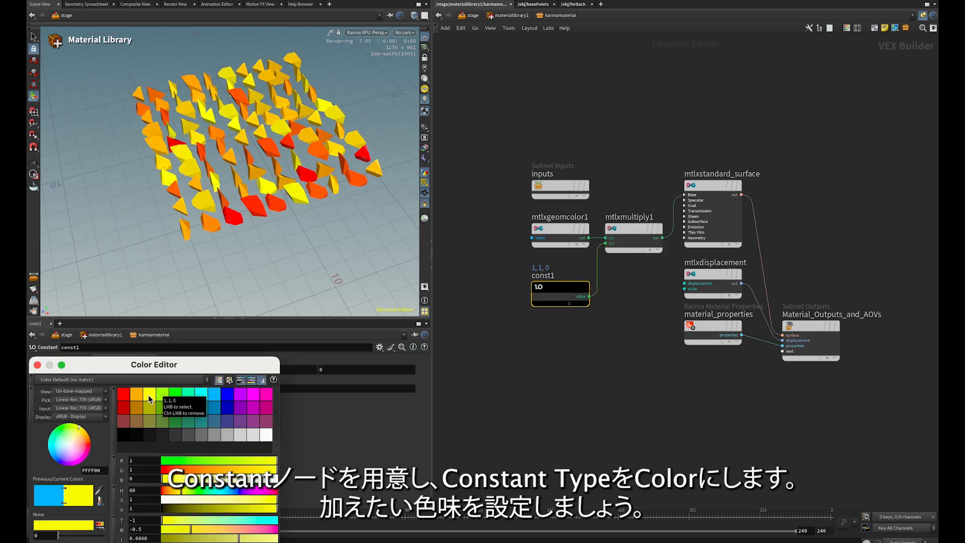
left_click(37, 366)
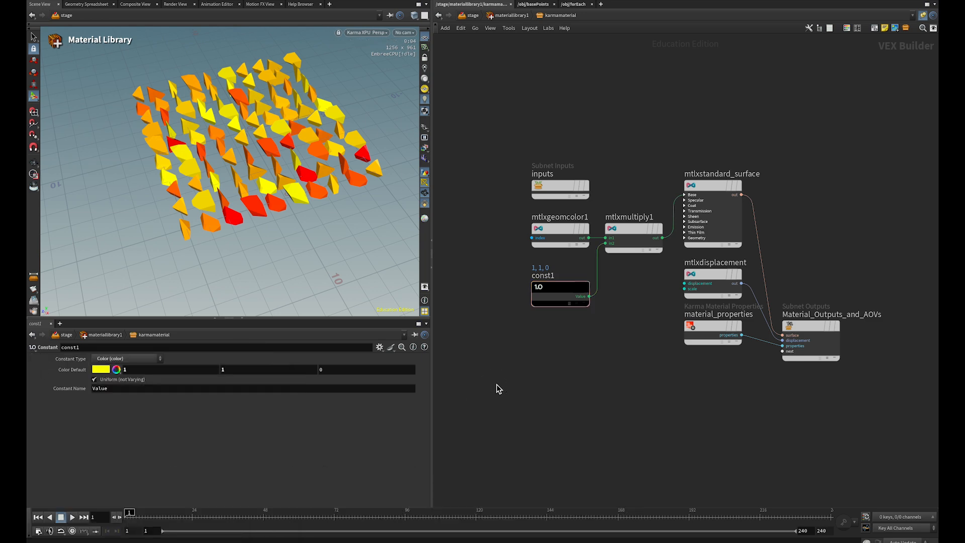
Step: Return to the stage level and add a SOP Create node named spheres beneath the SOP Create note
key("u")
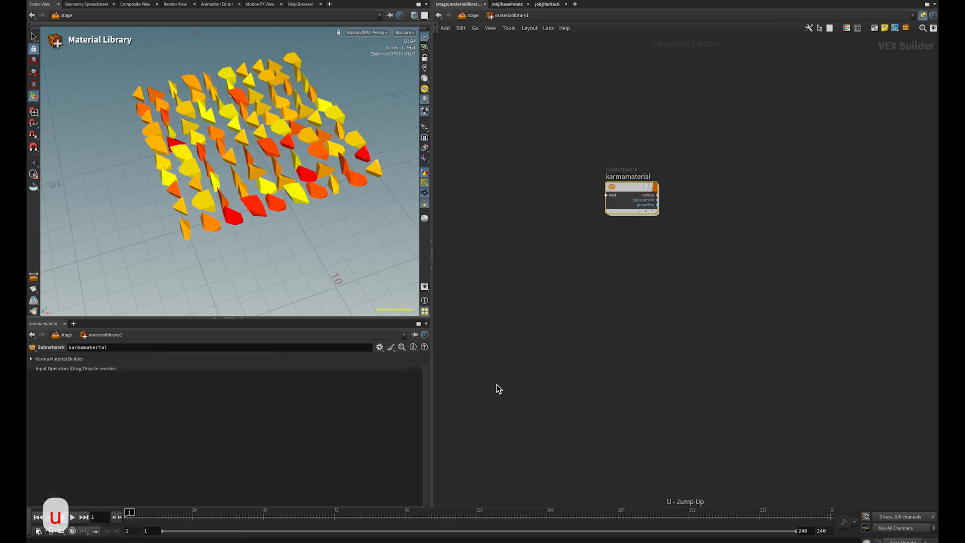
key("u")
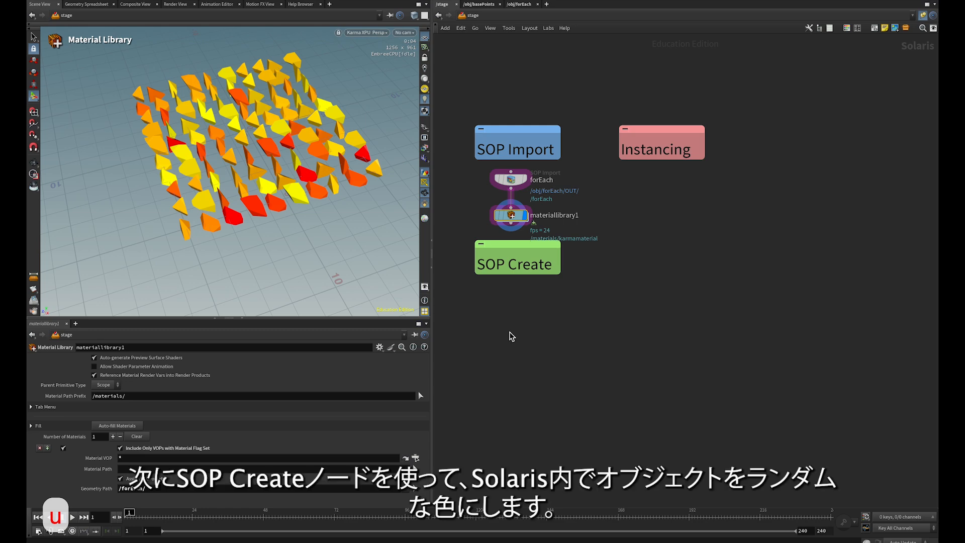
key("Tab")
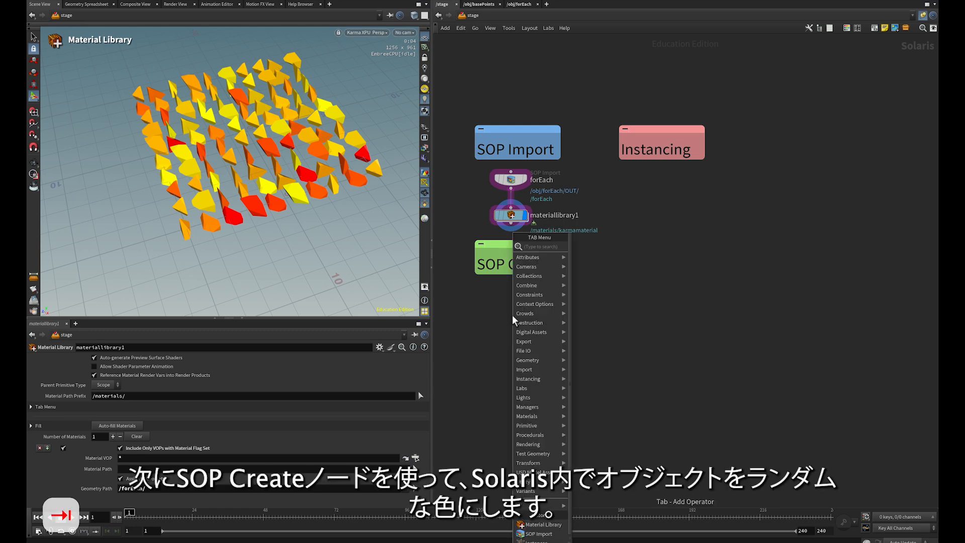
type("sopc")
key("Return")
key("Return")
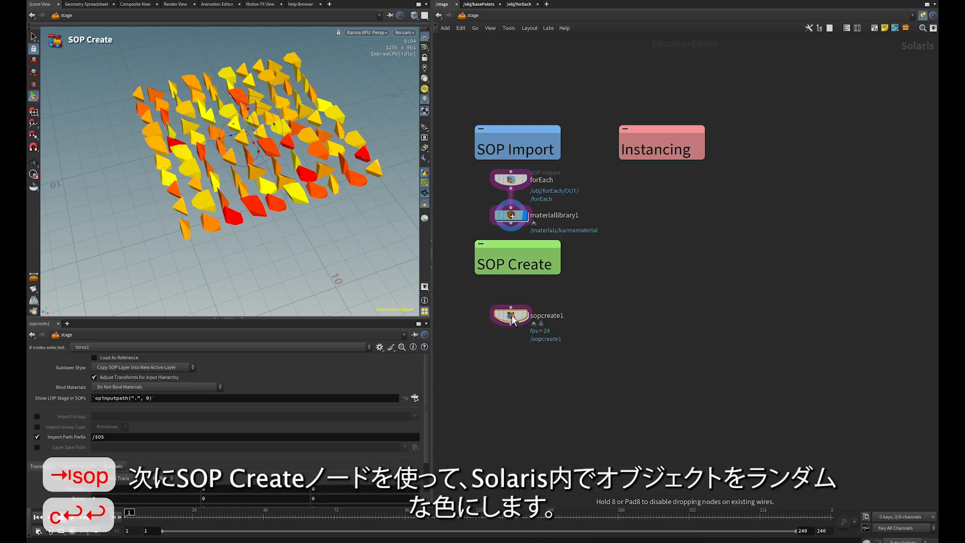
double_click(549, 301)
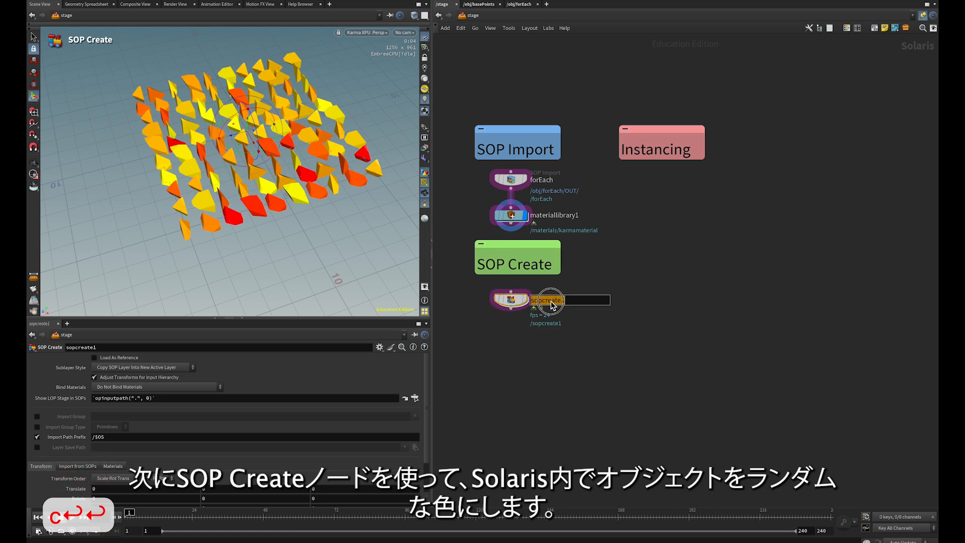
type("spheres")
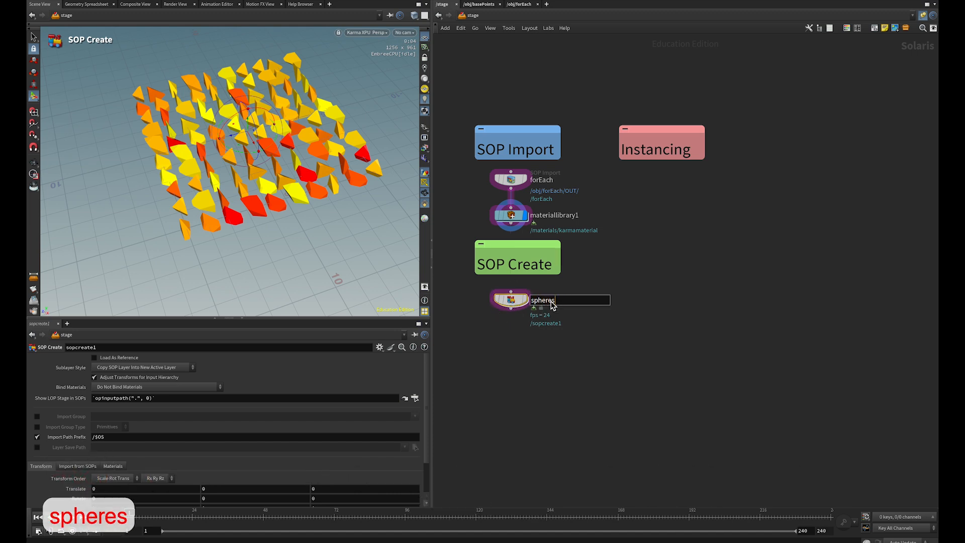
key("Return")
Step: Display the spheres node, enter its geometry network and add a polygon Sphere node below Sub-Network Input #1
double_click(513, 302)
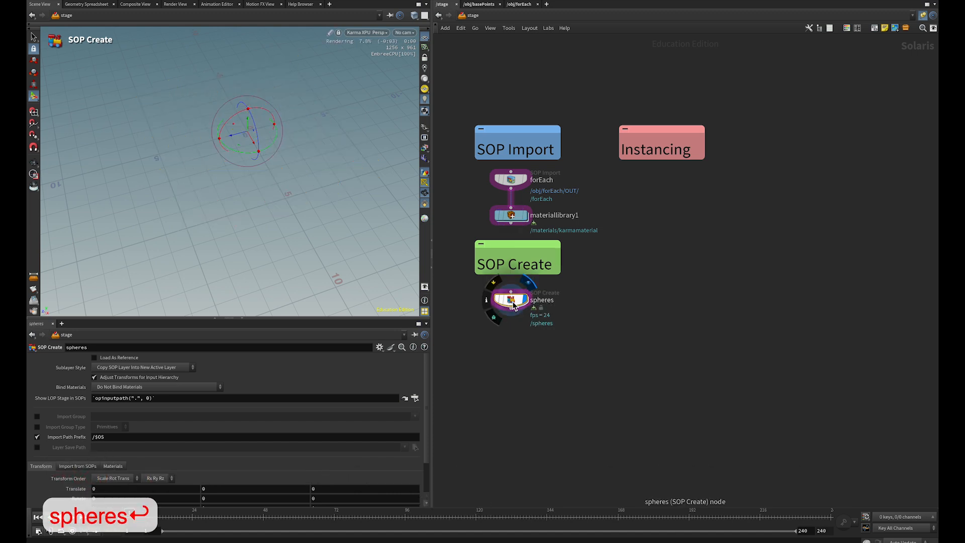
middle_click_drag(529, 360, 512, 222)
key("Tab")
type("sphe")
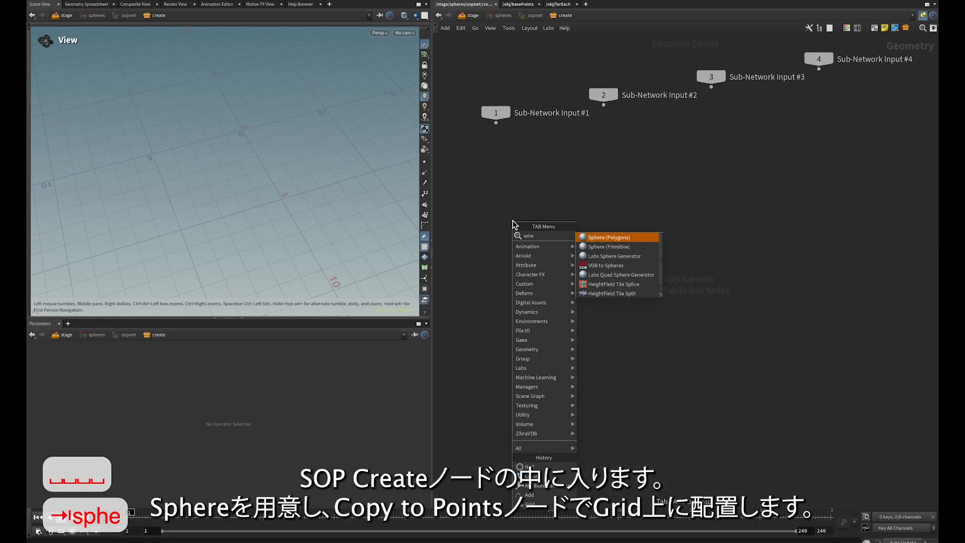
key("Return")
left_click(541, 161)
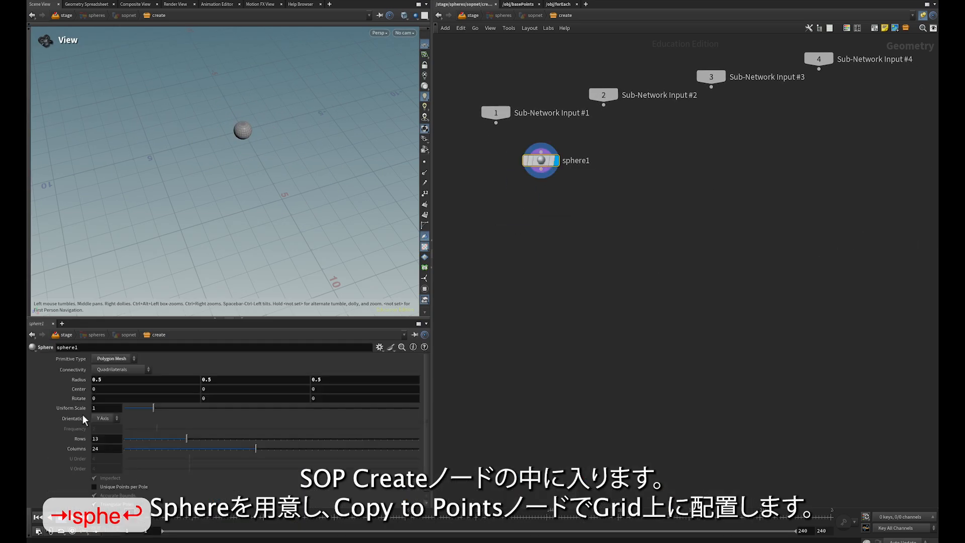
Step: Set sphere1's primitive type to Polygon and its frequency to 5
left_click(123, 362)
left_click(123, 370)
left_click(121, 361)
left_click(118, 384)
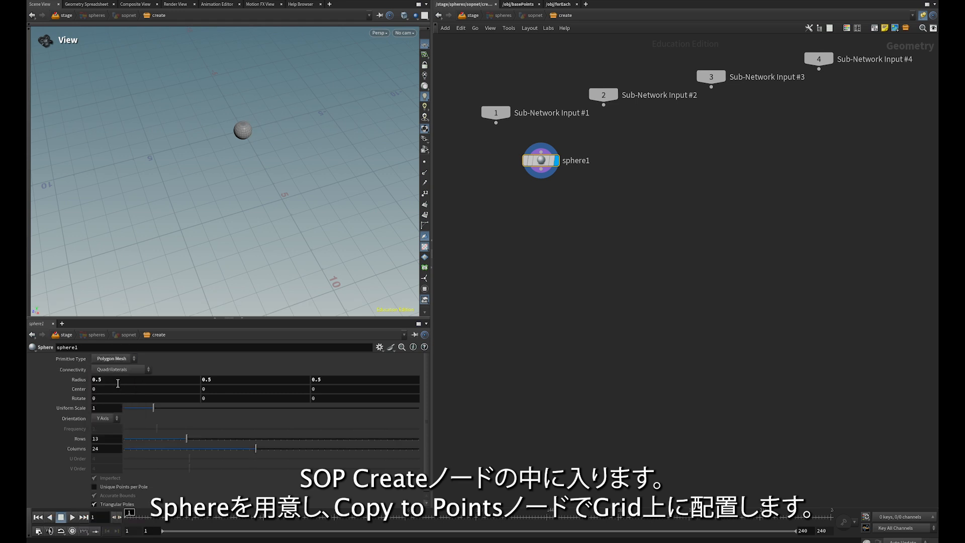
left_click(115, 358)
left_click(116, 377)
left_click(113, 428)
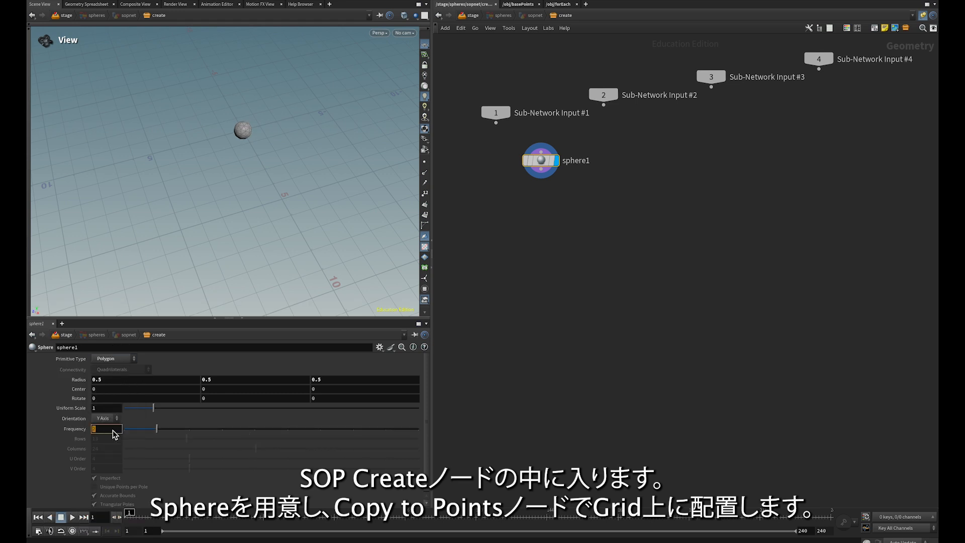
type("5")
key("Return")
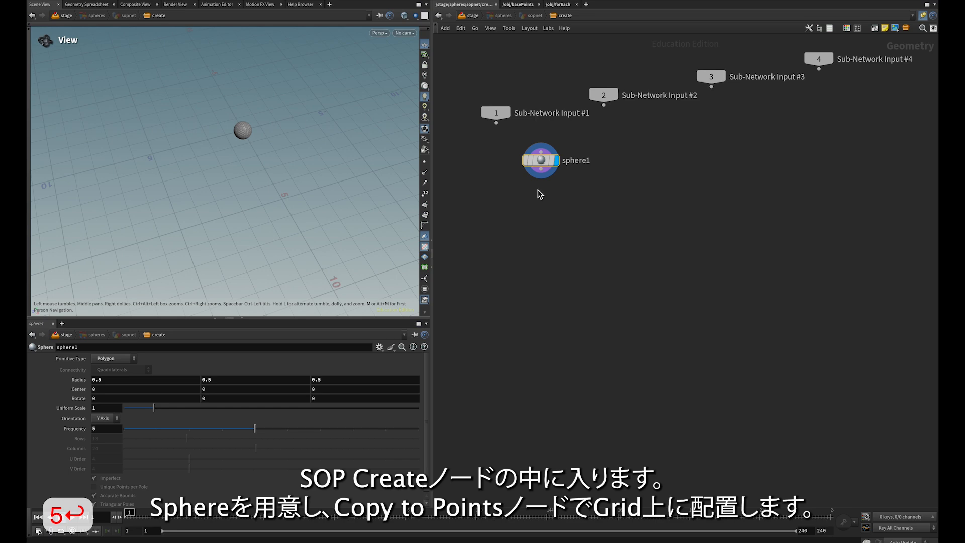
Step: Add a Copy to Points node below sphere1, with the sphere connected to its first input
left_click_drag(542, 175, 522, 201)
key("Tab")
type("ctp")
key("Return")
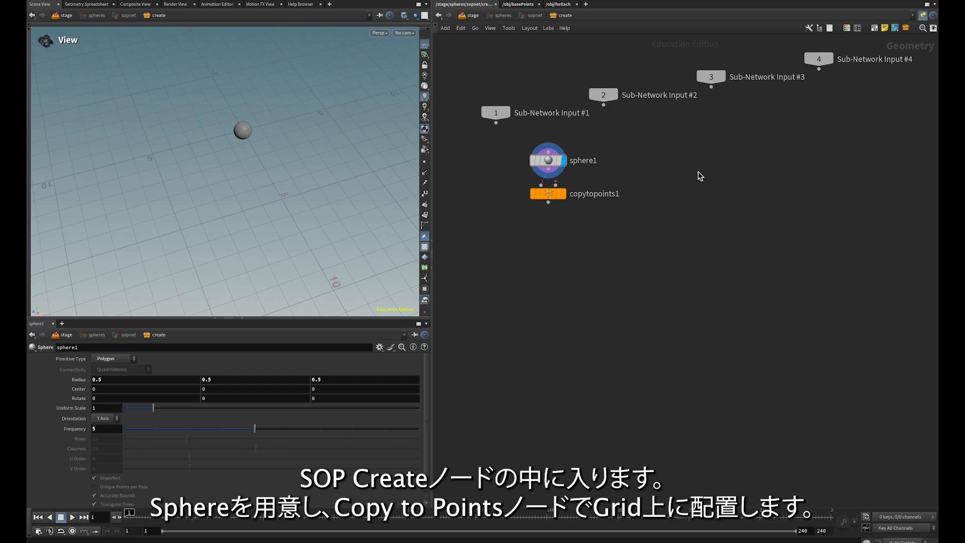
Step: Add a Grid node beside sphere1, wire it into the second input of copytopoints1 and display the copies
key("Tab")
type("grid")
key("Return")
key("Return")
left_click(666, 172)
left_click_drag(664, 169, 562, 186)
left_click(566, 195)
Step: Set sphere1's uniform scale to 0.8 and enable Pack and Instance on copytopoints1
left_click(548, 161)
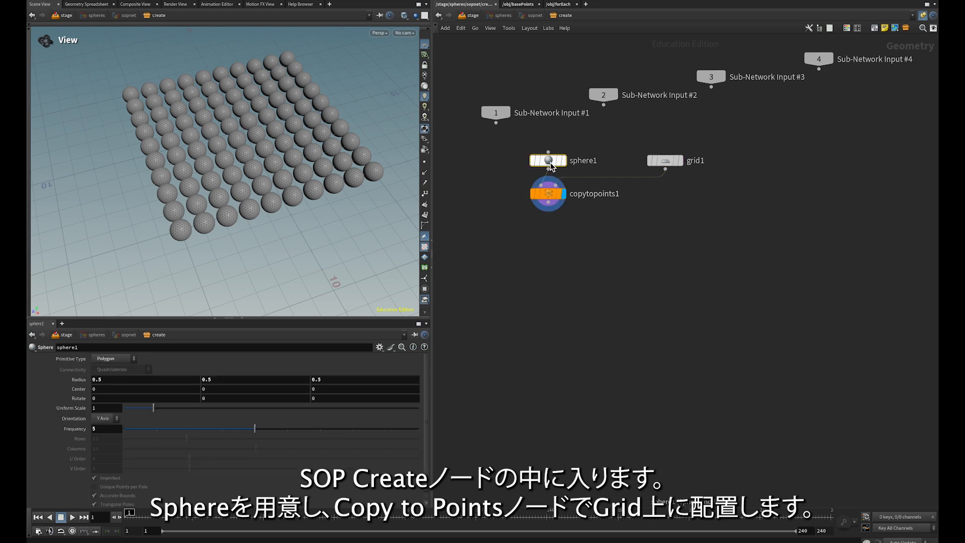
left_click(107, 409)
type("0.8")
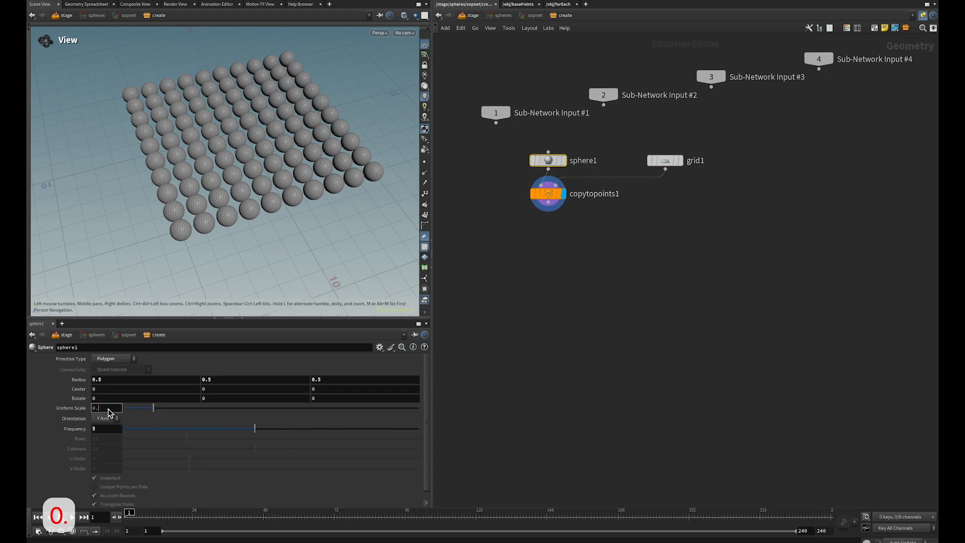
key("Return")
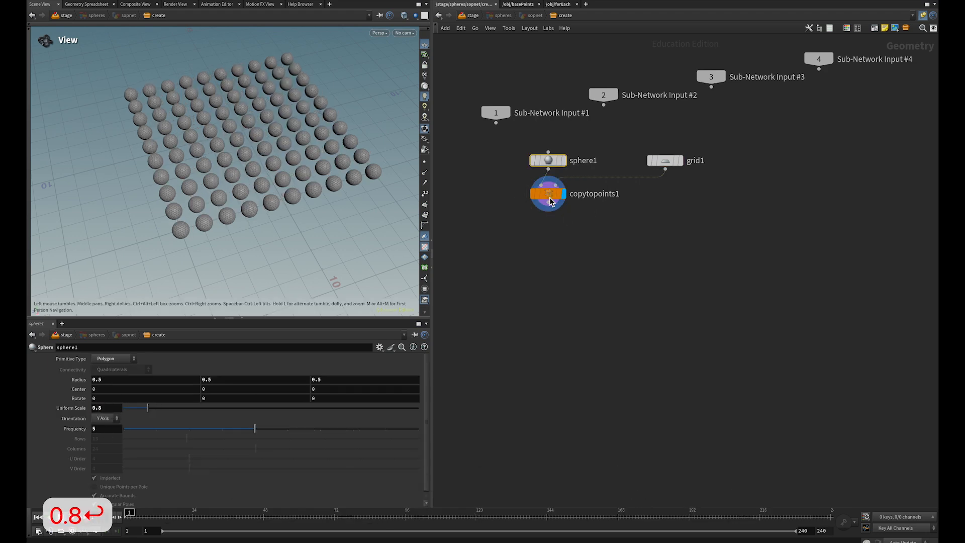
left_click(550, 201)
left_click(110, 400)
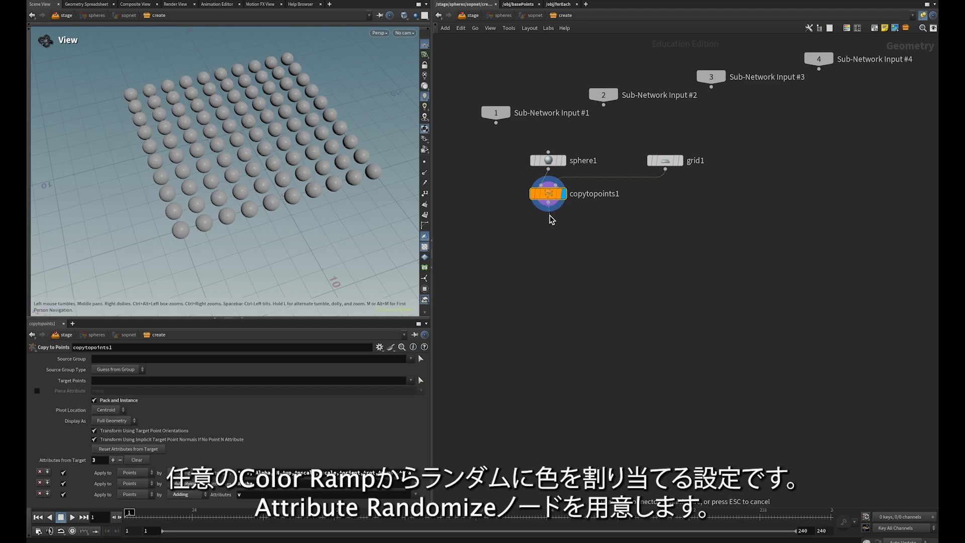
Step: Add an Attribute Randomize node after copytopoints1 and display its result
key("Tab")
type("atra")
key("Return")
left_click(551, 230)
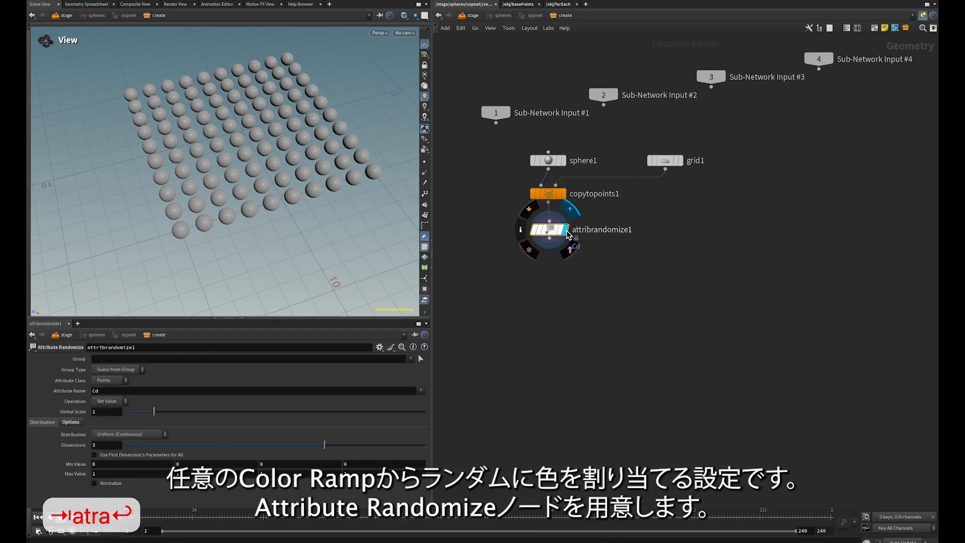
Step: Configure attribrandomize1 with attribute name piece, Uniform (Discrete) distribution and 1 dimension
double_click(119, 391)
type("piece")
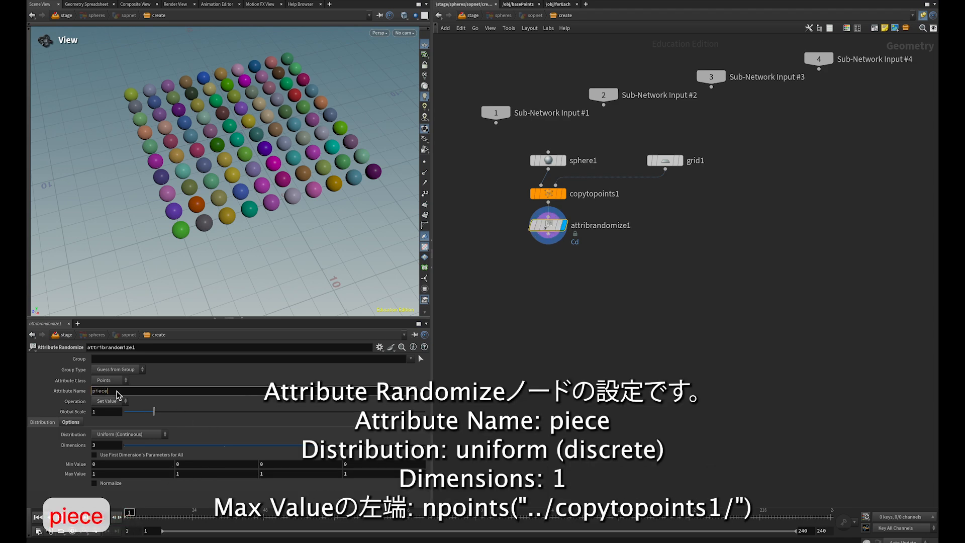
key("Return")
left_click(111, 435)
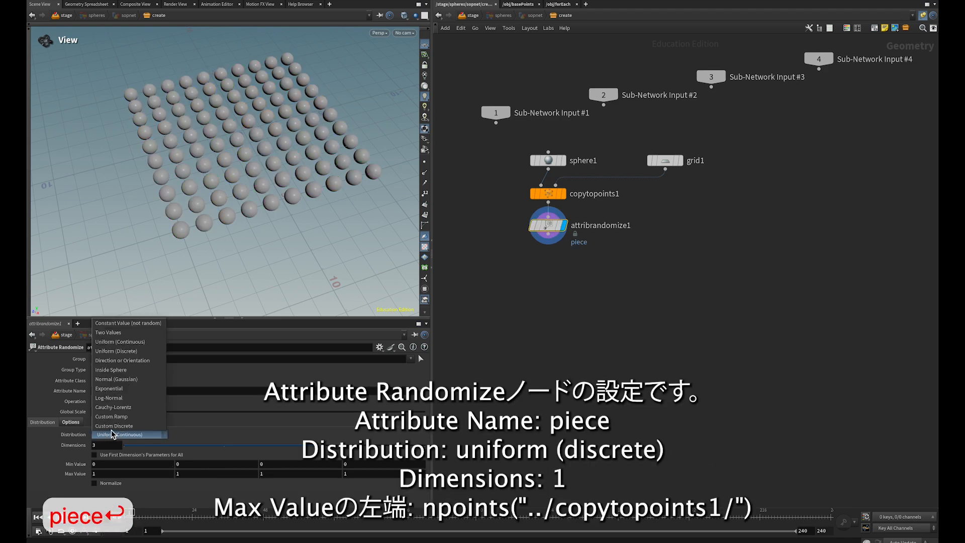
left_click(122, 366)
double_click(110, 446)
type("1")
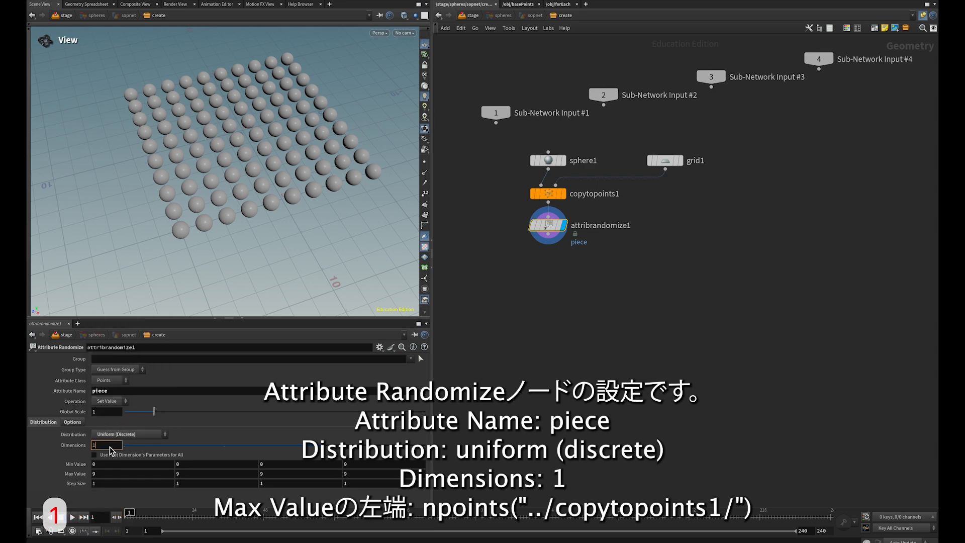
key("Return")
Step: Set attribrandomize1's first Max Value to the expression npoints("../copytopoints1/") and copy that expression
left_click(110, 468)
type("n@on")
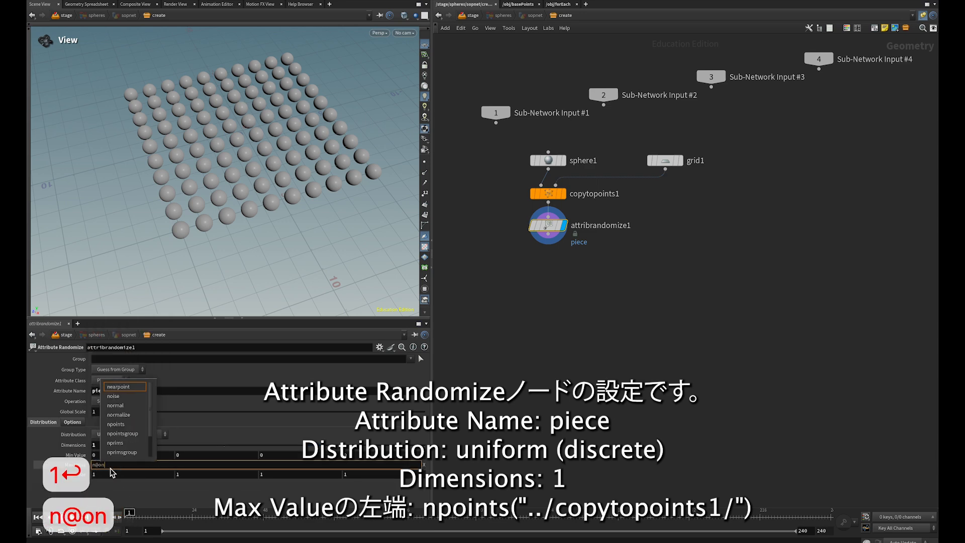
key("BackSpace")
key("BackSpace")
key("BackSpace")
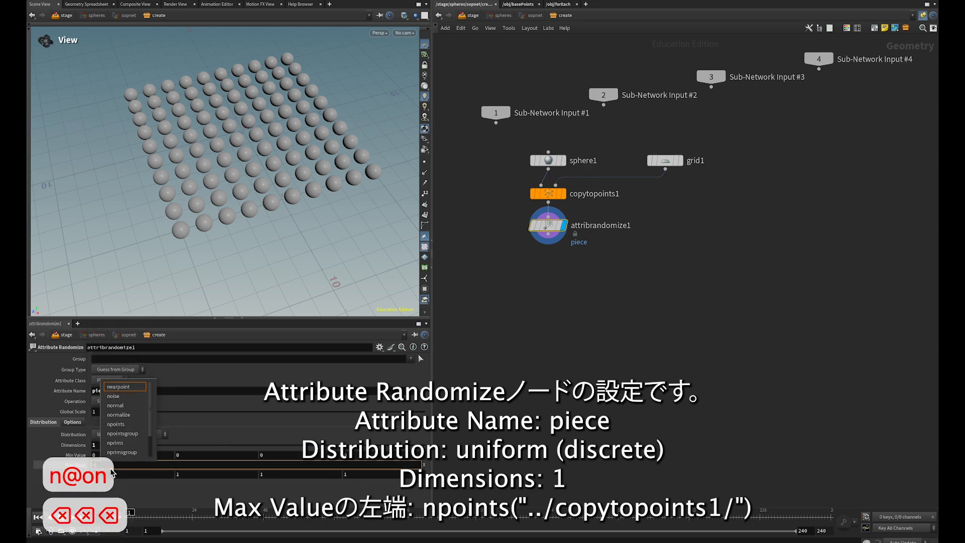
type("poi")
key("Tab")
type("()")
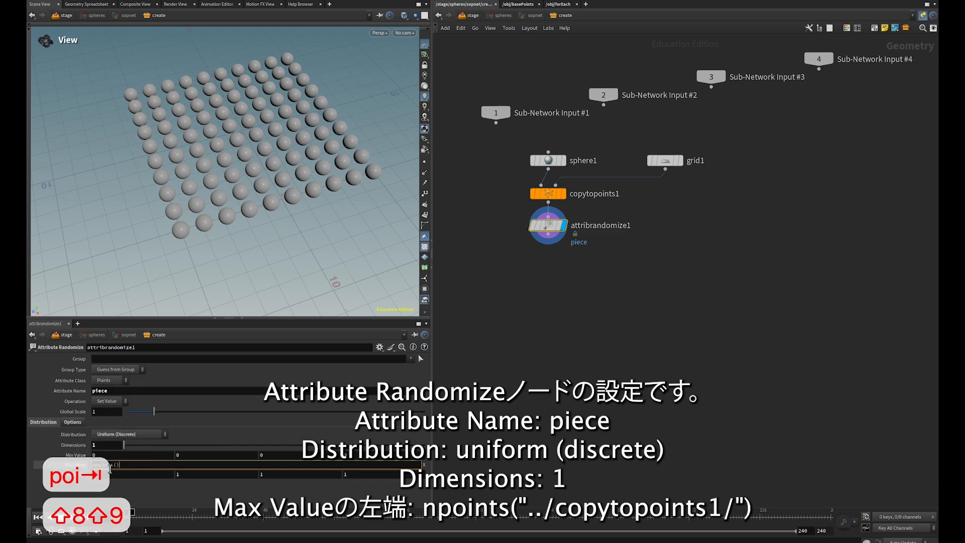
key("Left")
type("\"\"")
key("Left")
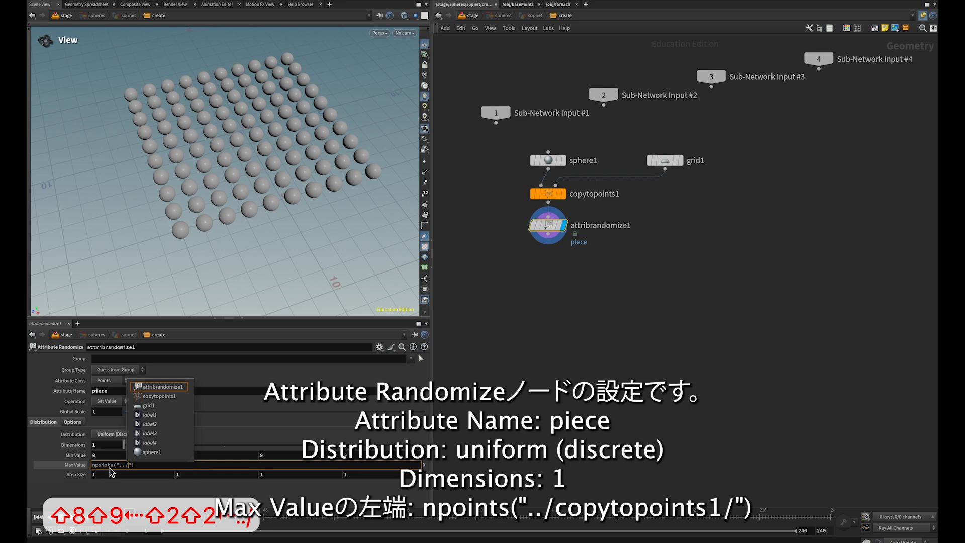
type("co")
key("Tab")
key("Return")
key("Return")
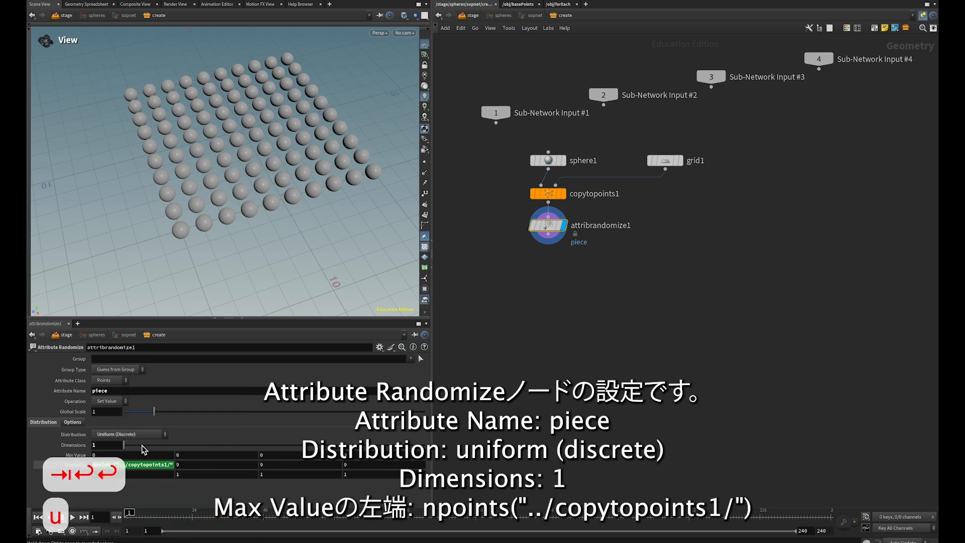
key("super+c")
left_click(85, 466)
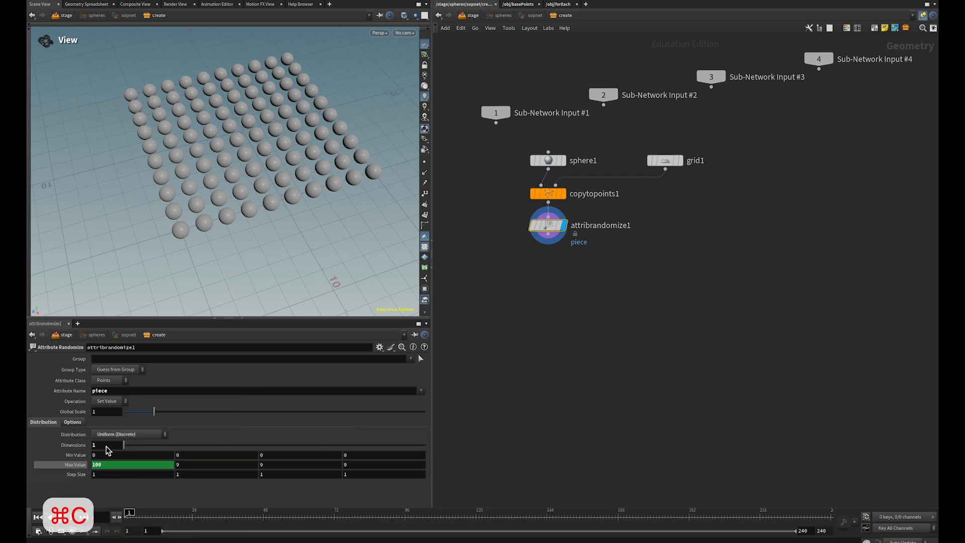
Step: Add a Color node after attribrandomize1 and display its result
key("Tab")
type("cop")
key("BackSpace")
type(";")
key("BackSpace")
type("l")
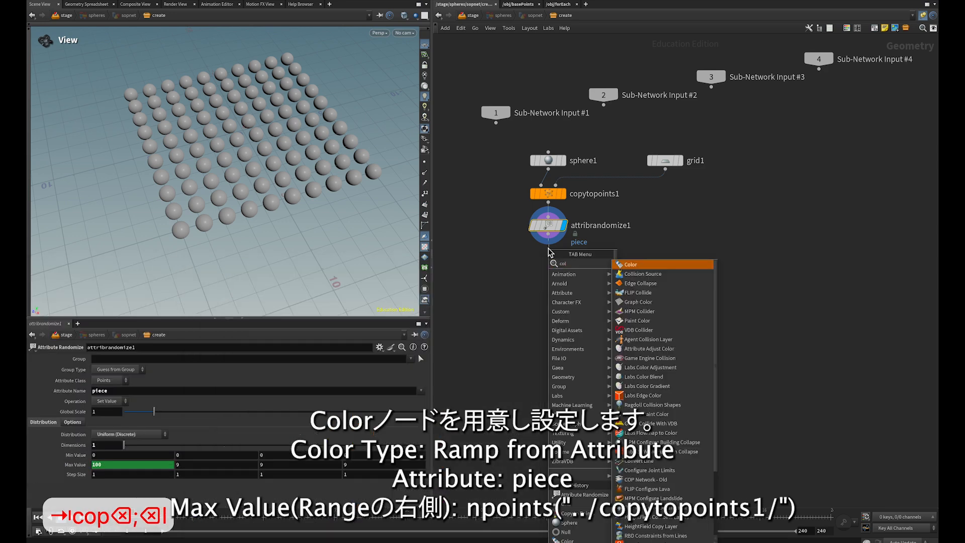
key("Return")
left_click(553, 264)
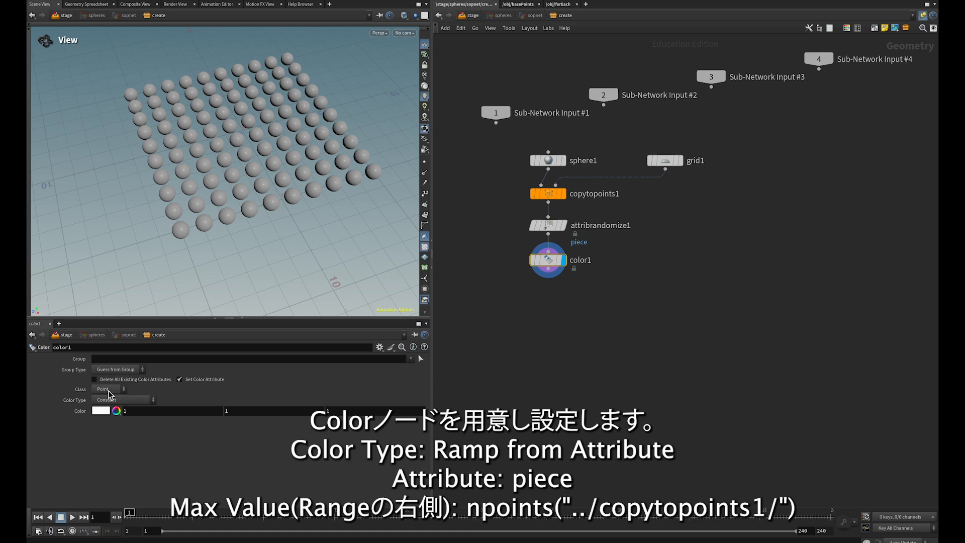
Step: Set color1 to Ramp from Attribute with attribute piece and the copied npoints("../copytopoints1/") expression as the range maximum
left_click(112, 400)
left_click(137, 439)
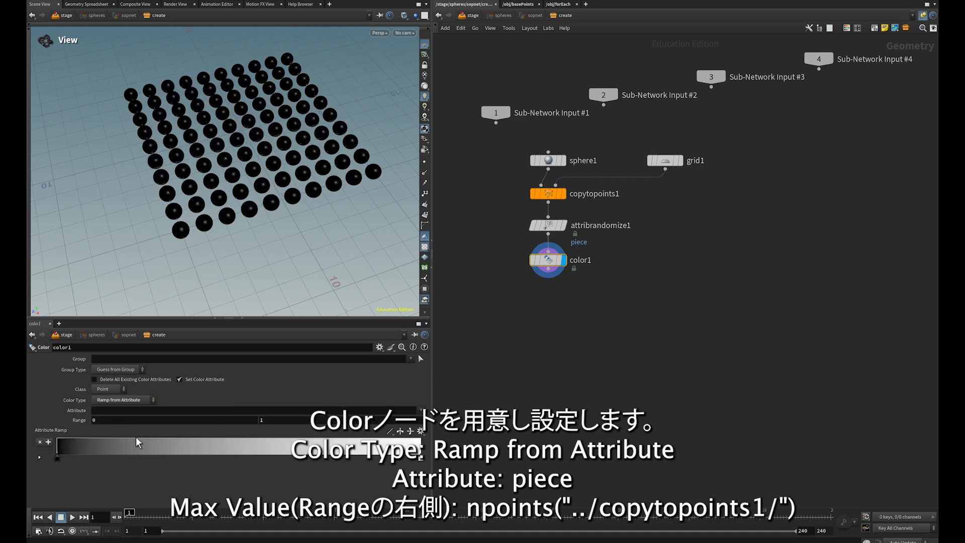
left_click(152, 411)
type("piece")
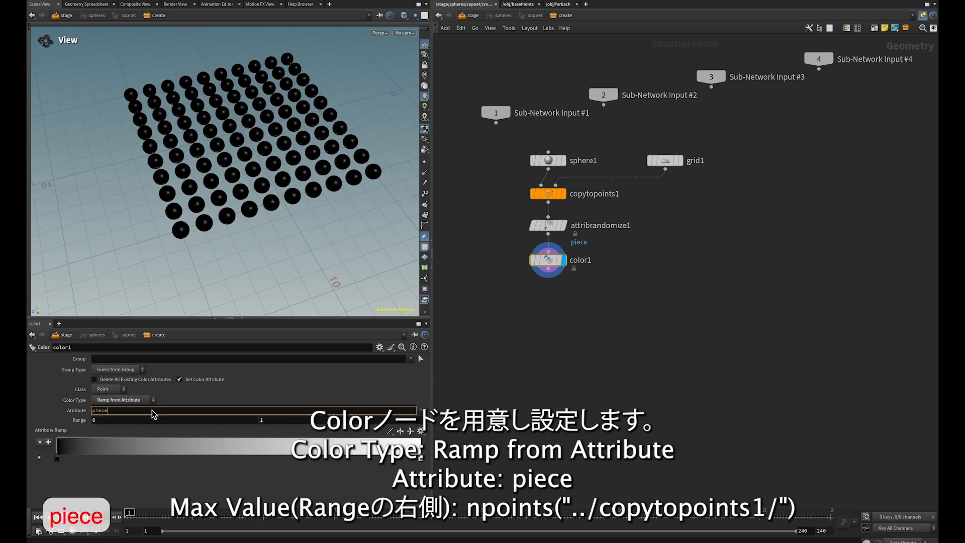
key("Tab")
key("Tab")
key("ctrl+v")
key("Return")
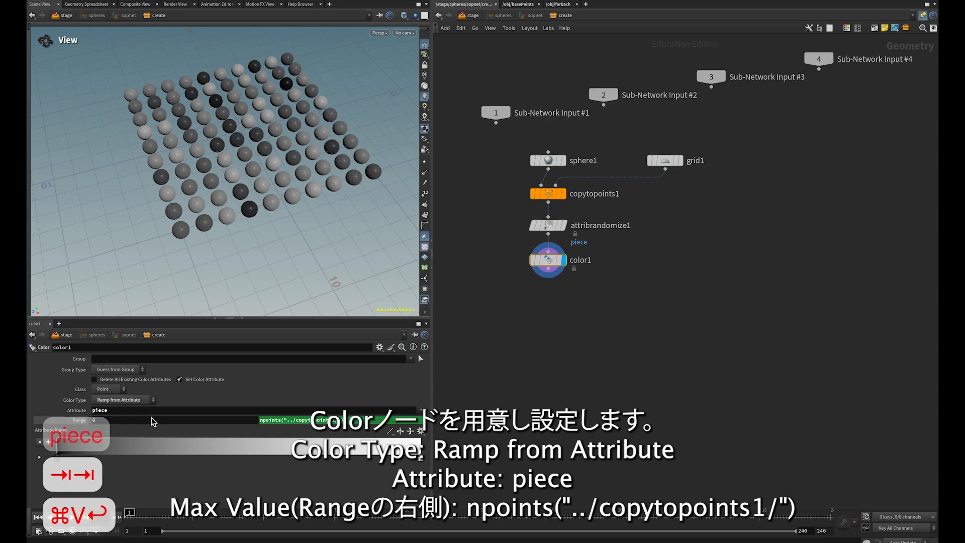
Step: Change the start colour of color1's attribute ramp to purple with RGB 0.5, 0, 1
double_click(57, 457)
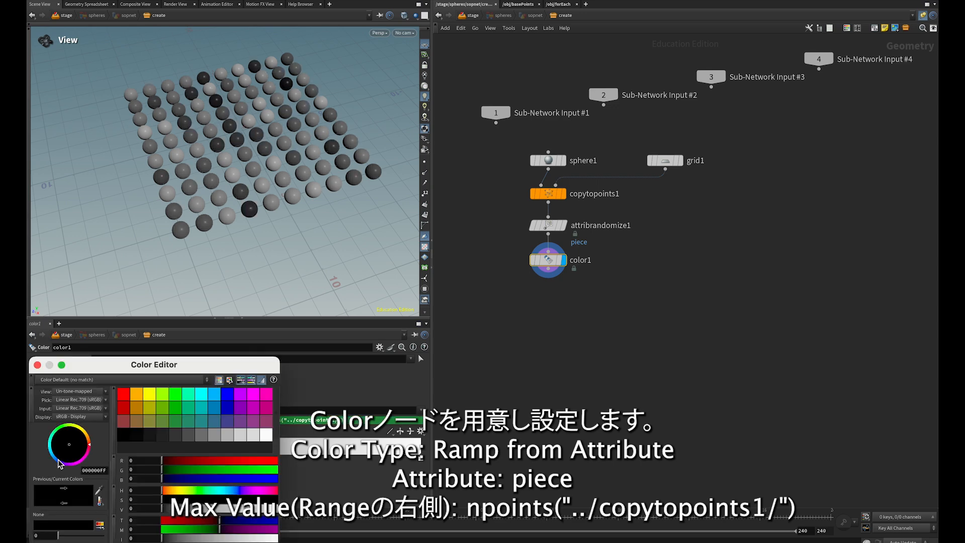
left_click(243, 397)
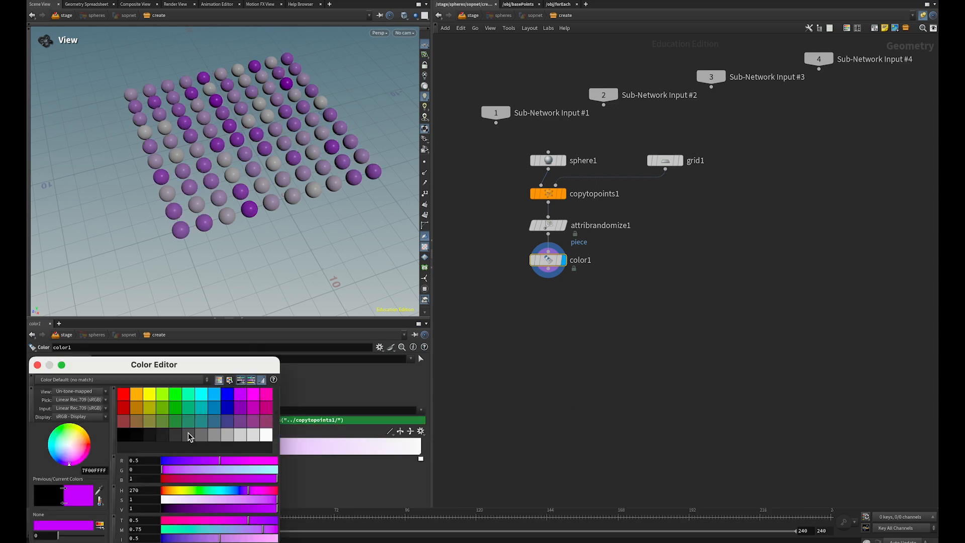
left_click(37, 364)
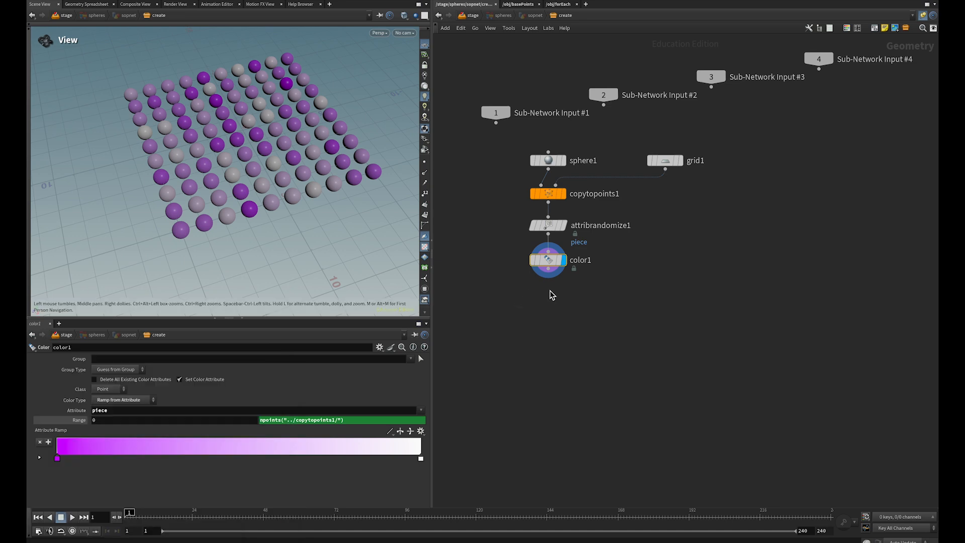
Step: Add a Null node after color1 and name it OUT
key("Tab")
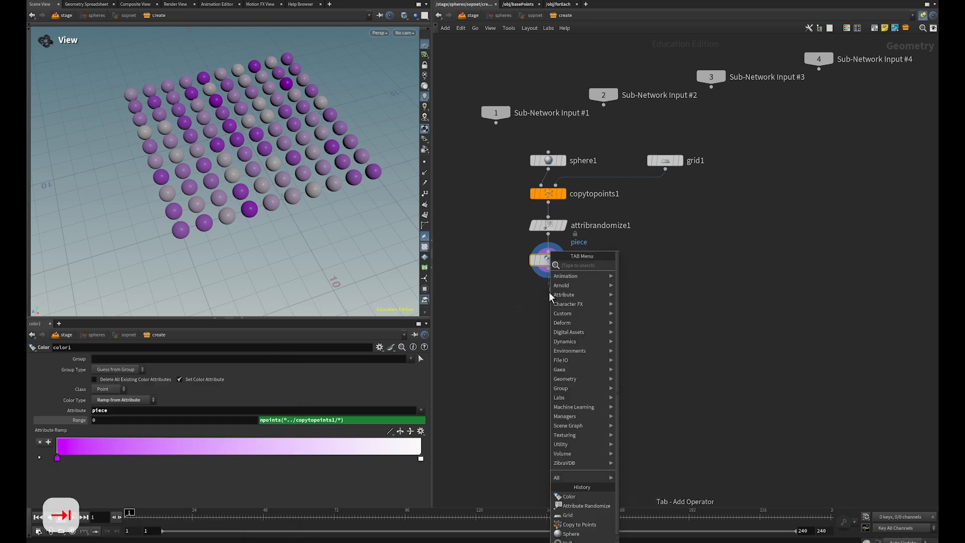
type("nu")
key("Return")
double_click(576, 300)
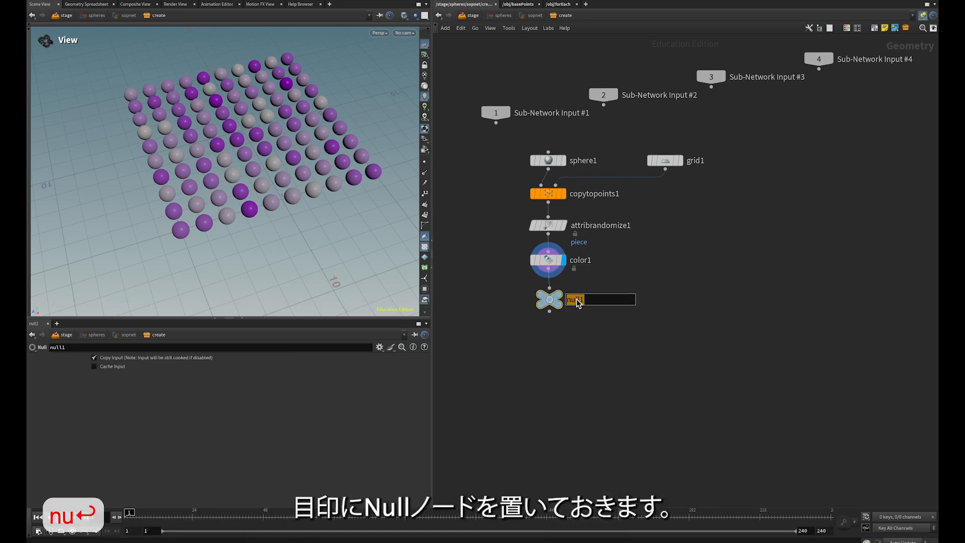
type("OUT")
key("shift+space")
key("BackSpace")
left_click(557, 327)
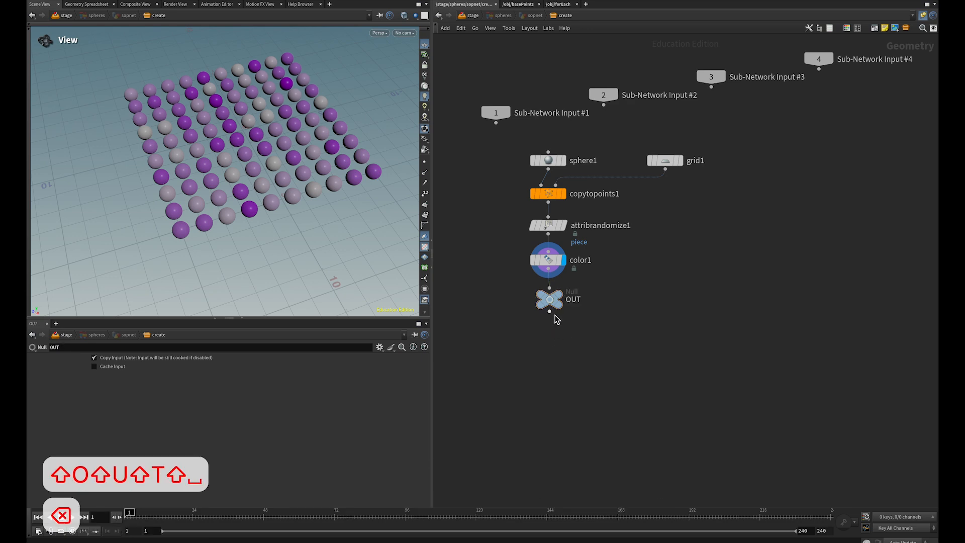
Step: Insert an Unpack node between color1 and OUT
key("Tab")
type("unpa")
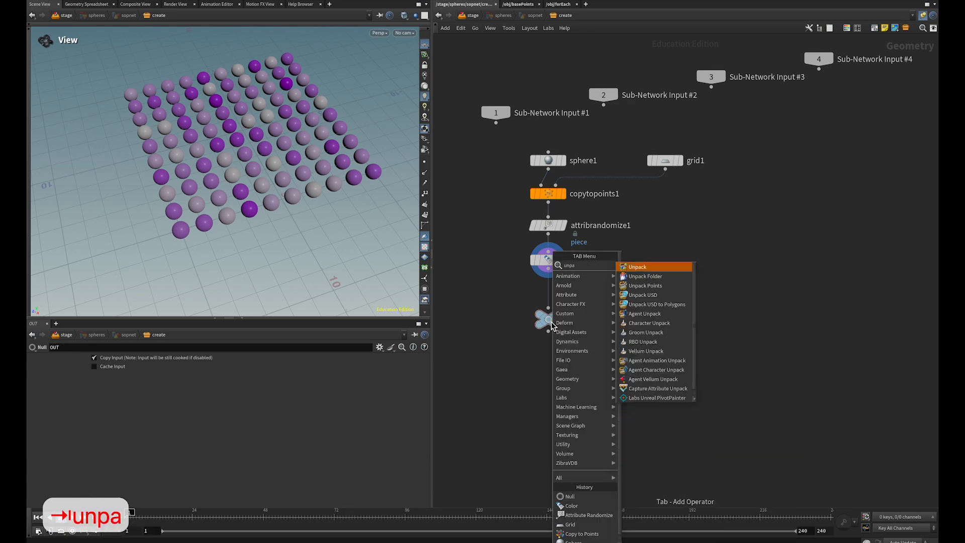
key("Return")
left_click(548, 285)
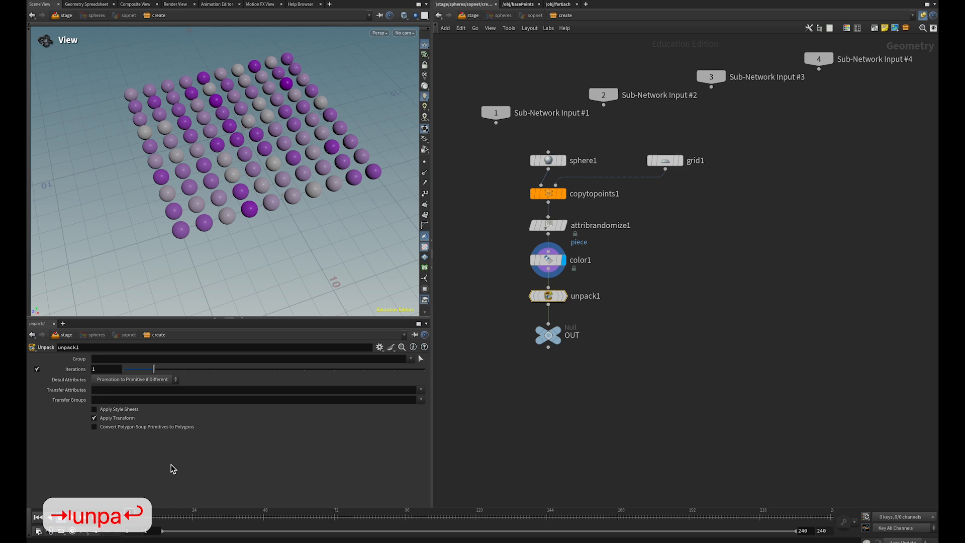
Step: Set unpack1's Transfer Attributes to Cd and display the OUT node's result
left_click(184, 398)
left_click(185, 390)
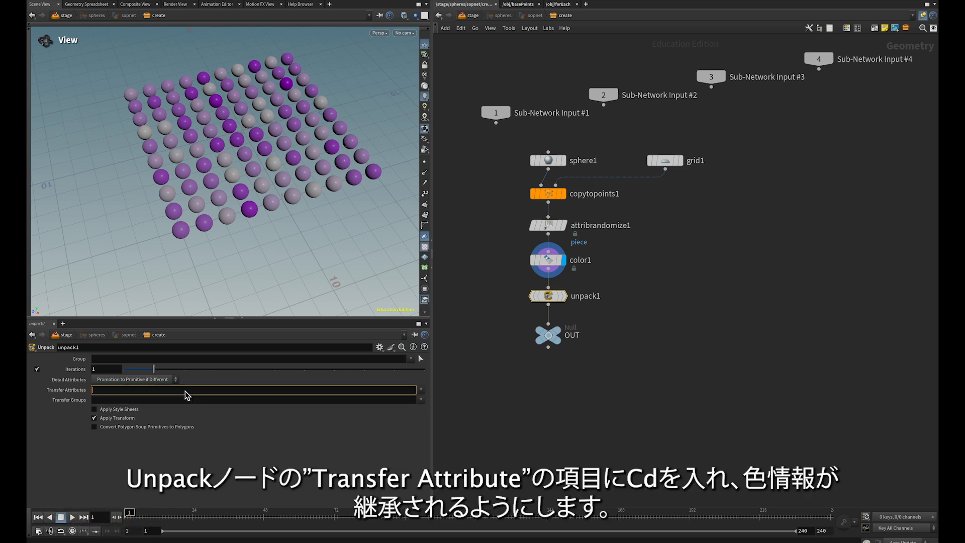
type("Cd")
key("Return")
mouse_move(557, 332)
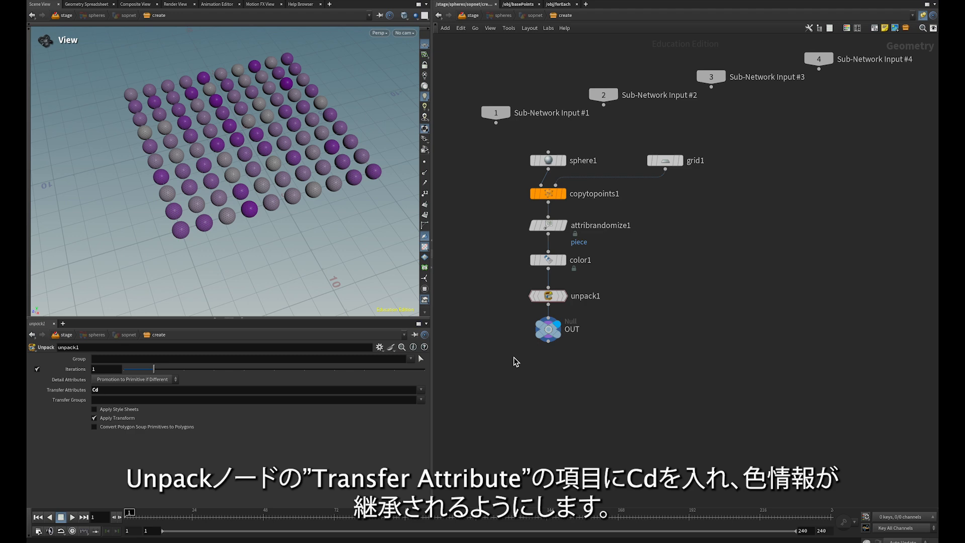
Step: Return to the stage network and add a Material Library node after spheres
key("u")
left_click(510, 309)
key("Tab")
type("mat")
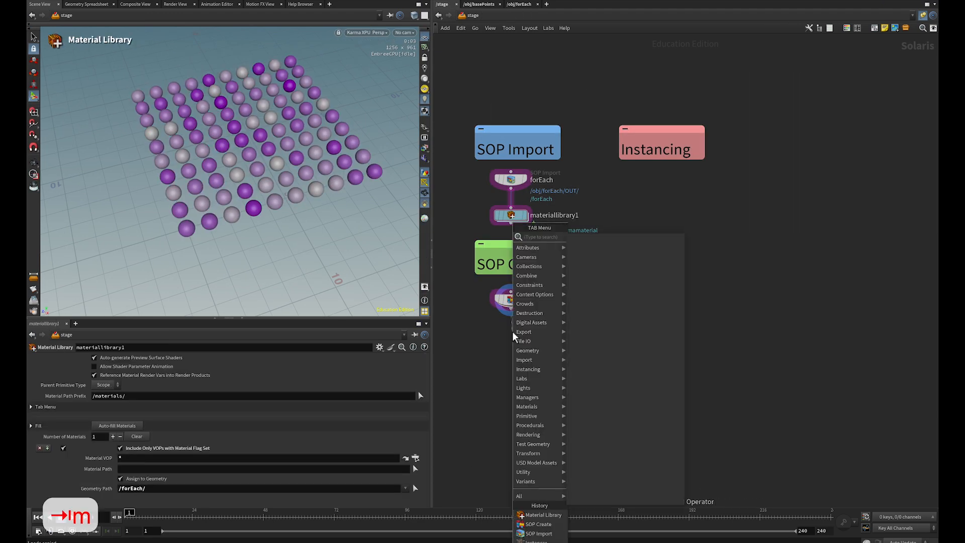
key("Return")
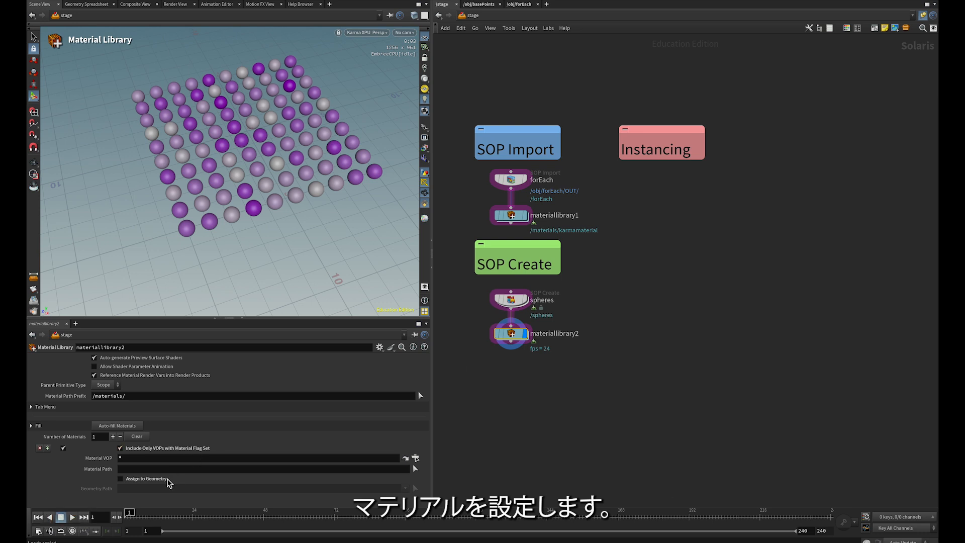
Step: Enable Assign to Geometry on materiallibrary2 with the geometry path /spheres/
left_click(151, 479)
left_click(163, 491)
type("/s")
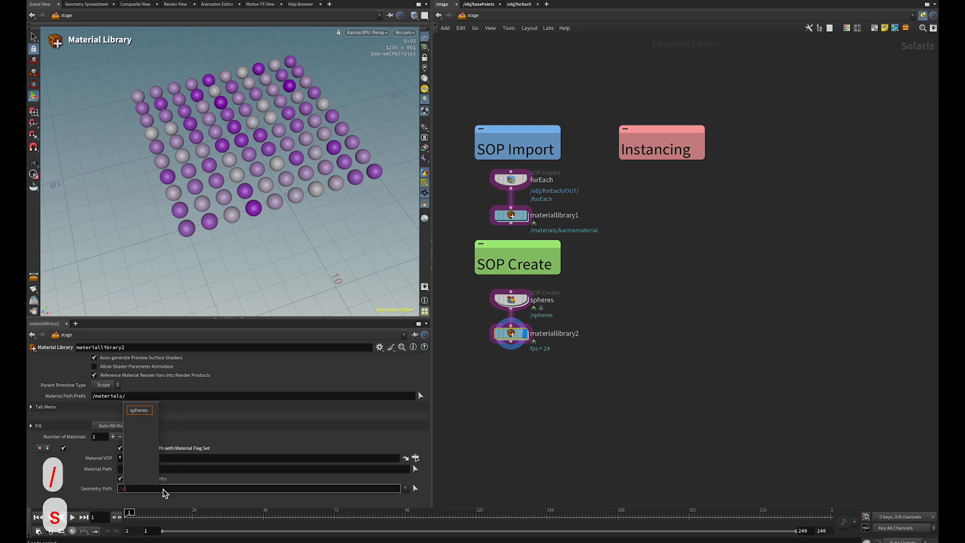
key("Tab")
key("Return")
Step: Create a Karma Material Builder inside materiallibrary2 and open its network
double_click(512, 334)
key("Tab")
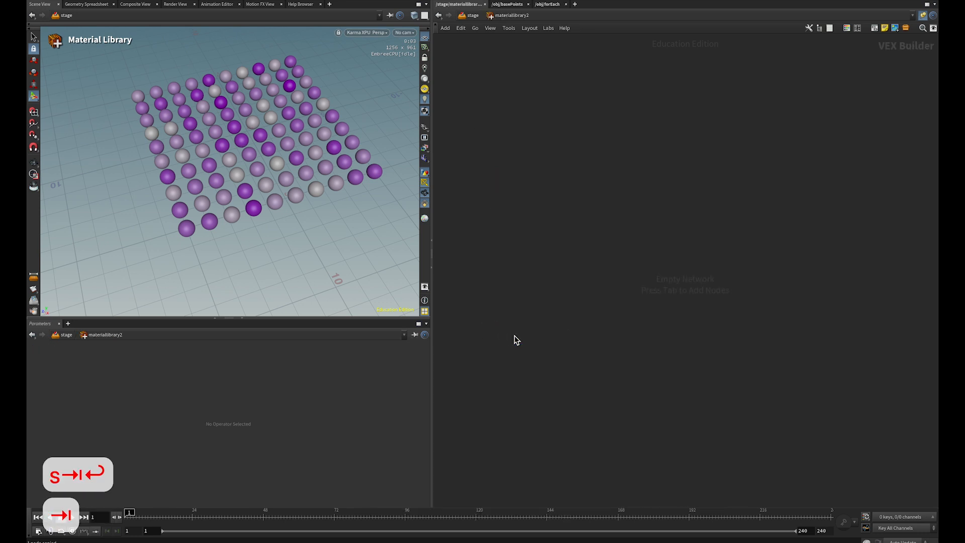
type("karm")
key("Down")
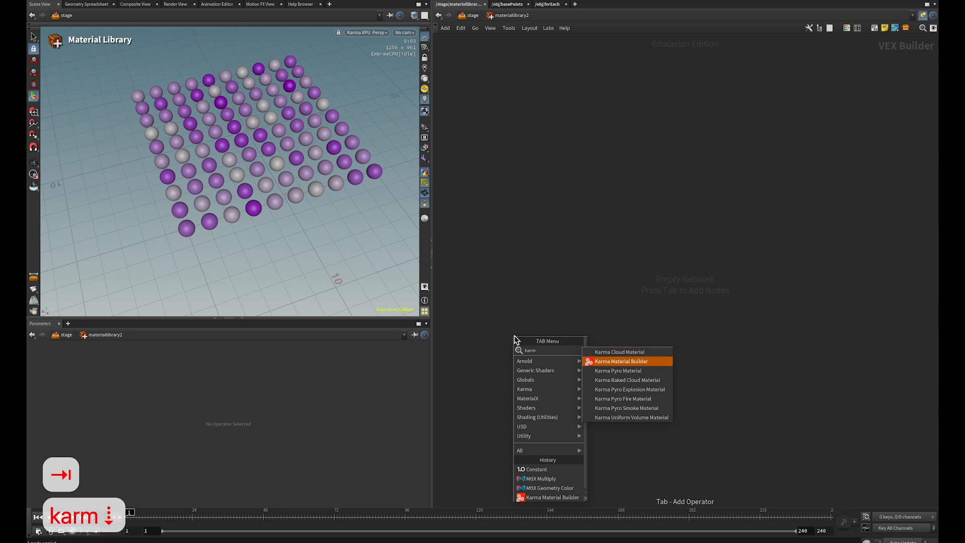
key("Return")
key("Return")
left_click_drag(514, 336, 589, 130)
double_click(589, 126)
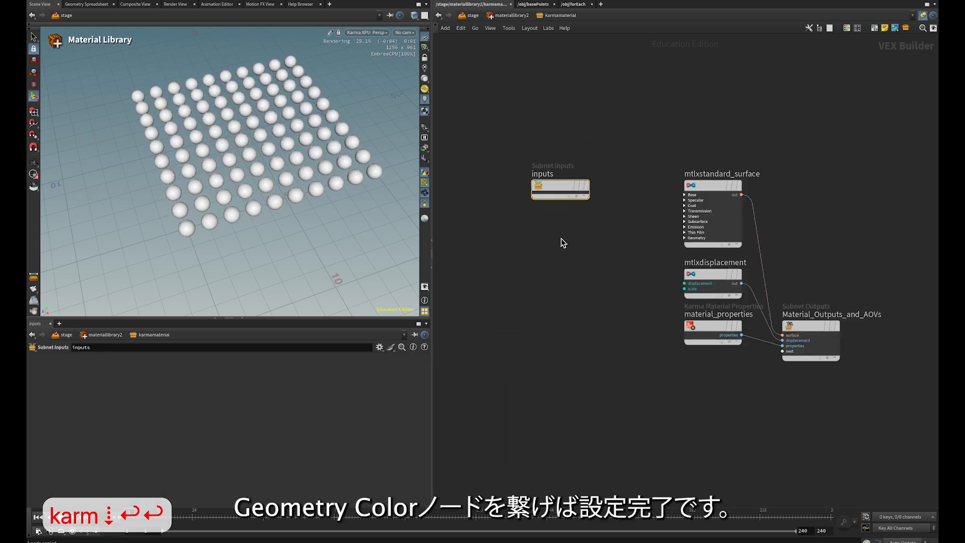
Step: Add a MtlX Geometry Color node, connect it to mtlxstandard_surface's Base Color and return to the stage network
key("Tab")
type("geoc")
key("Return")
key("Return")
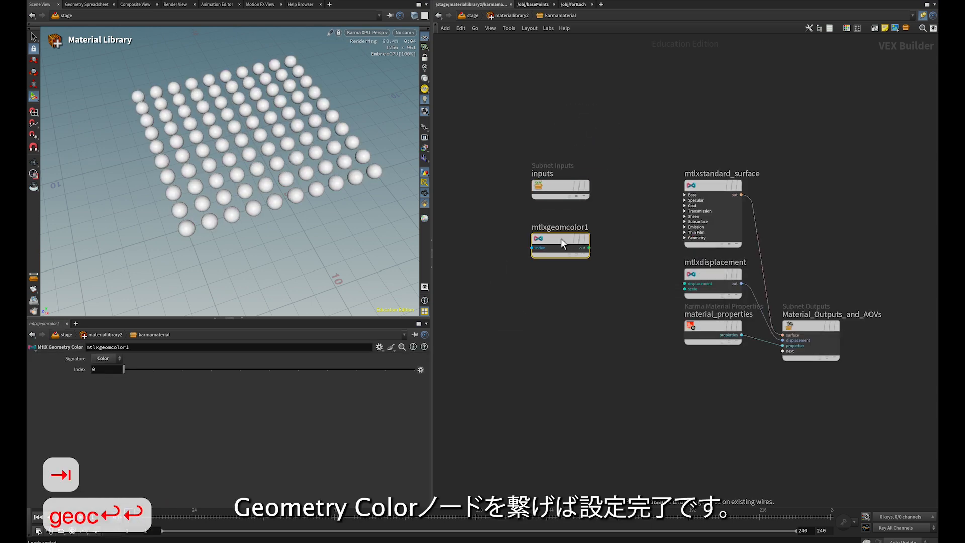
left_click_drag(589, 248, 686, 193)
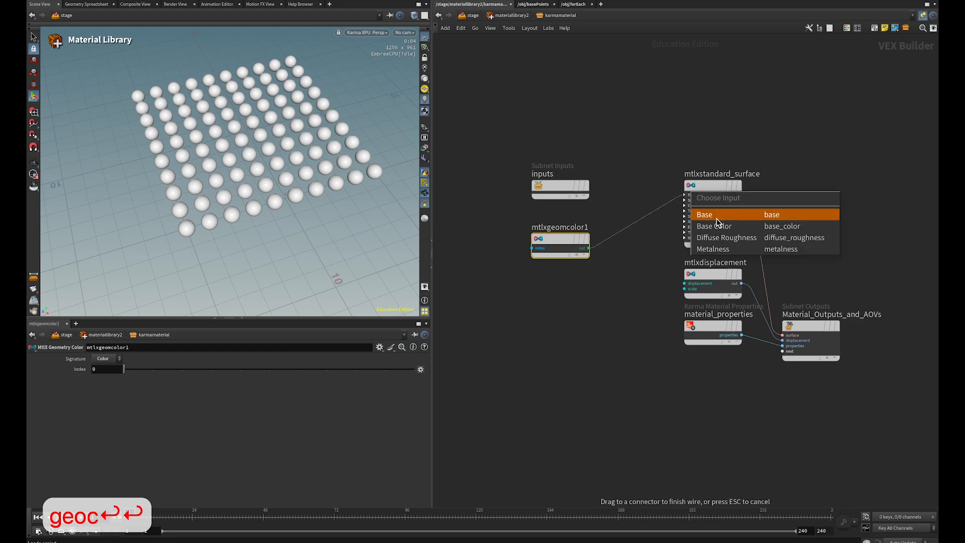
left_click(716, 224)
key("u")
key("u")
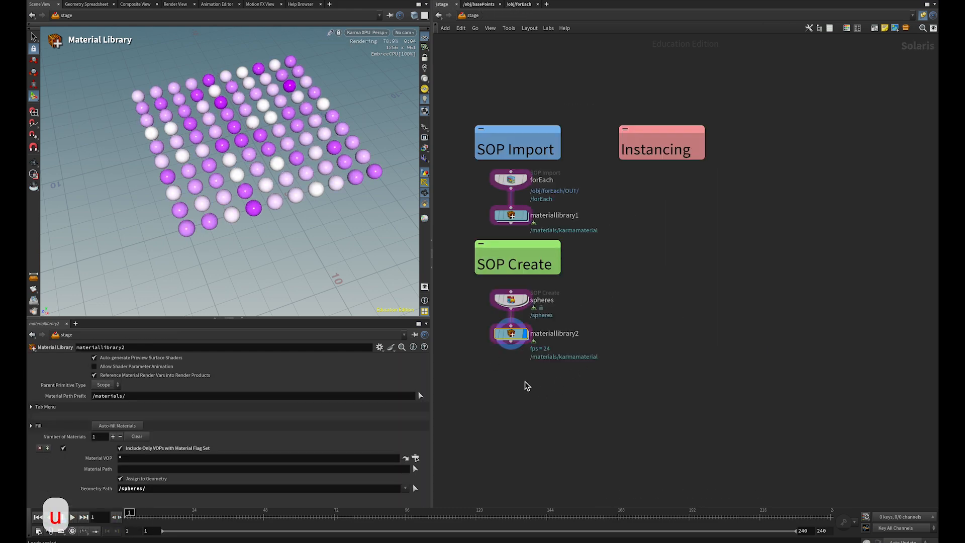
Step: Add a Sphere node below the Instancing note in the stage network
key("Tab")
type("sphe")
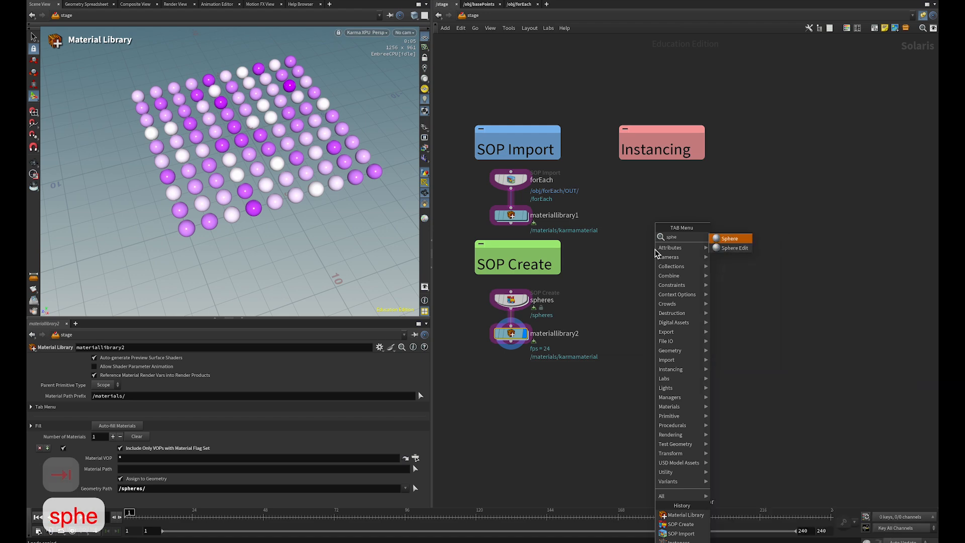
key("Return")
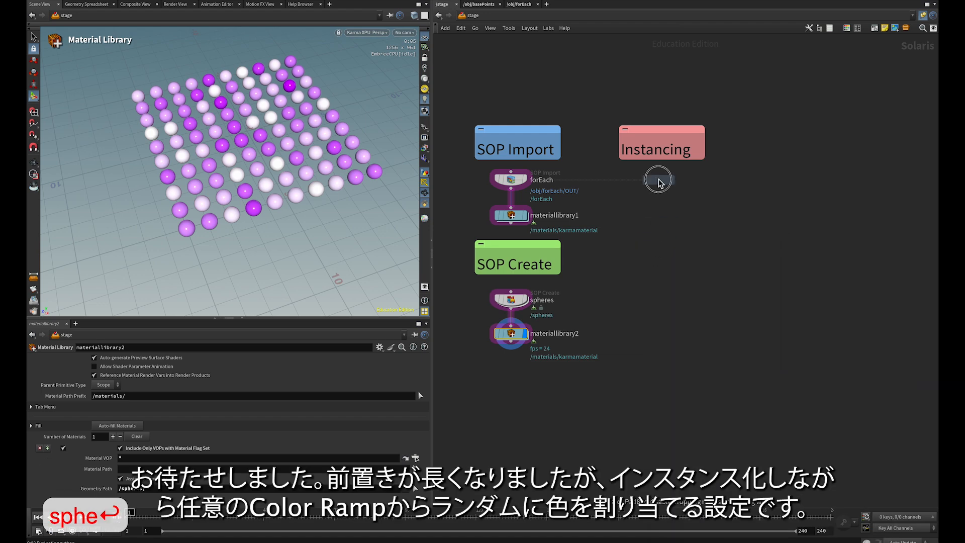
left_click(659, 181)
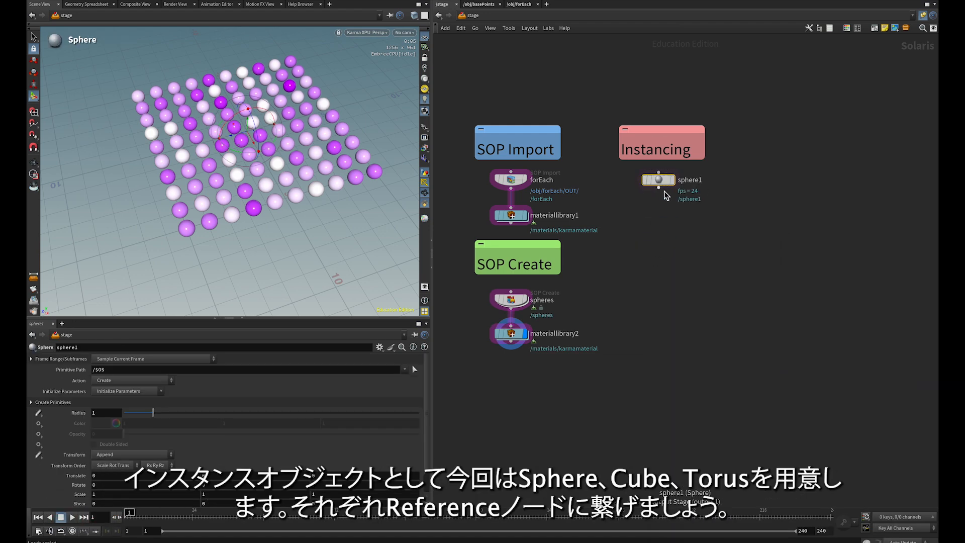
Step: Add a Reference node below sphere1, connected to its output
key("Tab")
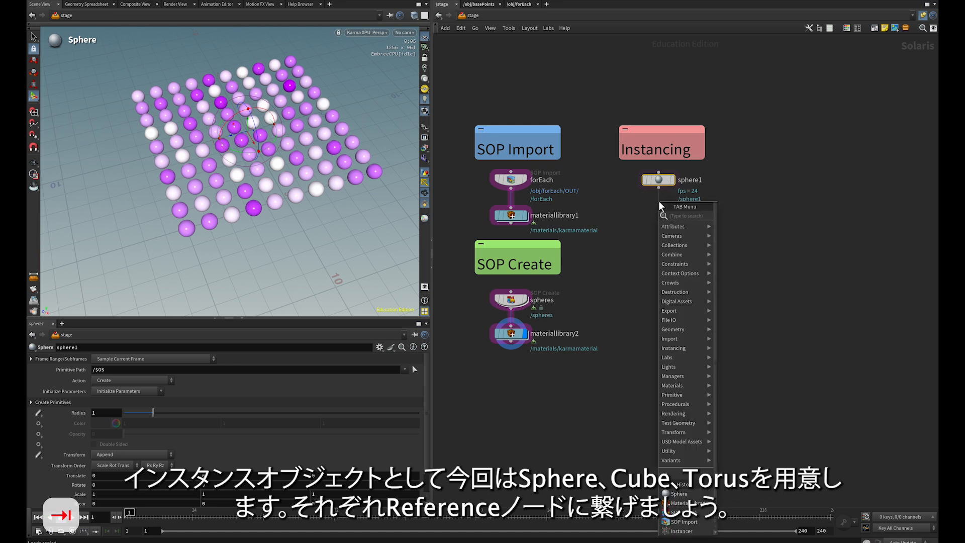
type("in")
key("BackSpace")
key("BackSpace")
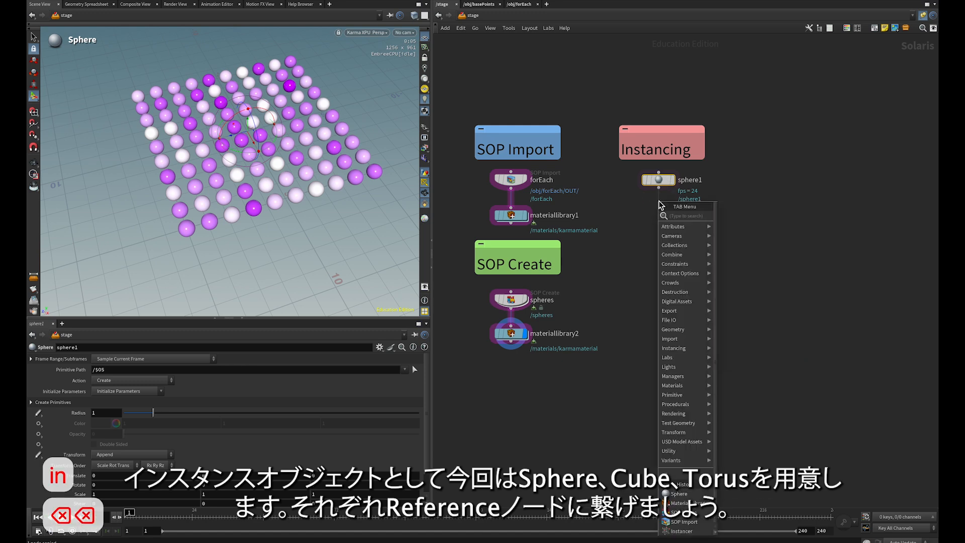
type("refe")
key("Return")
left_click(659, 215)
left_click_drag(658, 212, 658, 216)
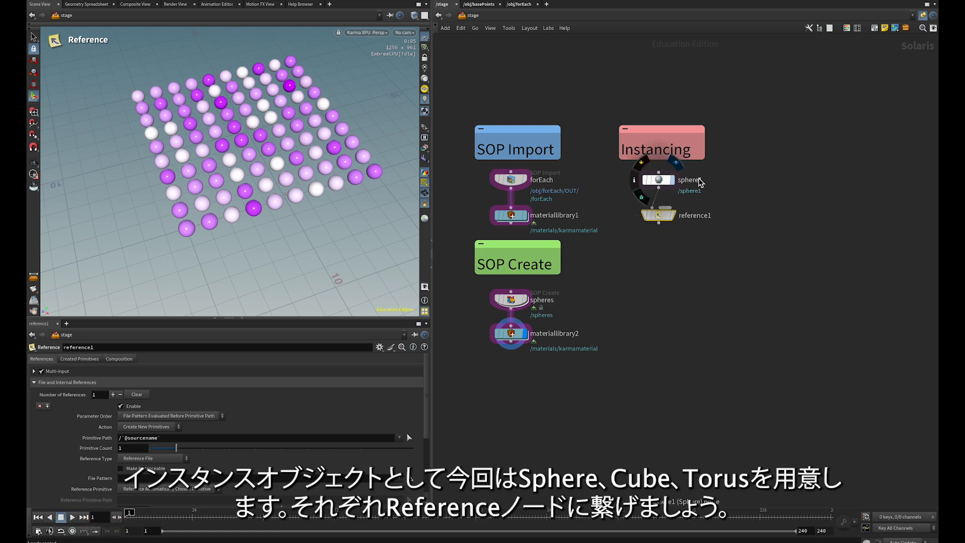
Step: Add a Box node and a Torus node in a row beside sphere1
key("Tab")
type("bo")
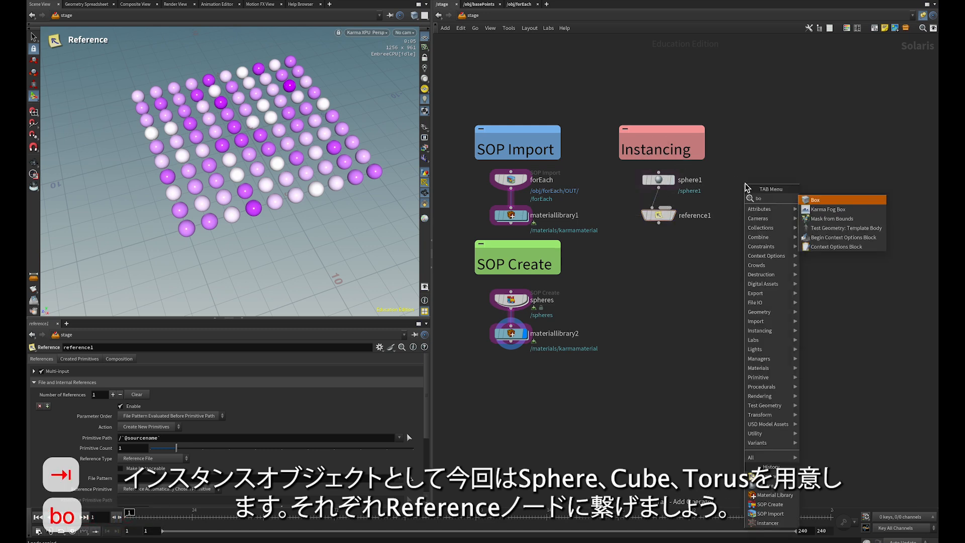
key("Return")
left_click(753, 185)
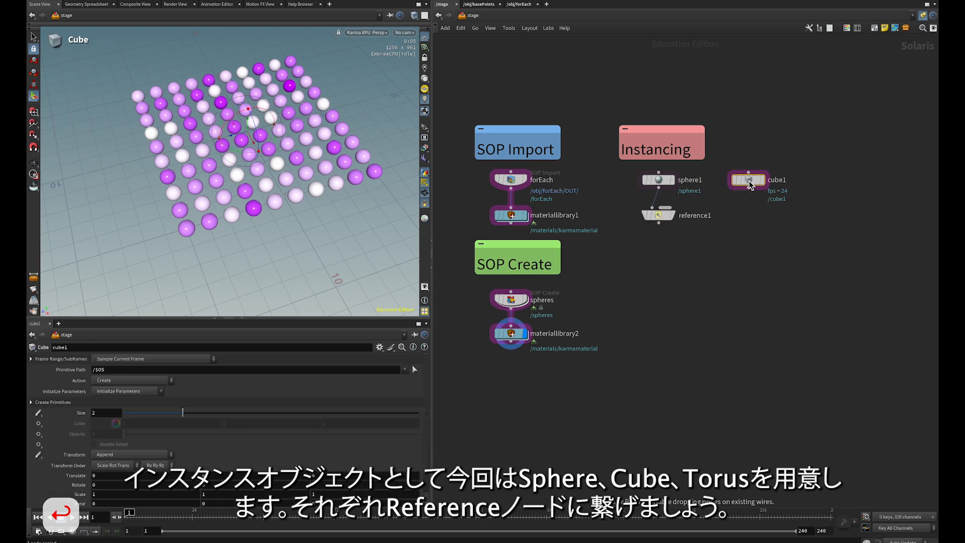
key("Tab")
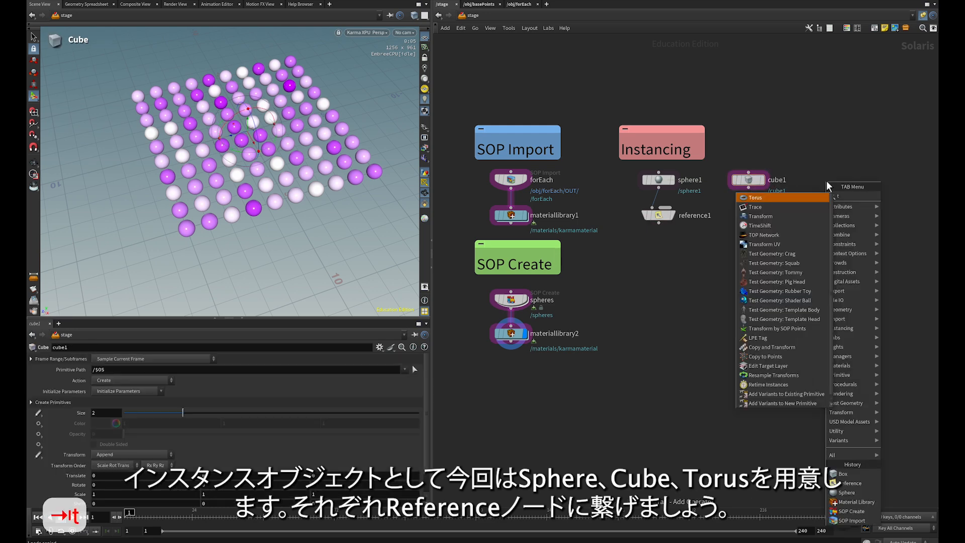
type("toru")
key("Return")
left_click(846, 179)
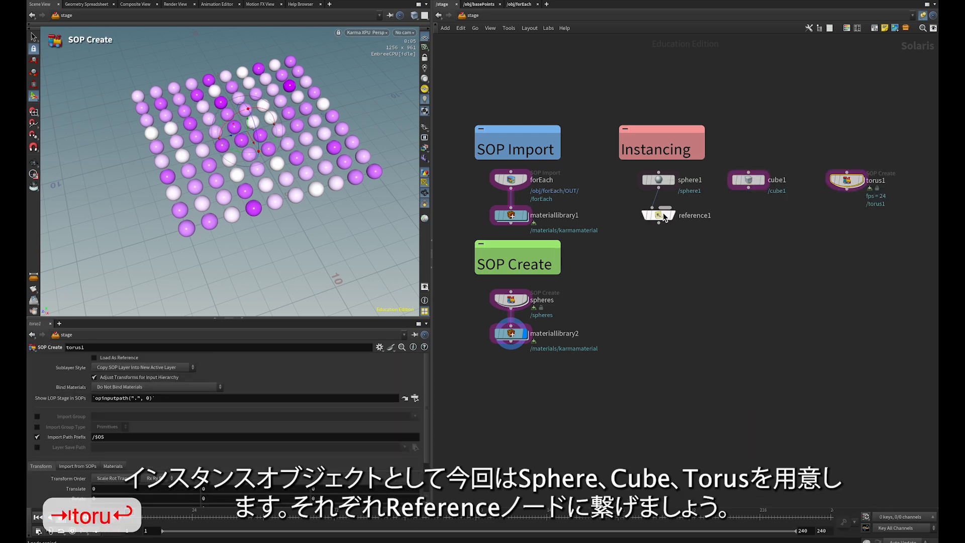
Step: Duplicate reference1 for cube1 and torus1, wire each shape into its own copy, and display reference1's result
left_click(659, 214)
left_click_drag(660, 214, 853, 220, "alt")
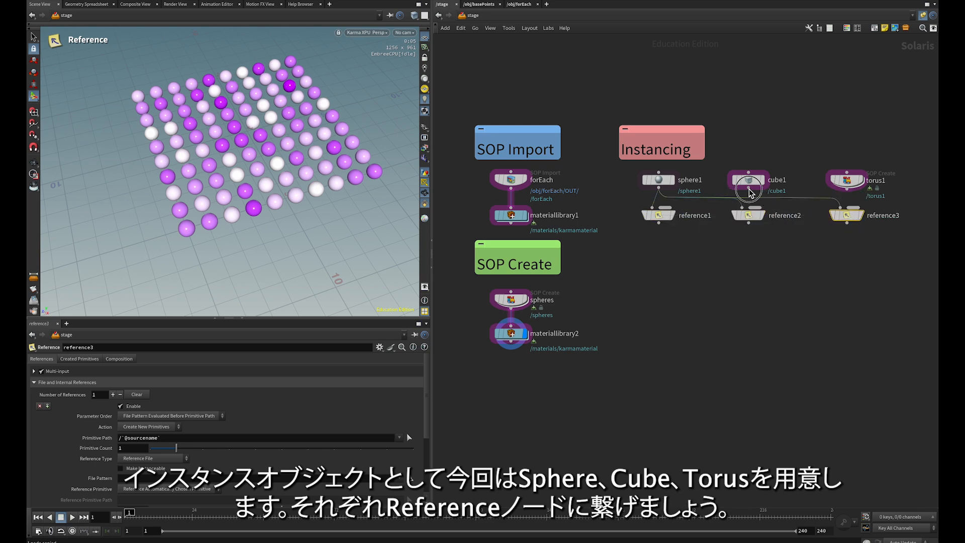
left_click_drag(748, 189, 743, 204)
left_click_drag(853, 195, 847, 207)
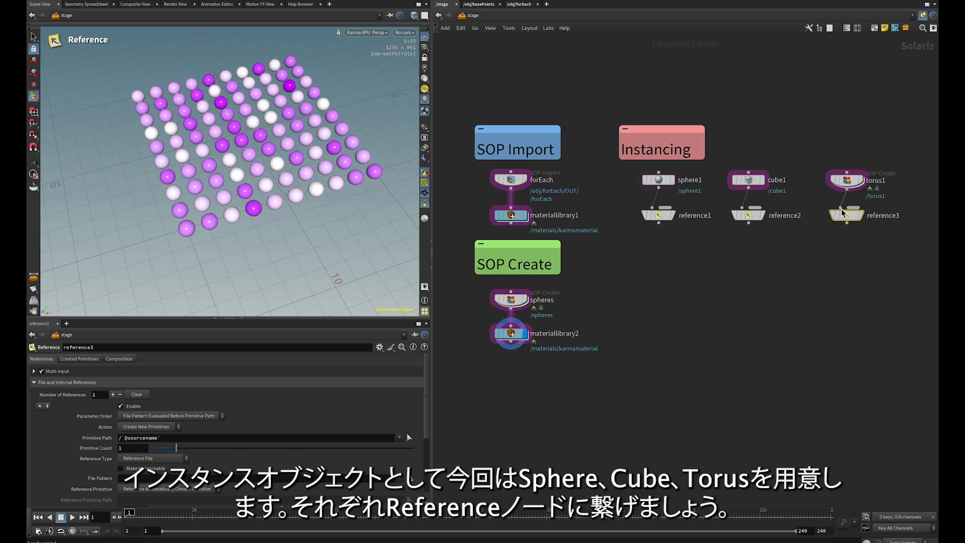
left_click(674, 216)
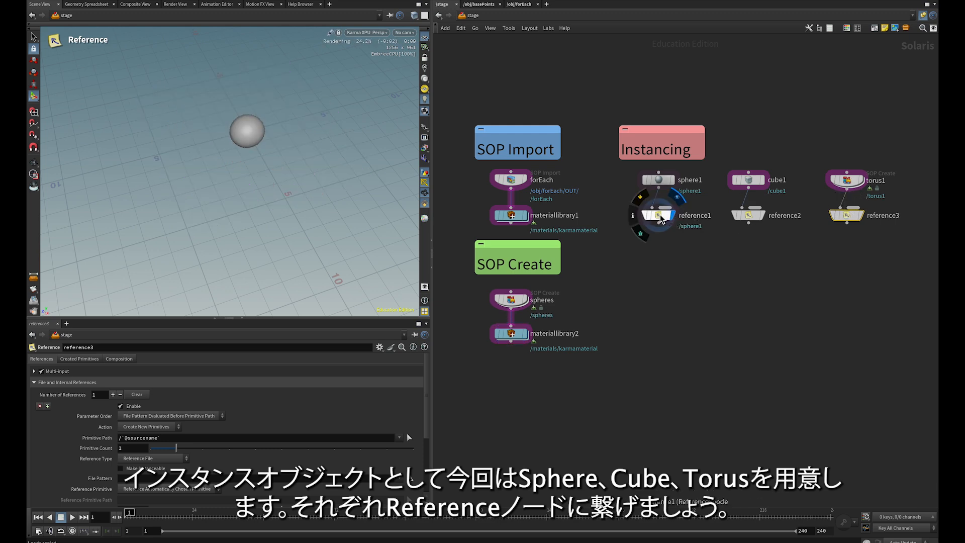
Step: Display the results of reference2 and reference3 in turn, and set sphere1's radius to 0.5
left_click(764, 217)
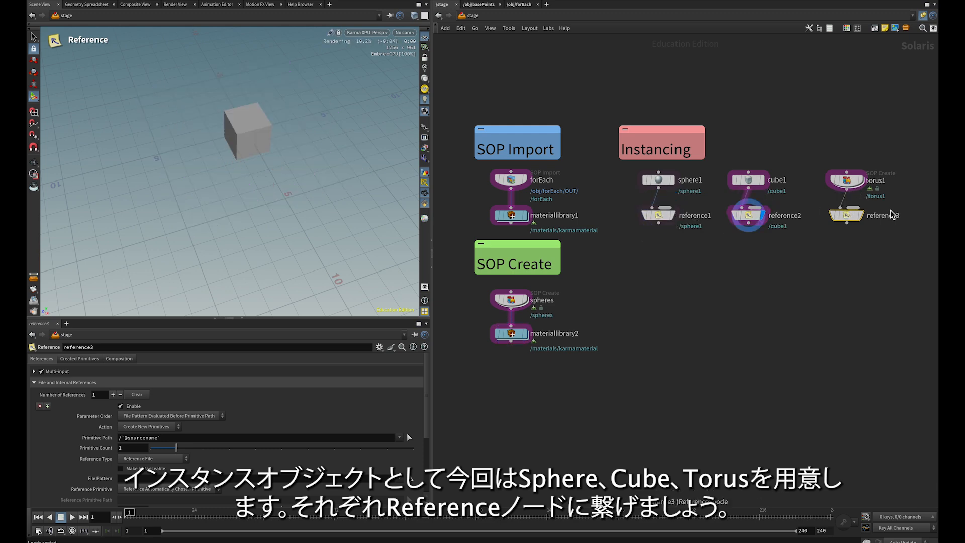
left_click(861, 216)
left_click(660, 181)
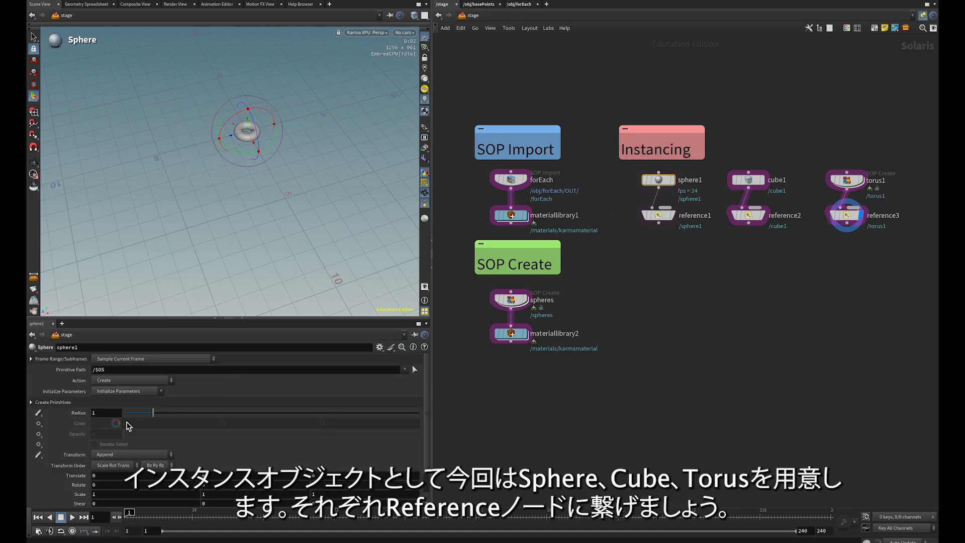
left_click(111, 416)
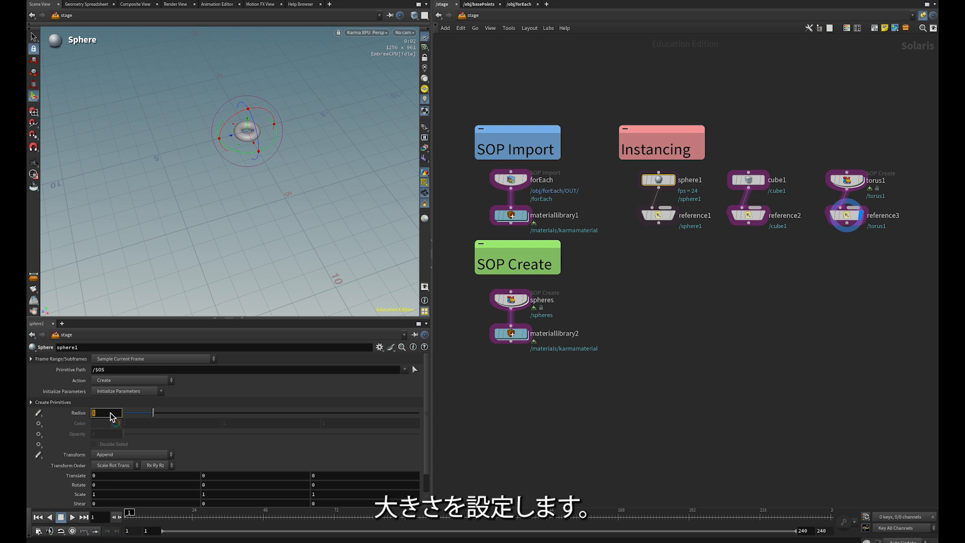
type("0.5")
key("Return")
Step: Set cube1's size to 0.5
left_click(748, 179)
left_click(111, 413)
type("1")
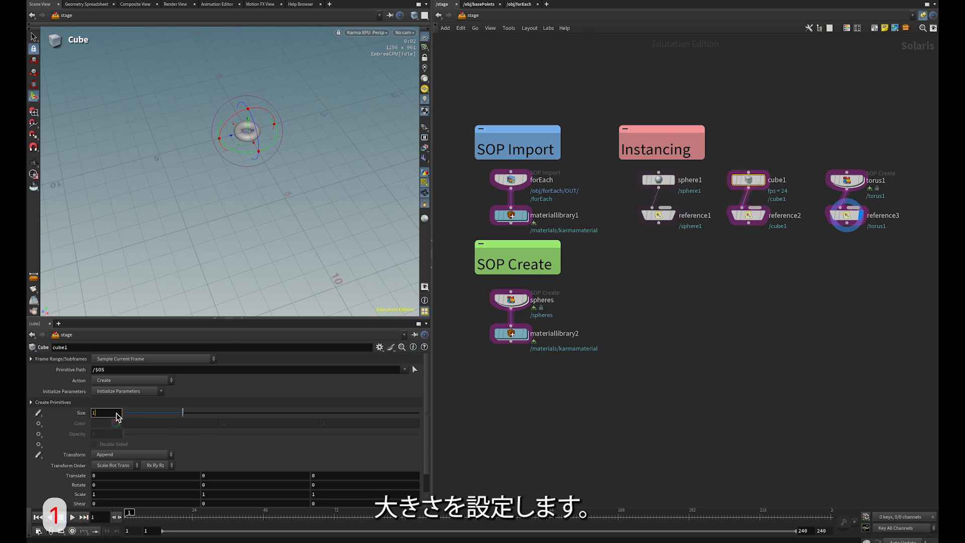
key("BackSpace")
type("0.5")
key("Return")
Step: Set the uniform scale of torus1 to 0.5 in its transform parameters
left_click(847, 180)
scroll(220, 446, "down", 3)
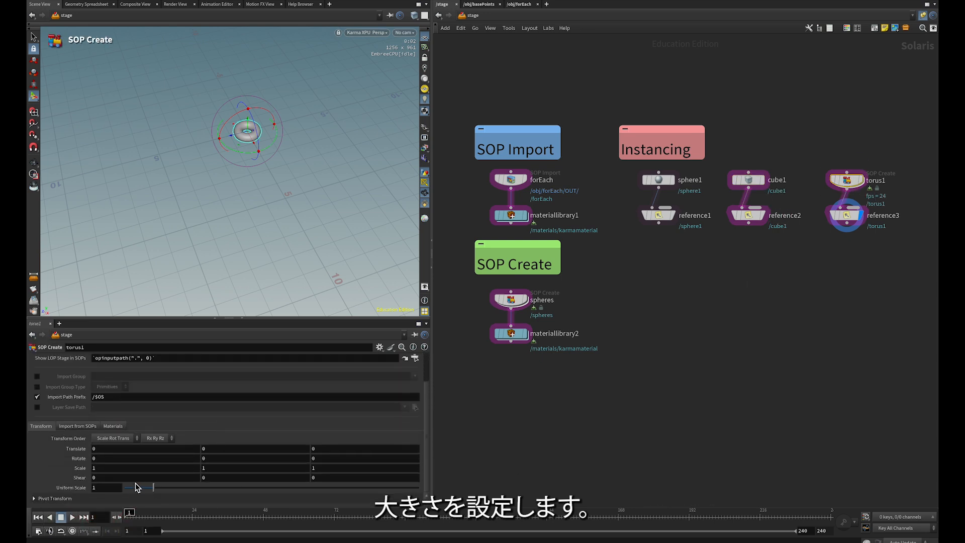
type("0.5")
key("Return")
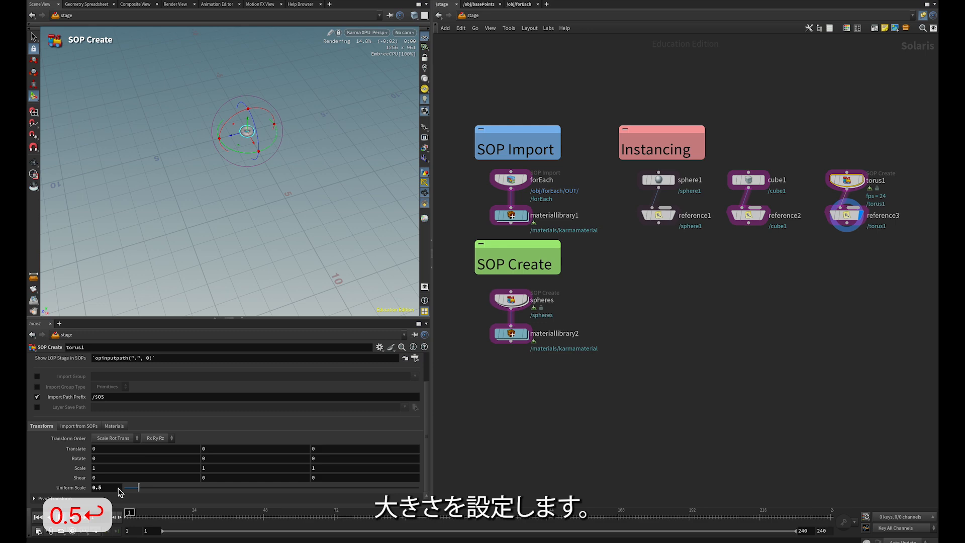
Step: Display reference1 and add an Instancer node below it, connected to its output
left_click(658, 224)
key("Tab")
type("ins")
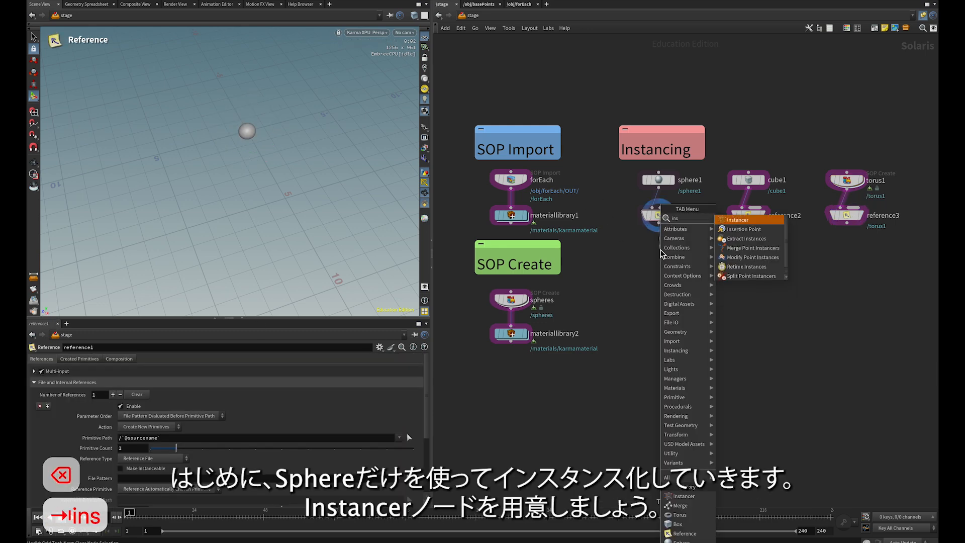
key("Return")
left_click(659, 271)
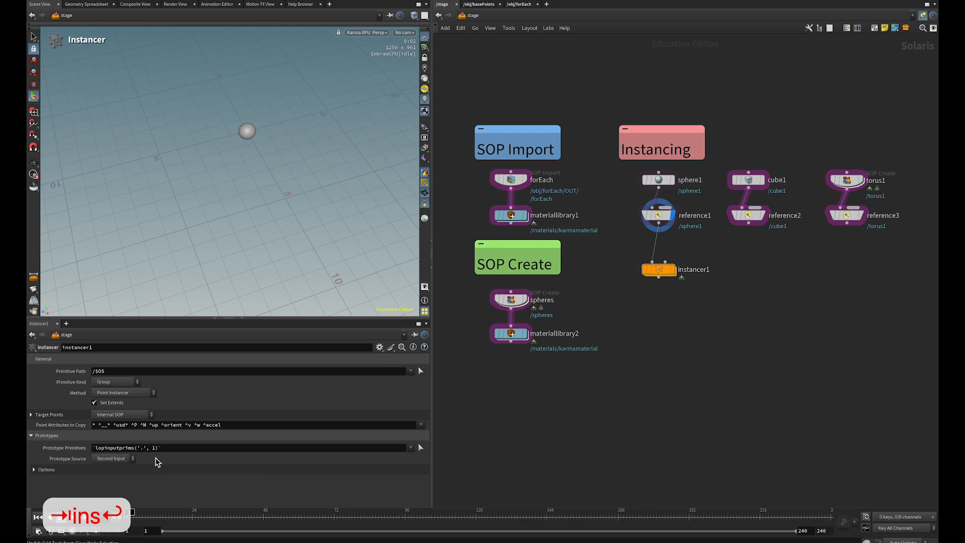
Step: Set instancer1's target points to External SOP and display the node
left_click(126, 415)
left_click(134, 435)
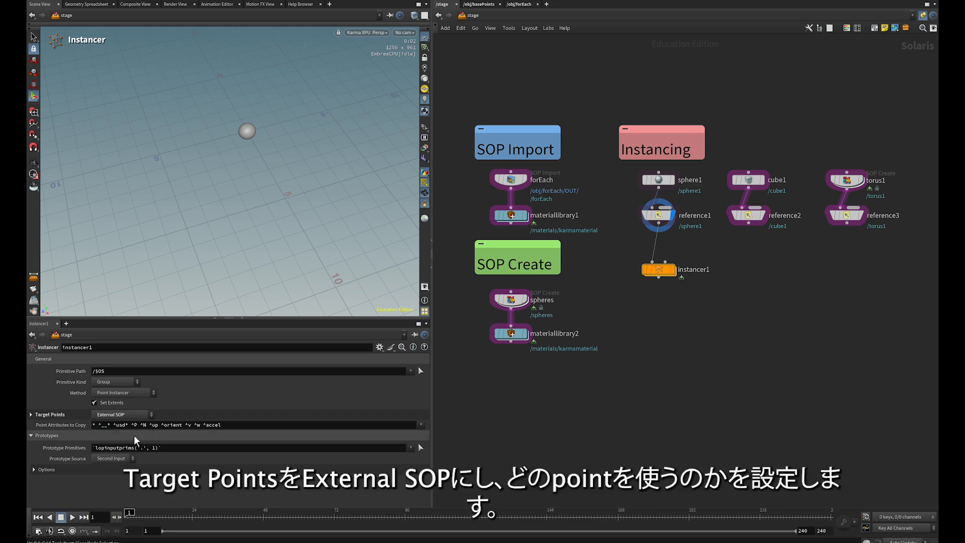
left_click(672, 270)
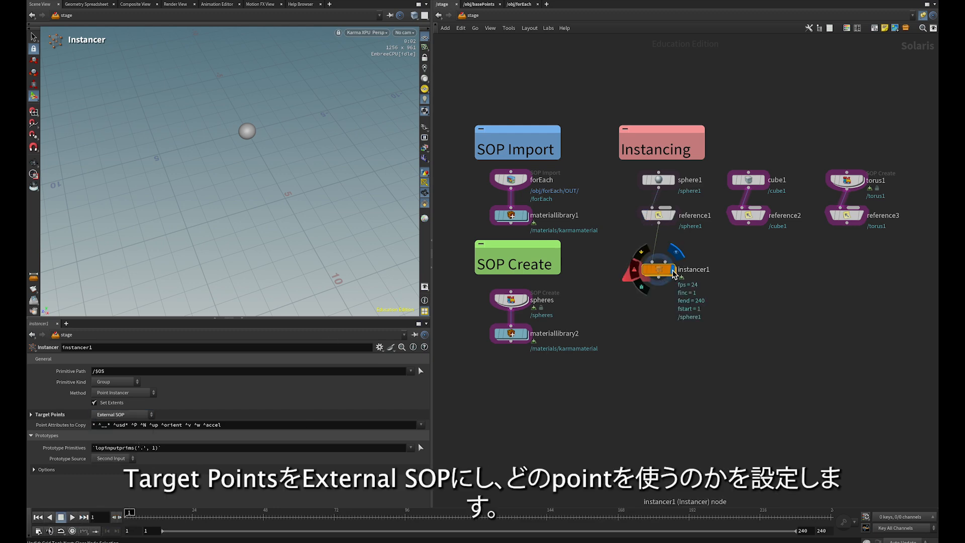
Step: Set the SOP path of instancer1's target points to /obj/basePoints/OUT/
left_click(33, 414)
left_click(107, 438)
type("/o")
key("Tab")
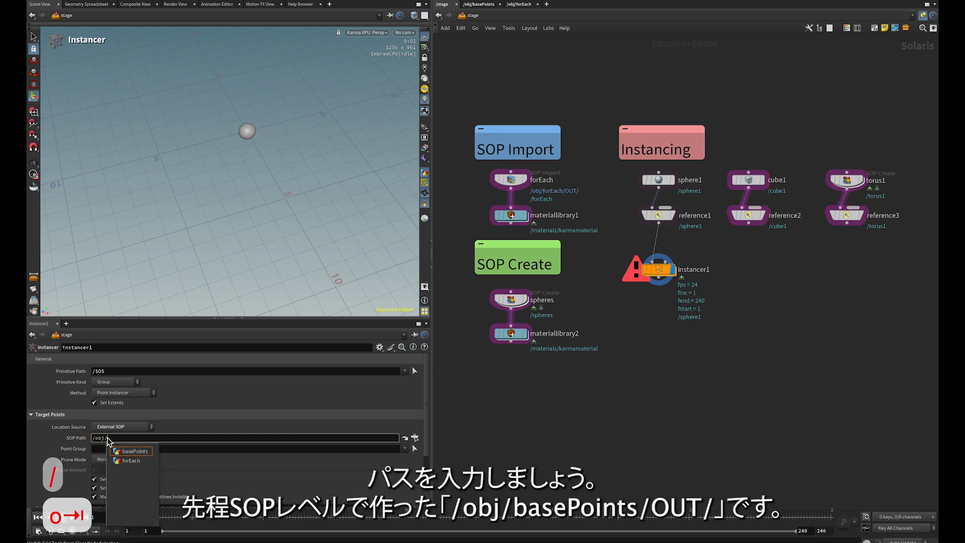
key("Tab")
key("Tab")
key("Return")
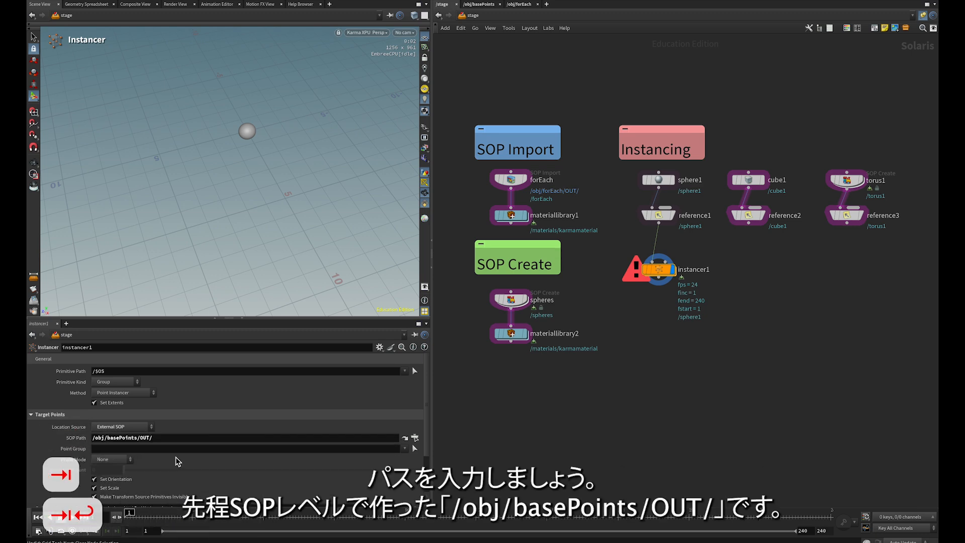
Step: Set the Prototype Index of instancer1 to Index Attribute in its prototype options
scroll(174, 457, "down", 3)
left_click(45, 499)
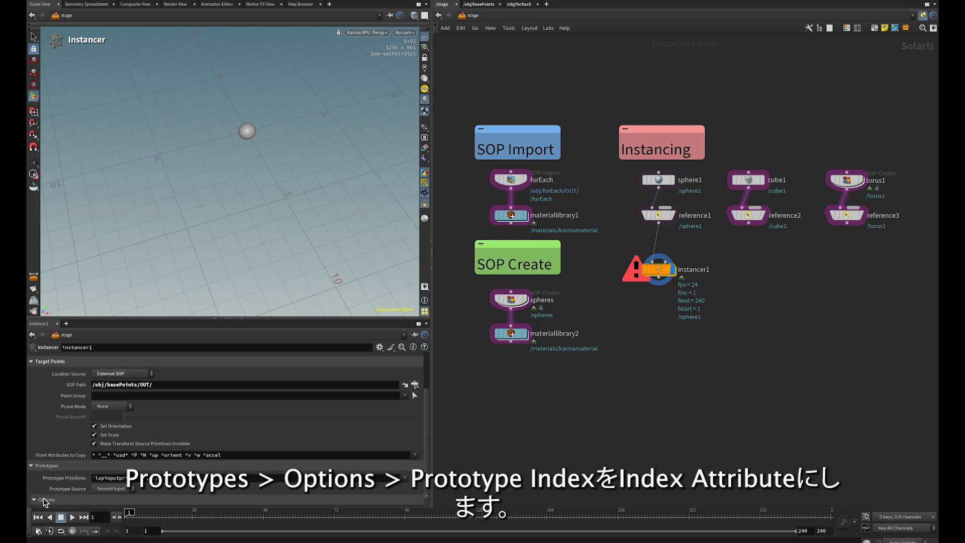
scroll(104, 503, "down", 3)
left_click(116, 493)
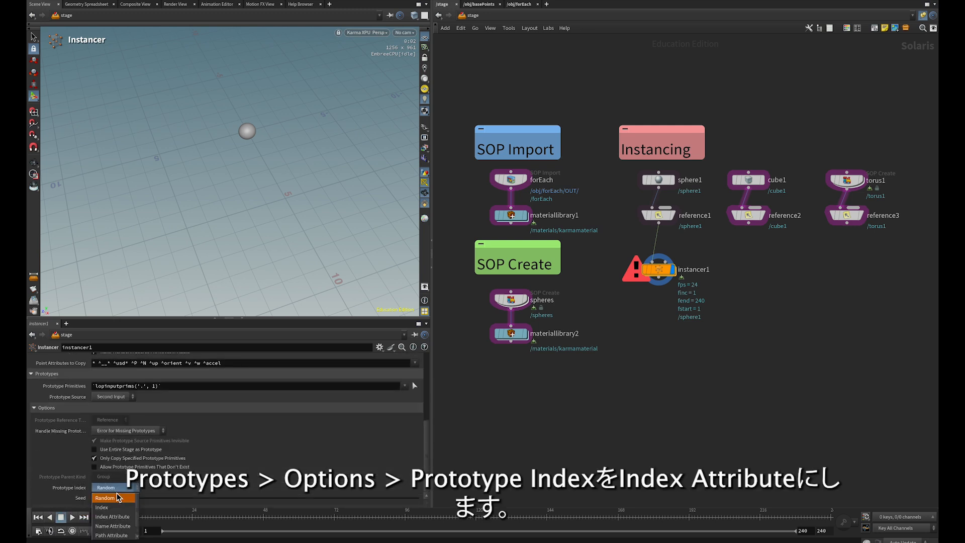
left_click(123, 522)
scroll(179, 480, "down", 1)
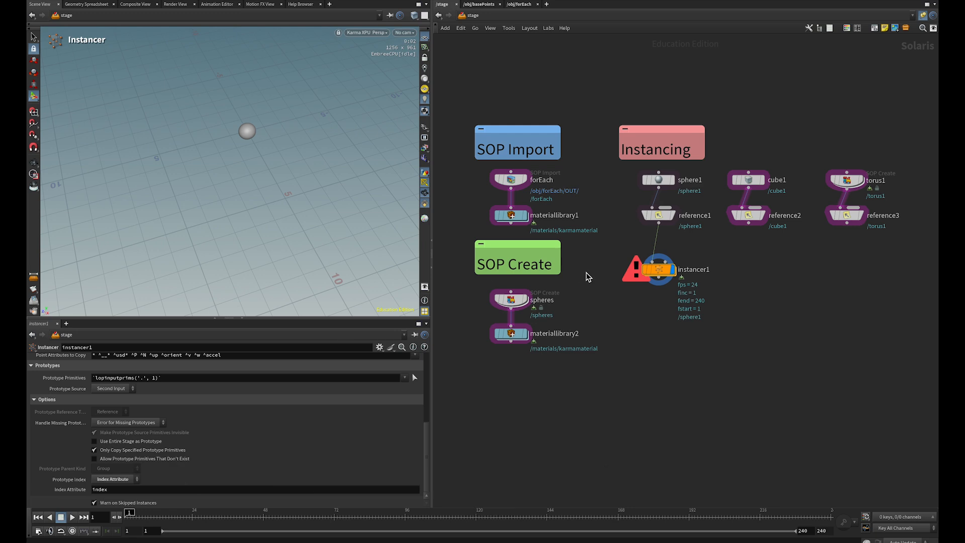
Step: Rewire reference1's output into the second input of instancer1, cutting the wire to the first input
scroll(378, 439, "up", 5)
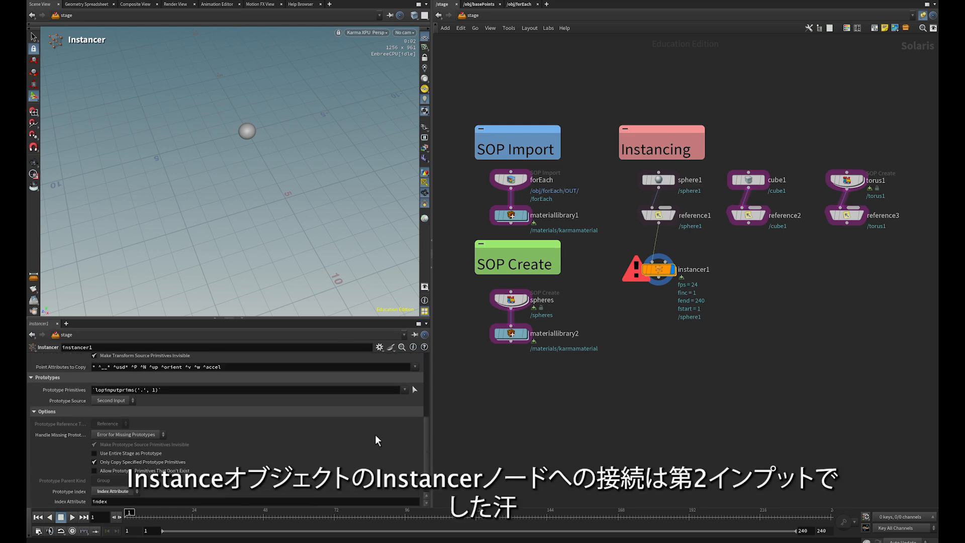
left_click_drag(659, 222, 662, 261)
key("y")
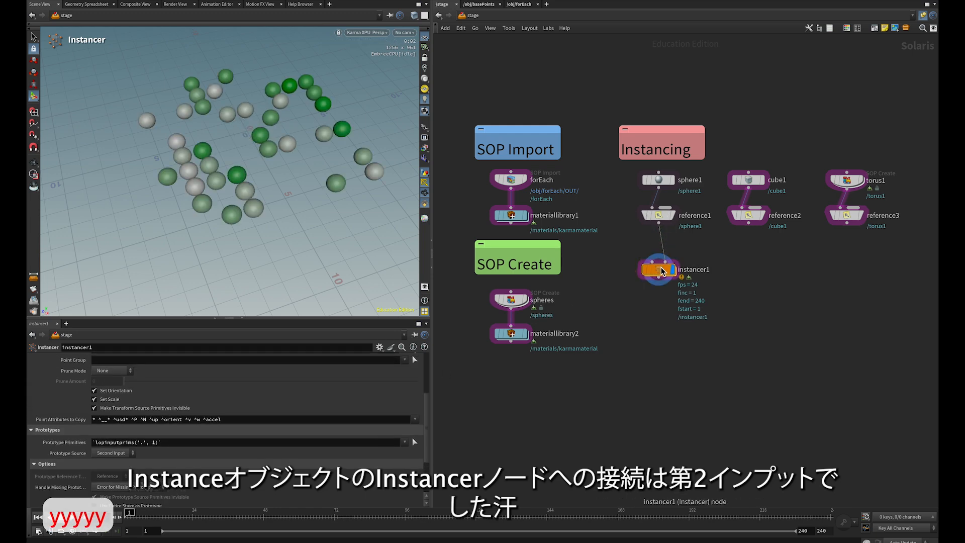
scroll(362, 402, "down", 3)
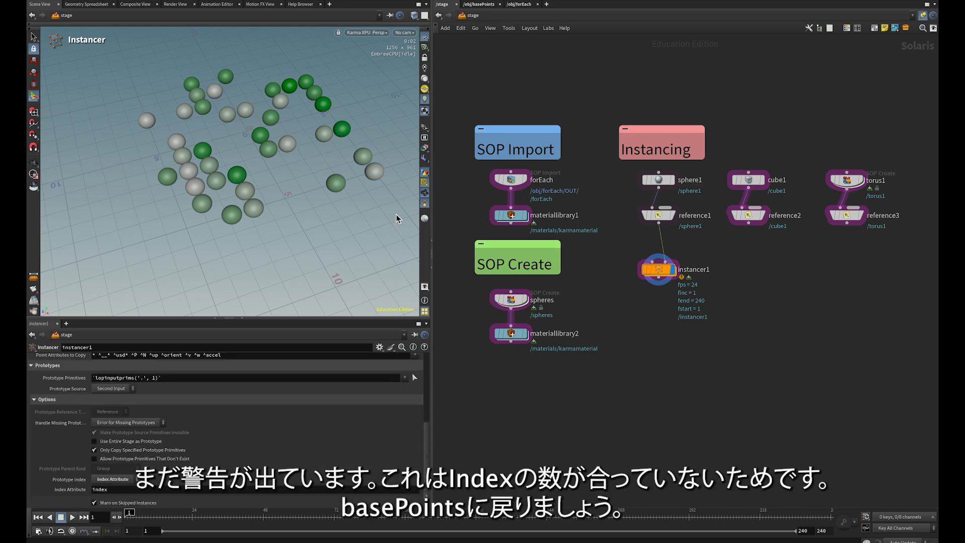
Step: Set the Max Value of attribrandomize2 to 0 in the basePoints network
left_click(493, 4)
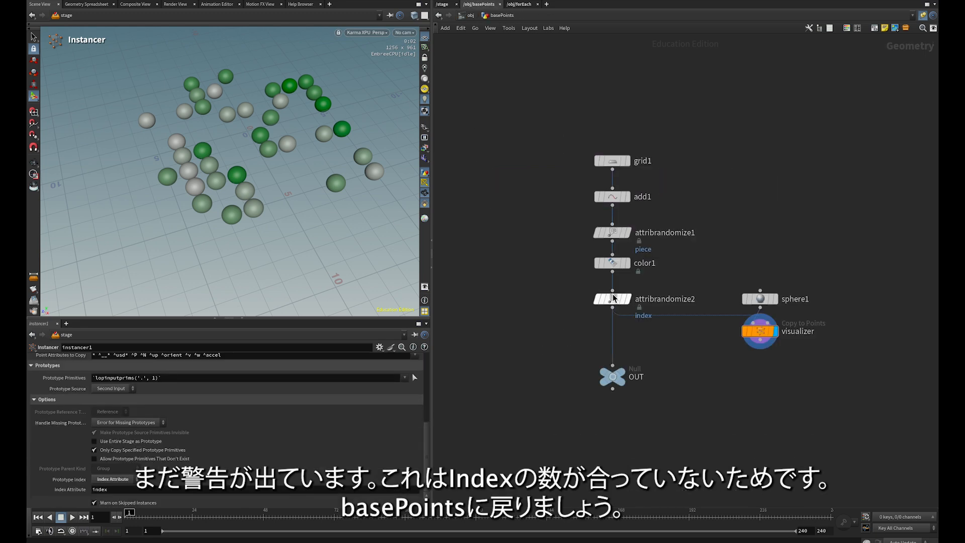
left_click(613, 299)
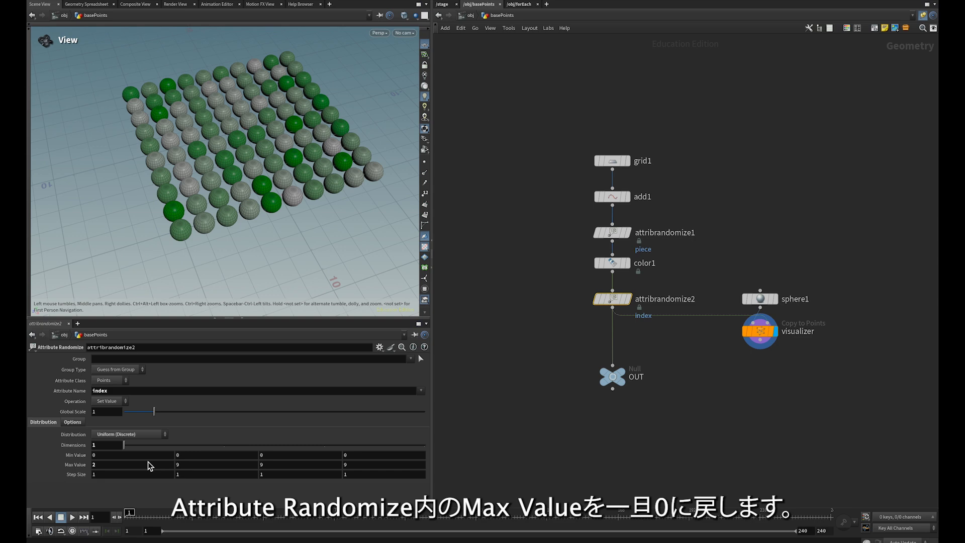
left_click(132, 465)
type("0")
key("Return")
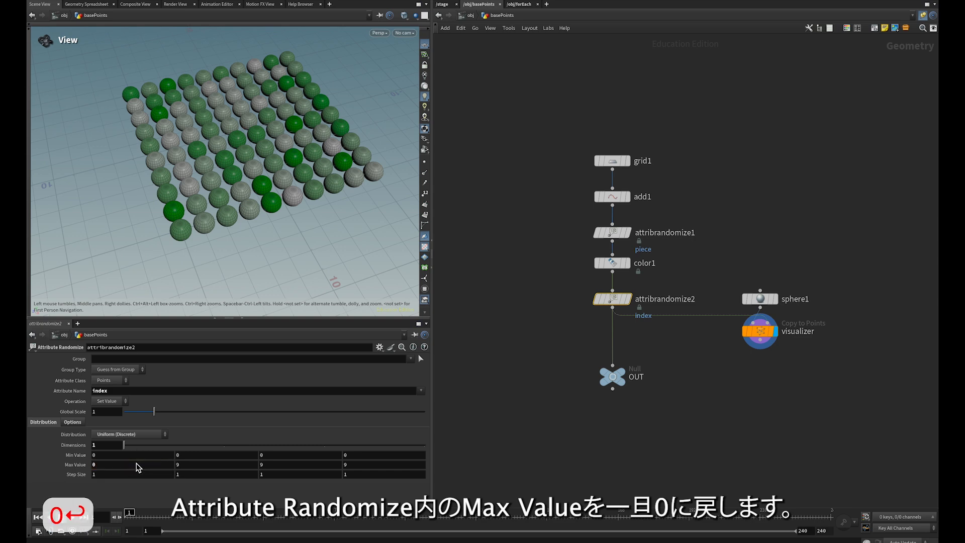
Step: Display the OUT null in basePoints and return to the stage network to view instancer1's result
left_click(622, 372)
left_click(616, 378)
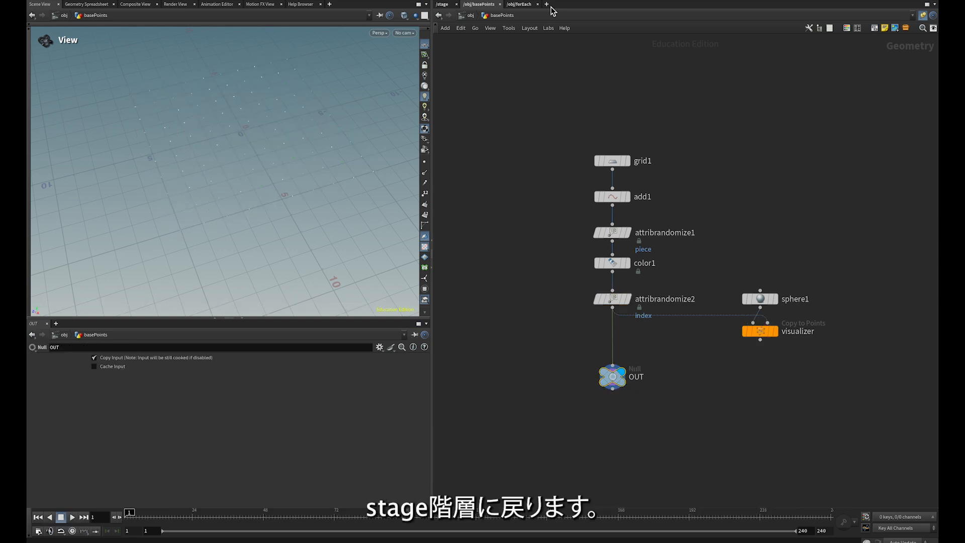
left_click(443, 5)
left_click(659, 270)
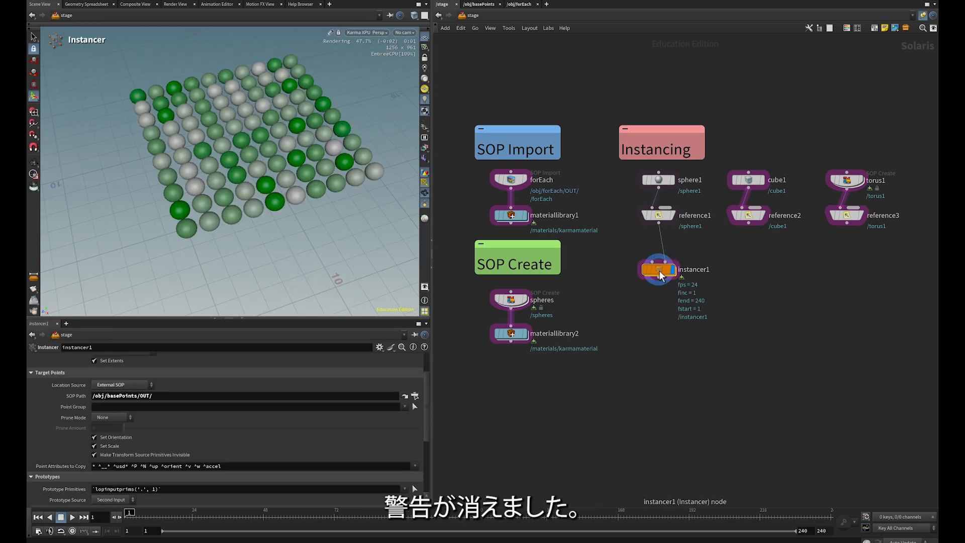
Step: Keep the scene view pinned on instancer1 and set attribrandomize2's Max Value to 4 in basePoints
left_click(477, 5)
left_click(613, 299)
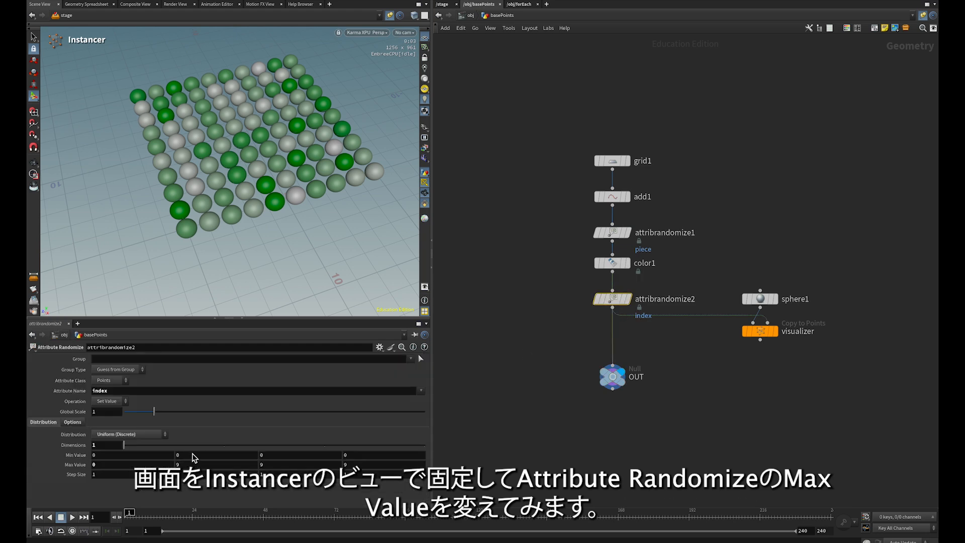
left_click(129, 467)
type("4")
key("Return")
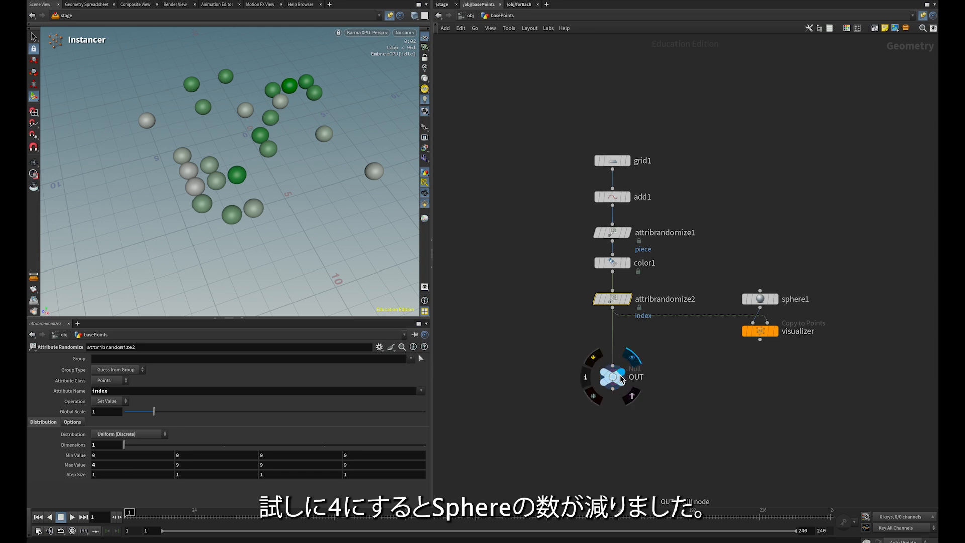
Step: Unpin the scene view and select the OUT null to show its points
left_click(388, 15)
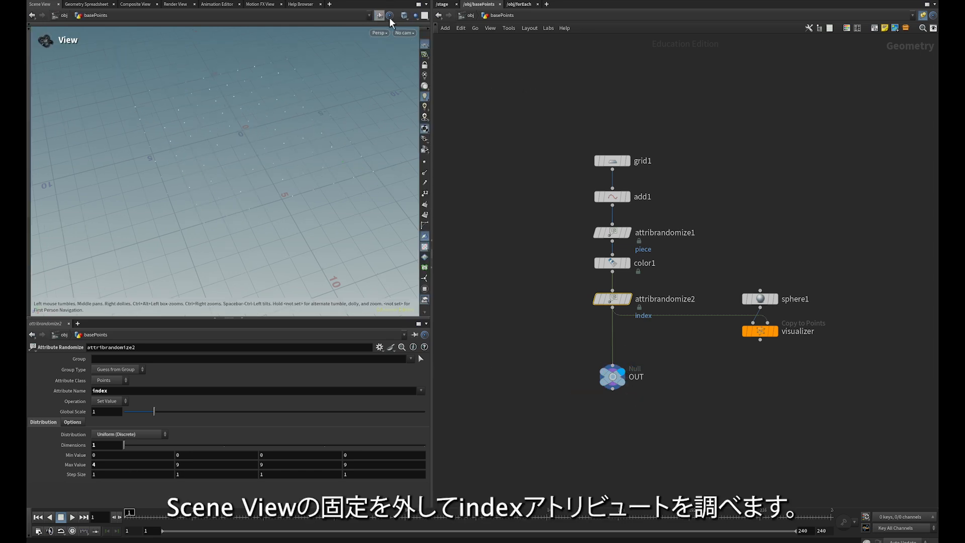
left_click(612, 377)
left_click_drag(248, 98, 246, 136)
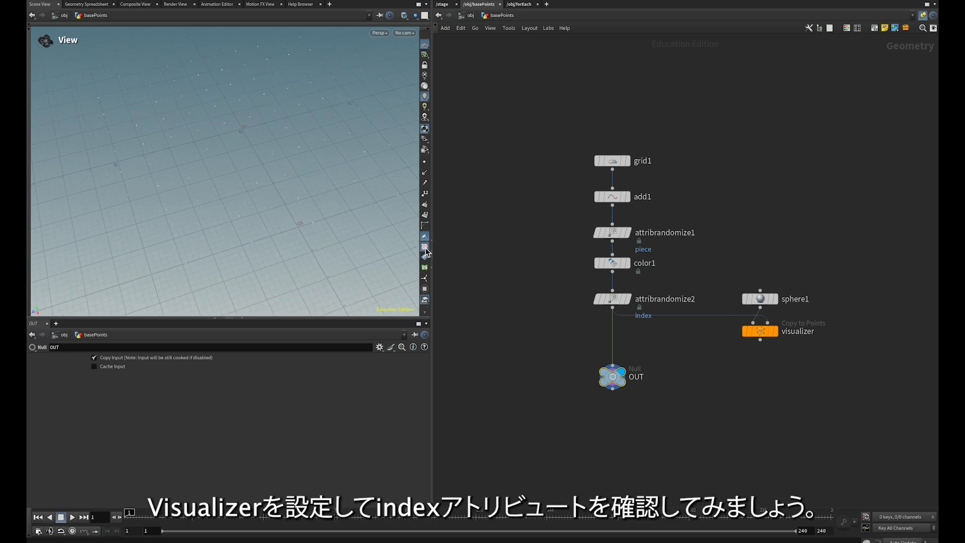
Step: Add a Tag visualizer to the scene-level visualizers
scroll(427, 252, "down", 3)
left_click(425, 270)
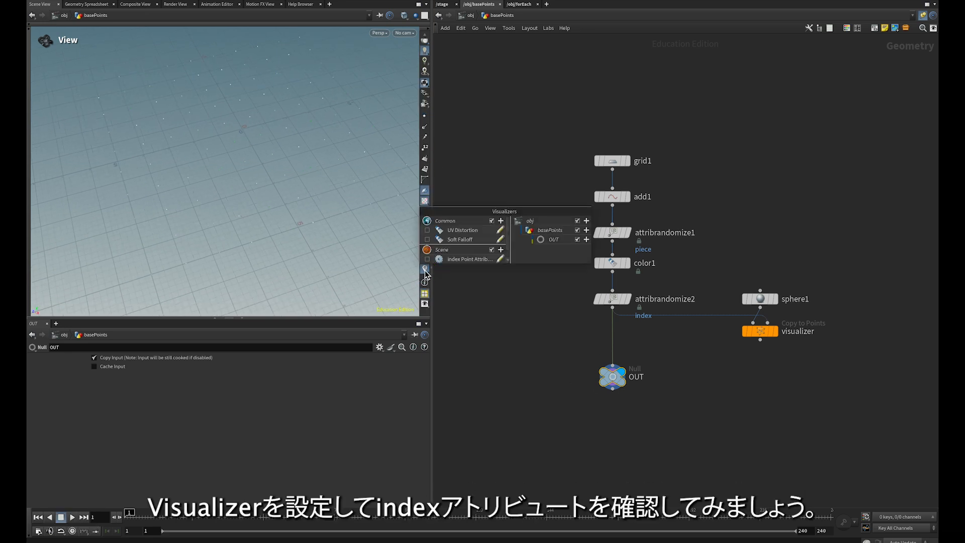
left_click(501, 250)
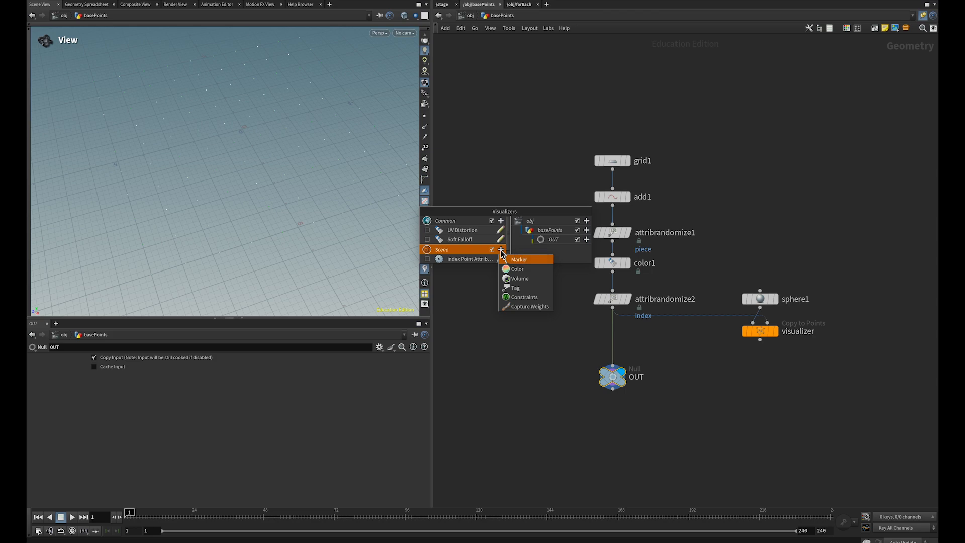
left_click(538, 289)
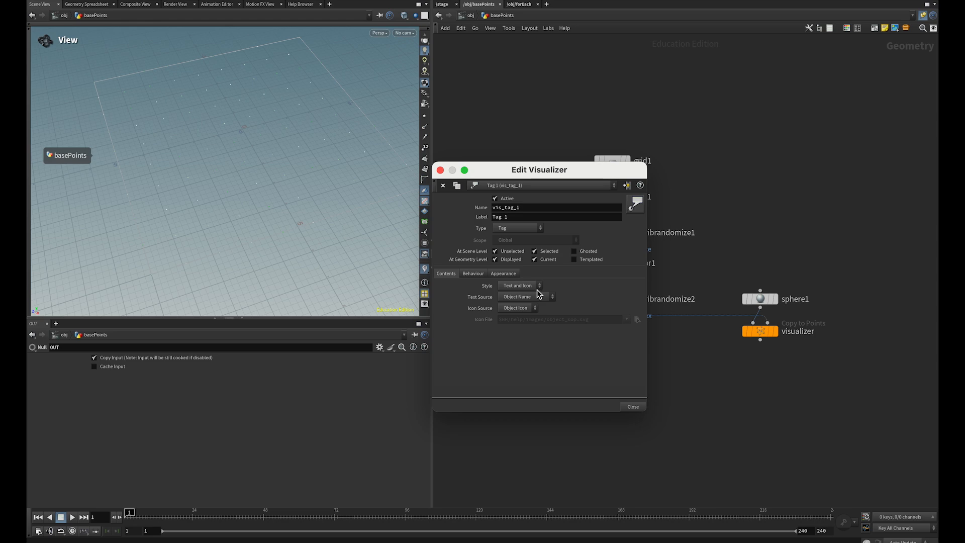
Step: Change the new visualizer's type to Marker and set its attribute to index
left_click(517, 228)
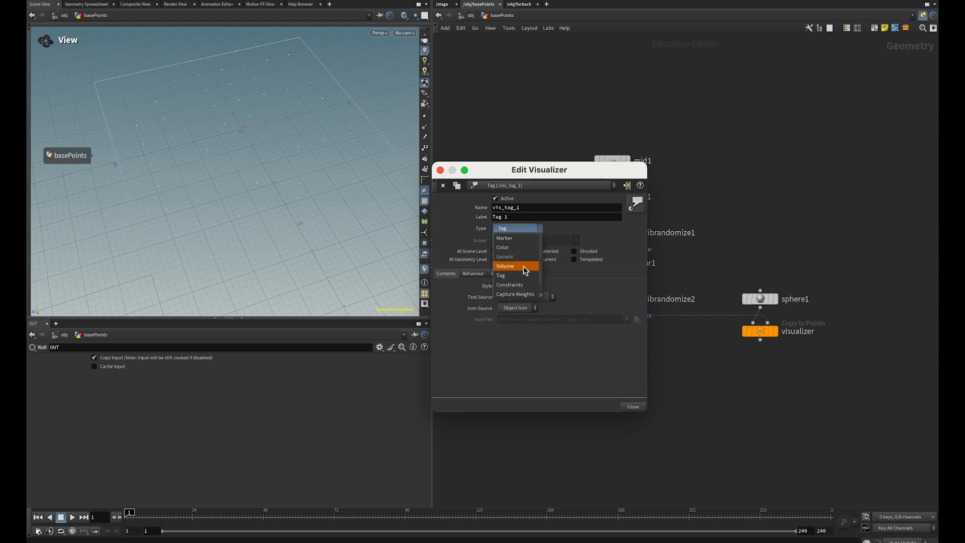
left_click(523, 238)
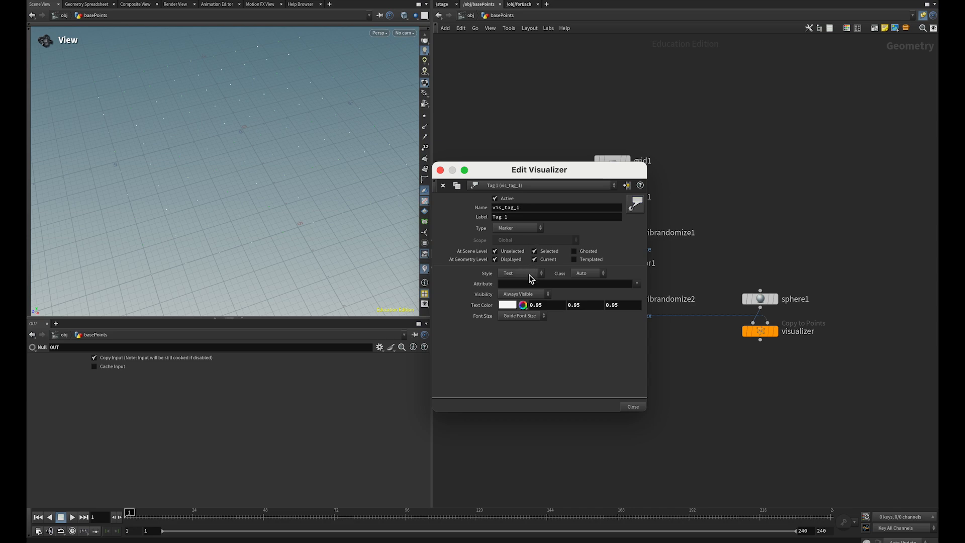
left_click(576, 286)
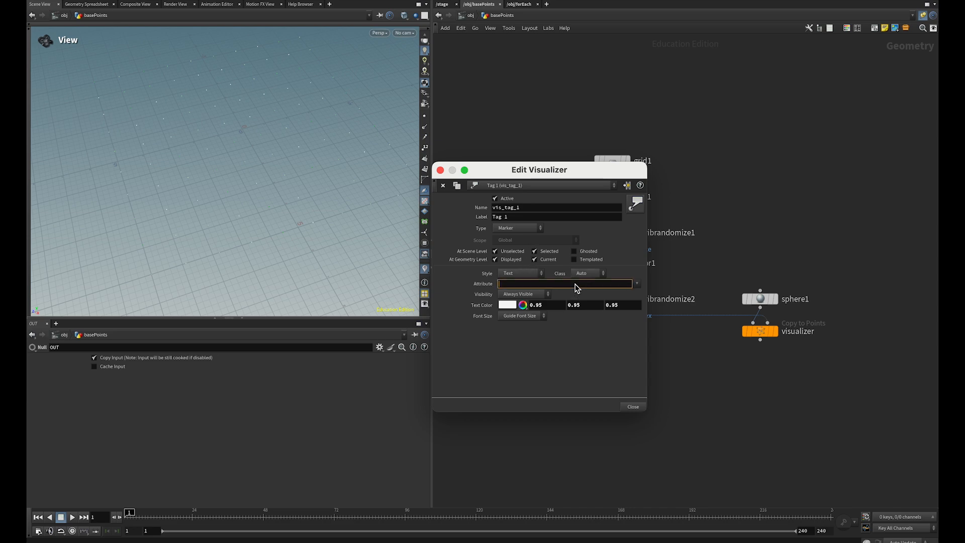
type("index")
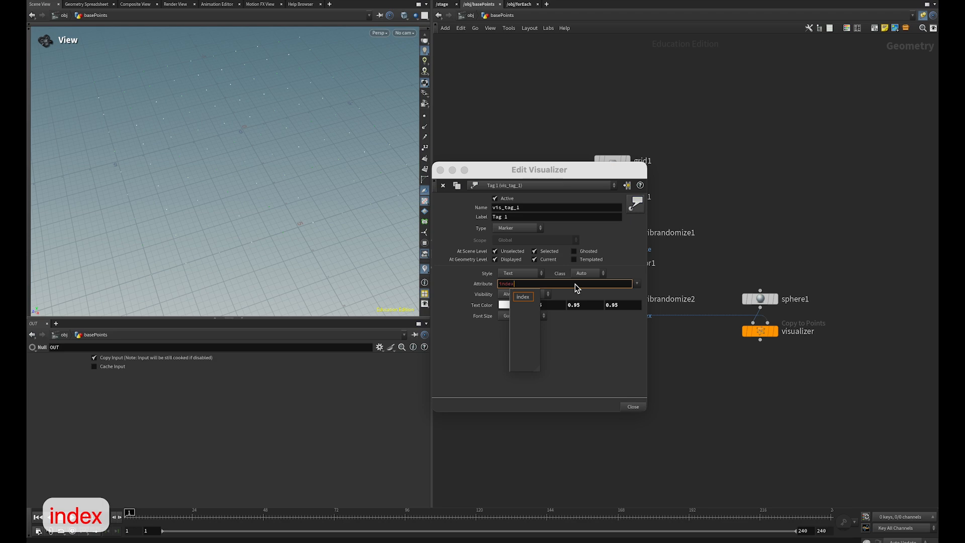
left_click(524, 298)
key("Return")
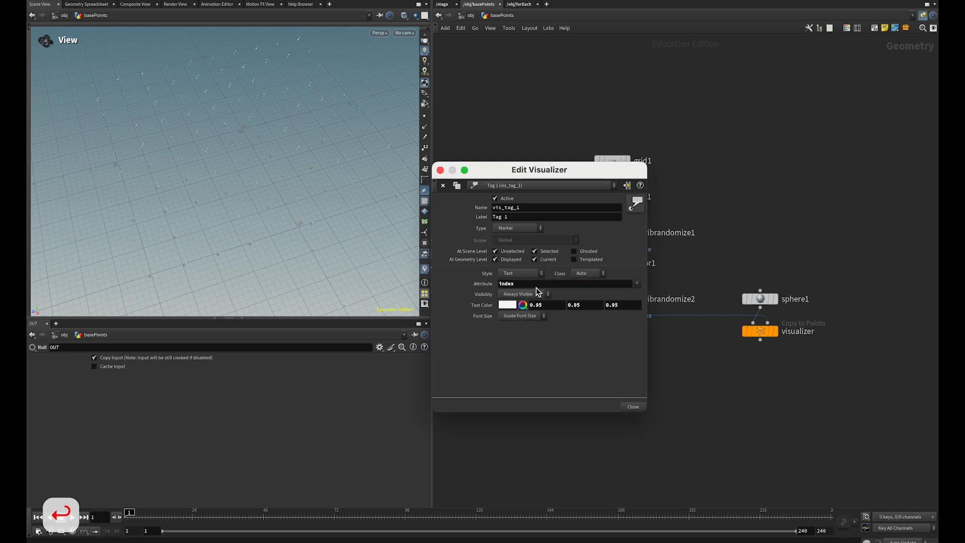
Step: Set the Tag visualizer's text color to black (0, 0, 0)
left_click(512, 307)
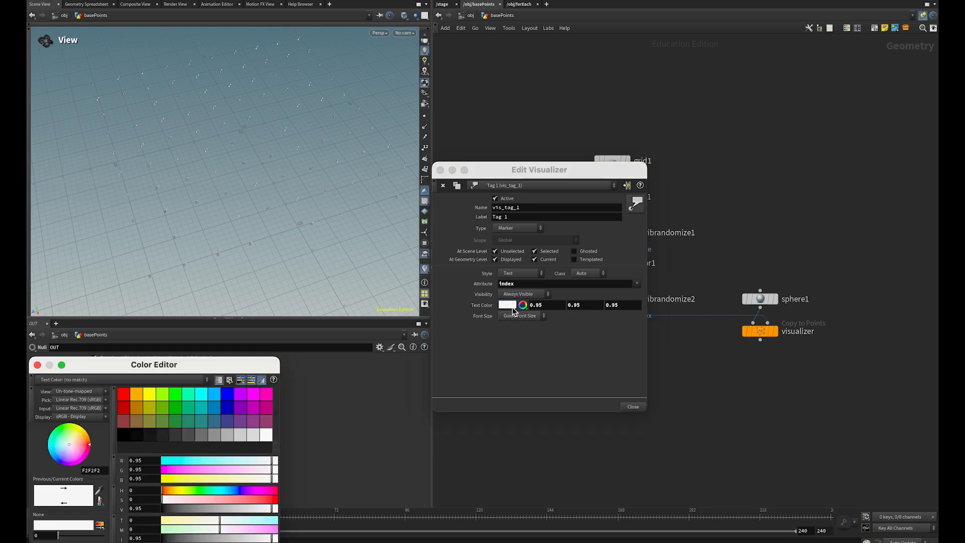
left_click(126, 435)
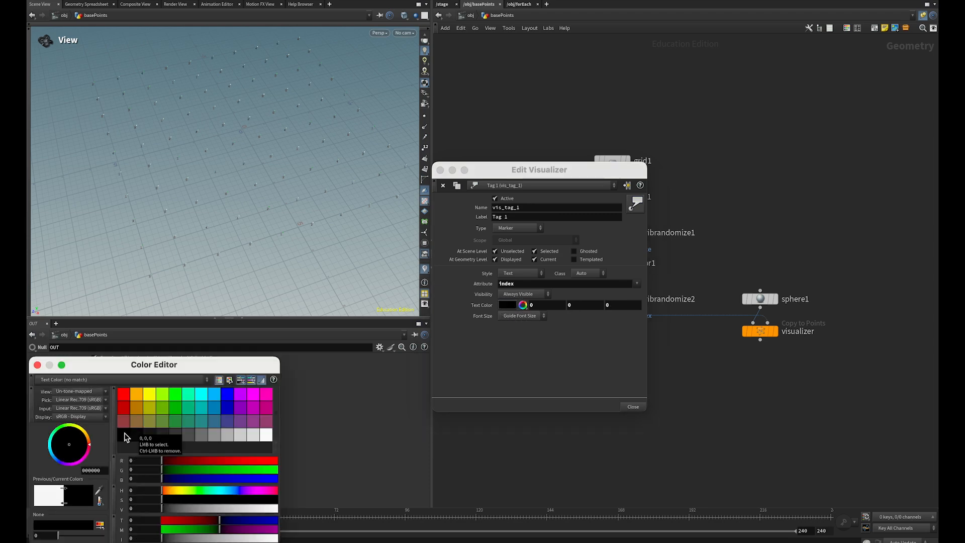
left_click(38, 365)
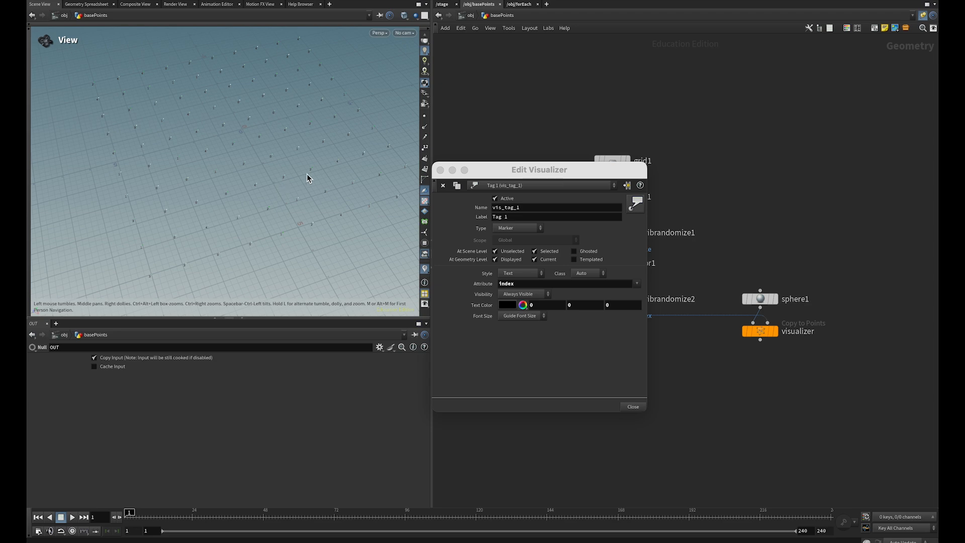
Step: Set both the name and the label of the marker visualizer to index and finish editing it
left_click(504, 208)
type("index")
key("Tab")
type("index")
key("Return")
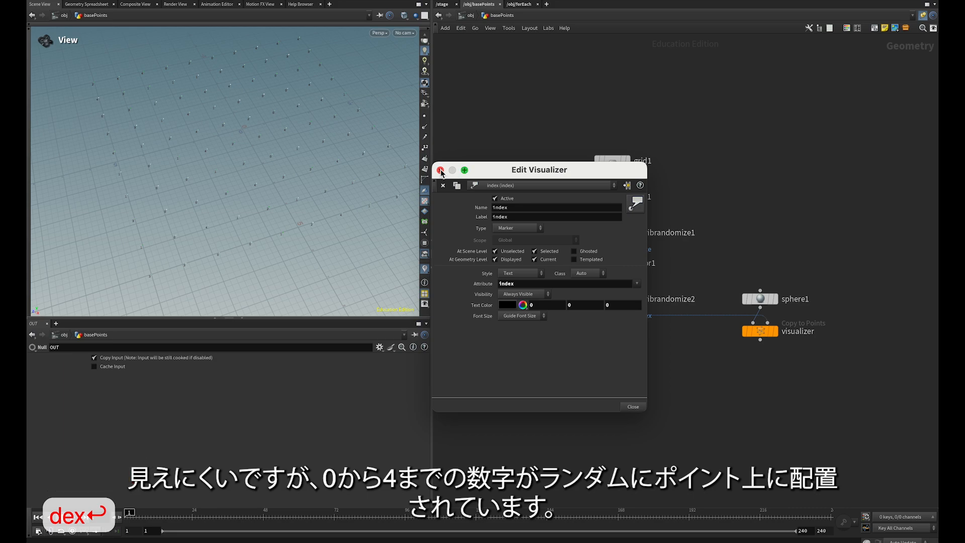
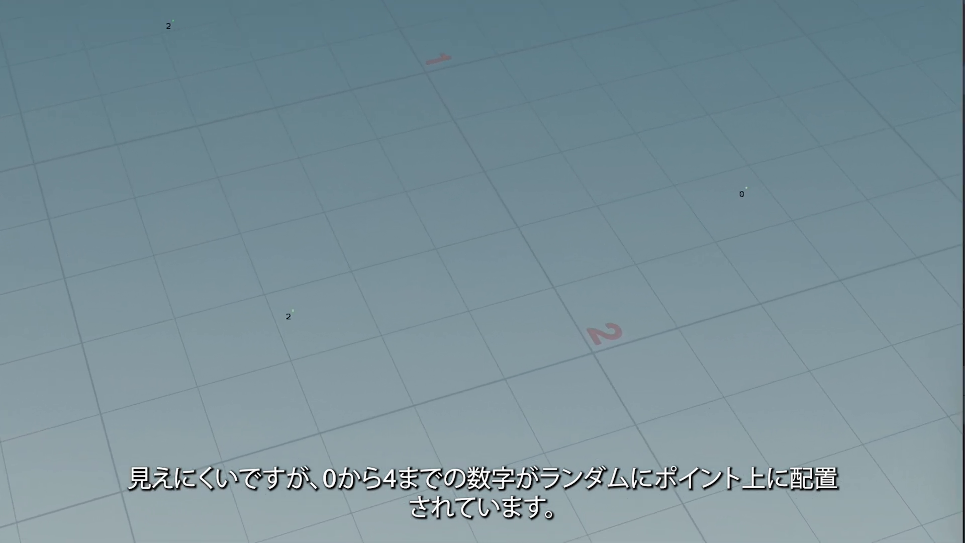
Step: Check the index numbers on the points up close and turn off the marker display in the viewport
left_click_drag(851, 250, 852, 222)
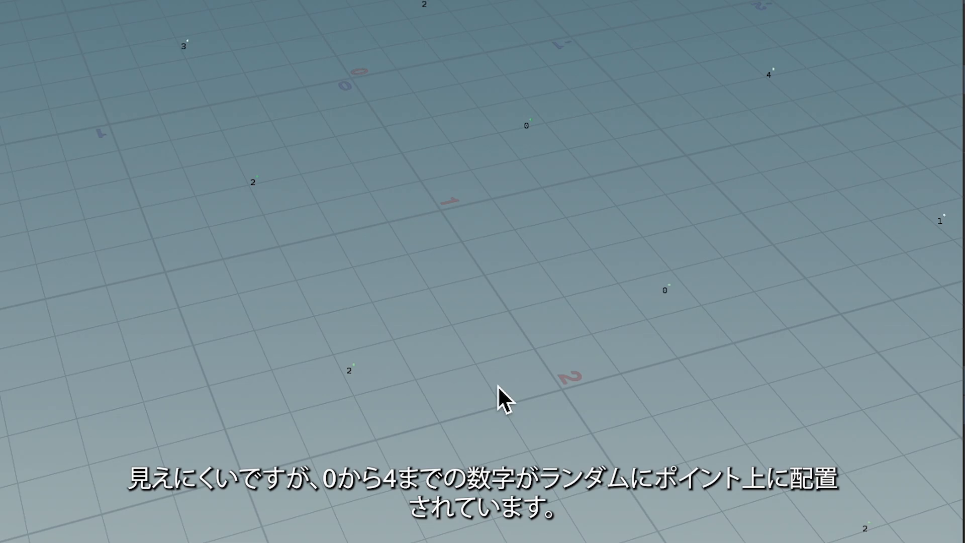
left_click(425, 270)
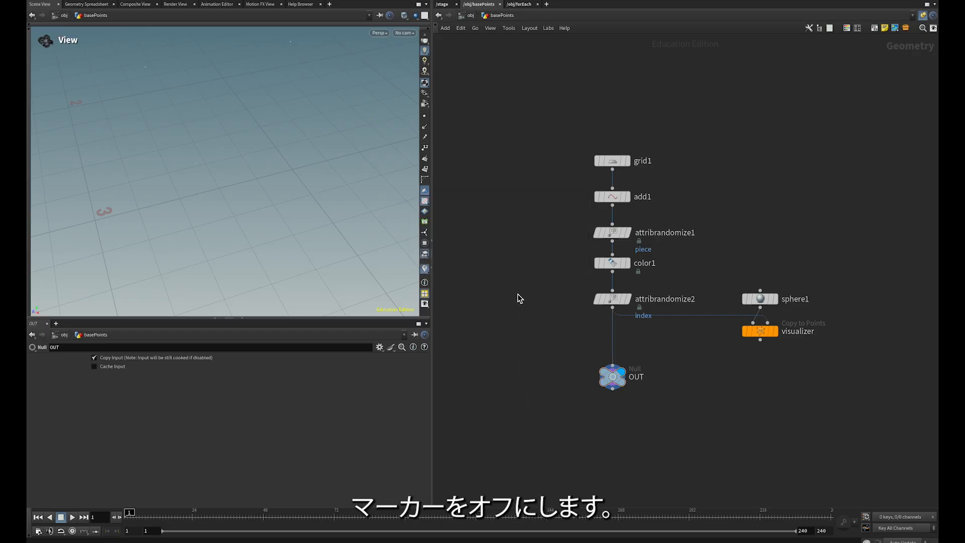
key("h")
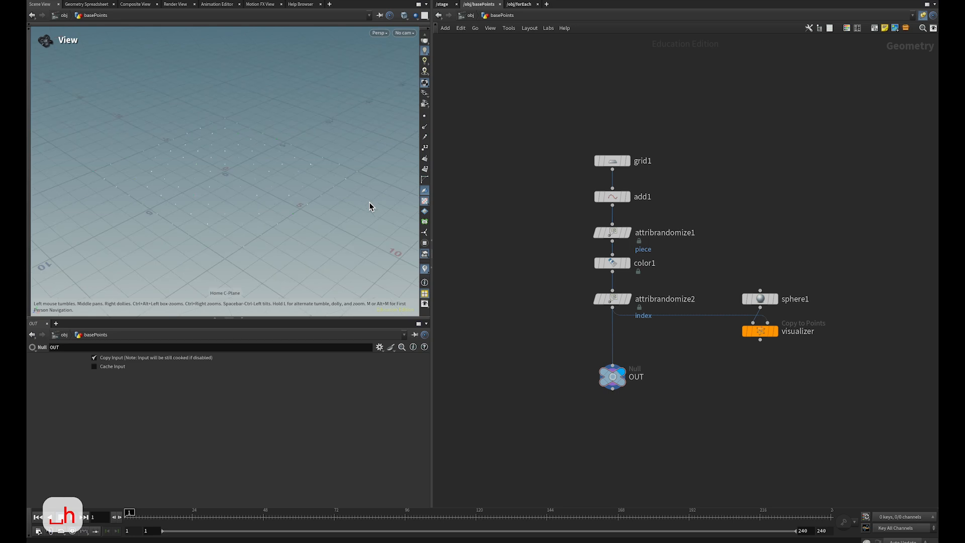
Step: Set attribrandomize2's Max Value to 0 in basePoints and return to instancer1 in the stage network
left_click(442, 5)
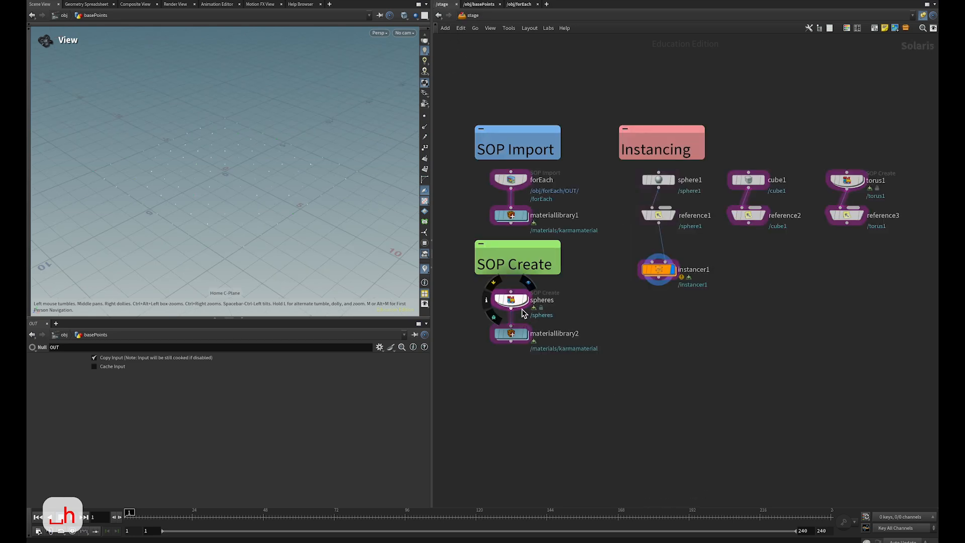
left_click(487, 5)
left_click(609, 299)
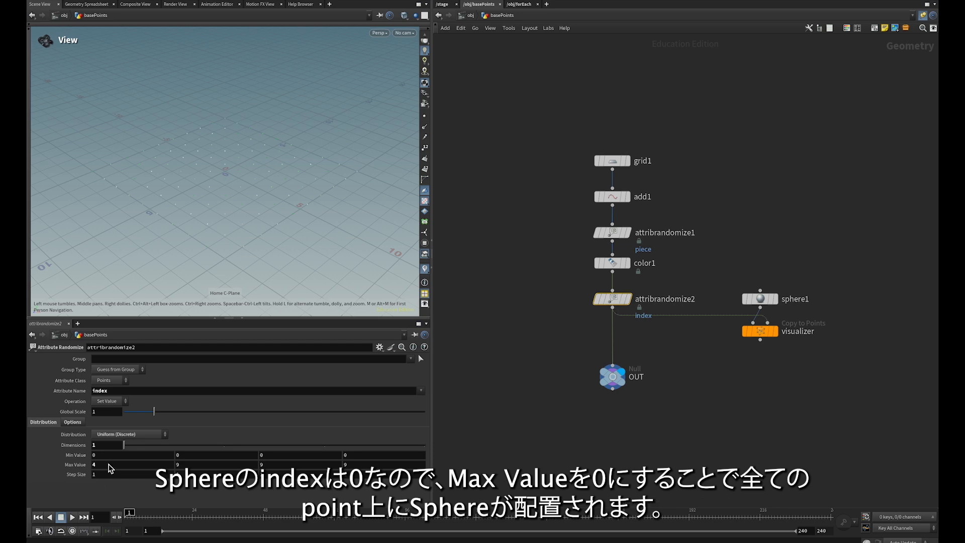
type("1")
key("Return")
type("0")
key("Return")
left_click(448, 9)
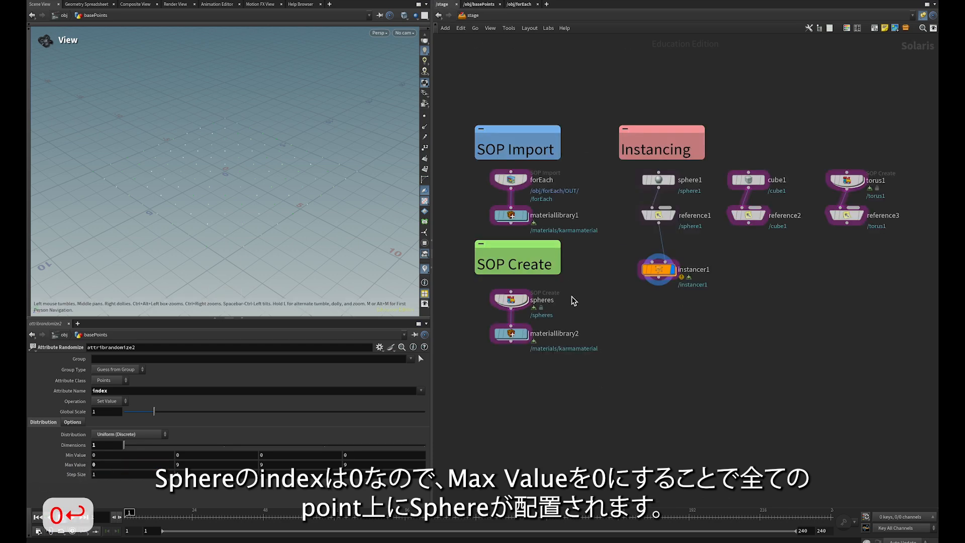
left_click(662, 272)
Step: Add a Material Library node connected below instancer1
mouse_move(661, 274)
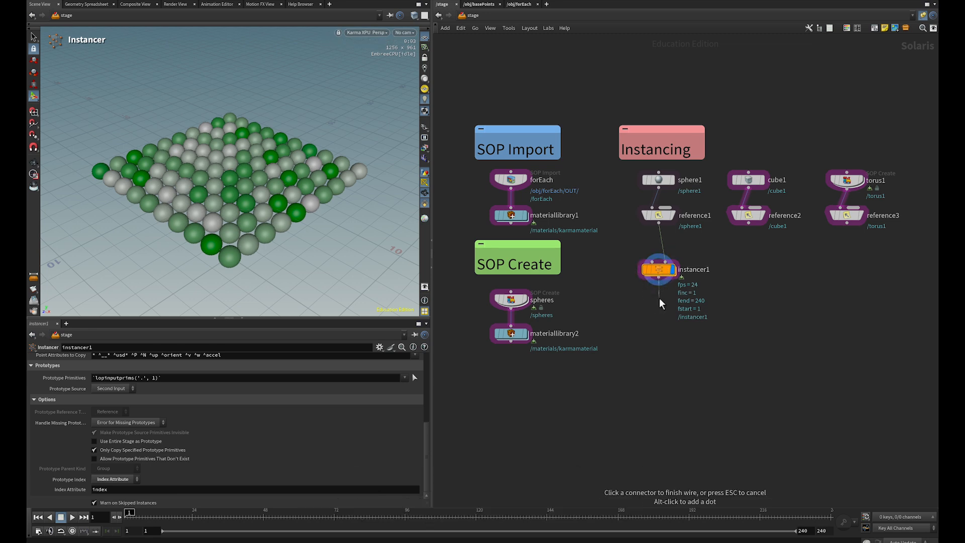
key("Tab")
type("matli")
key("Return")
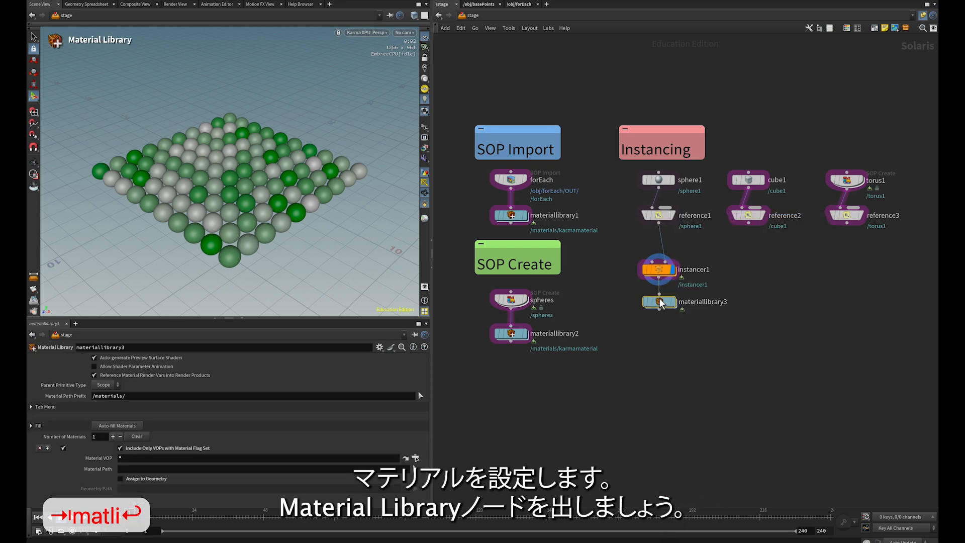
left_click(659, 301)
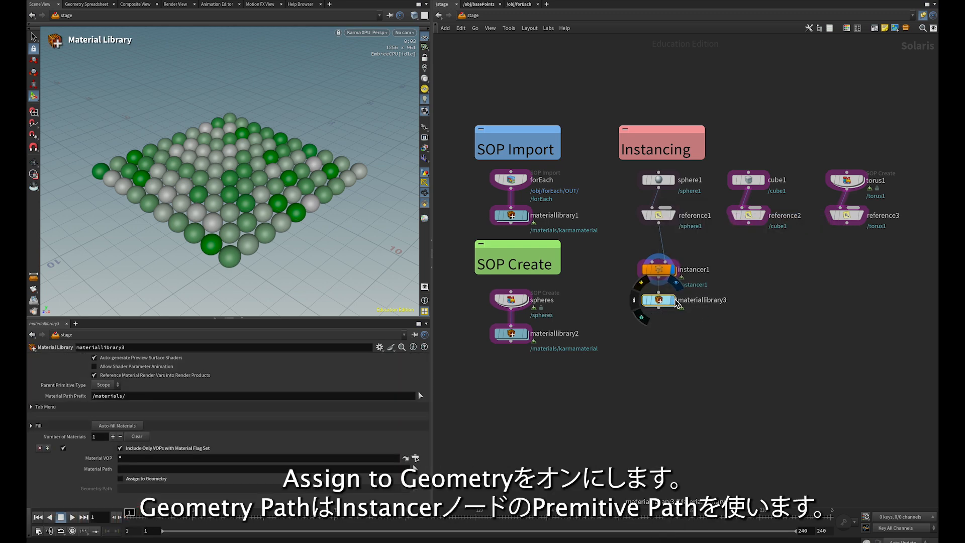
Step: Enable Assign to Geometry on materiallibrary3 and set its Geometry Path to /instancer1/
left_click(160, 479)
left_click(156, 488)
type("/in")
key("Tab")
key("Return")
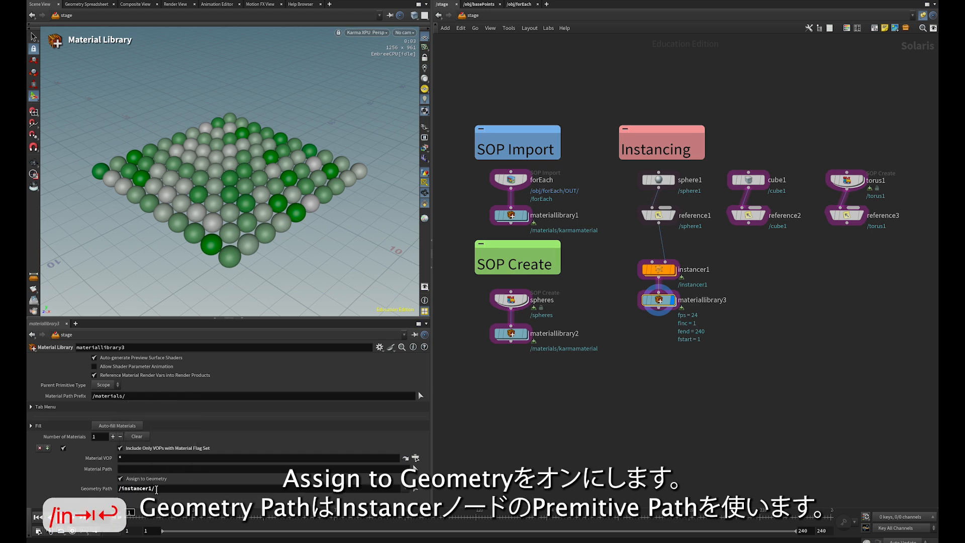
Step: Add a Karma Material Builder inside materiallibrary3 and go into it
double_click(653, 300)
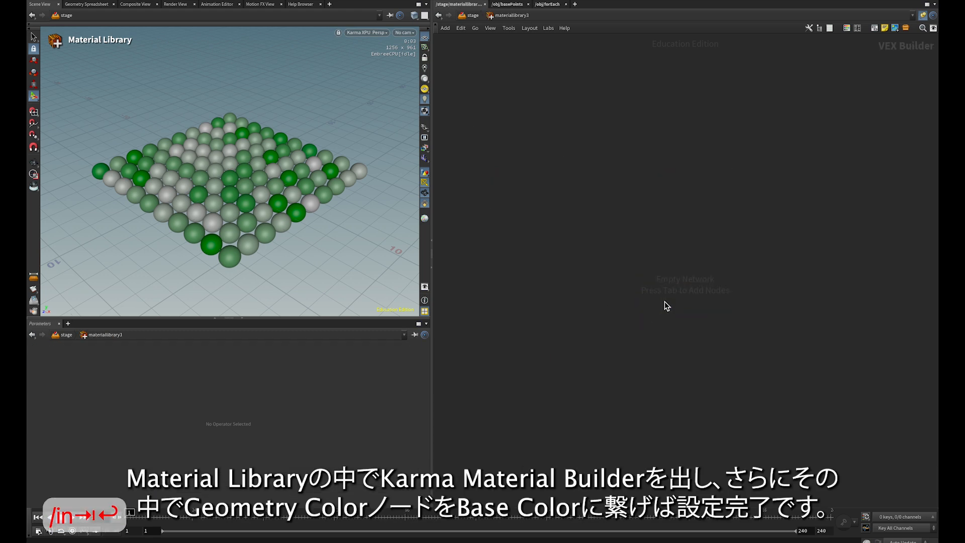
key("Tab")
type("karm")
key("Down")
key("Return")
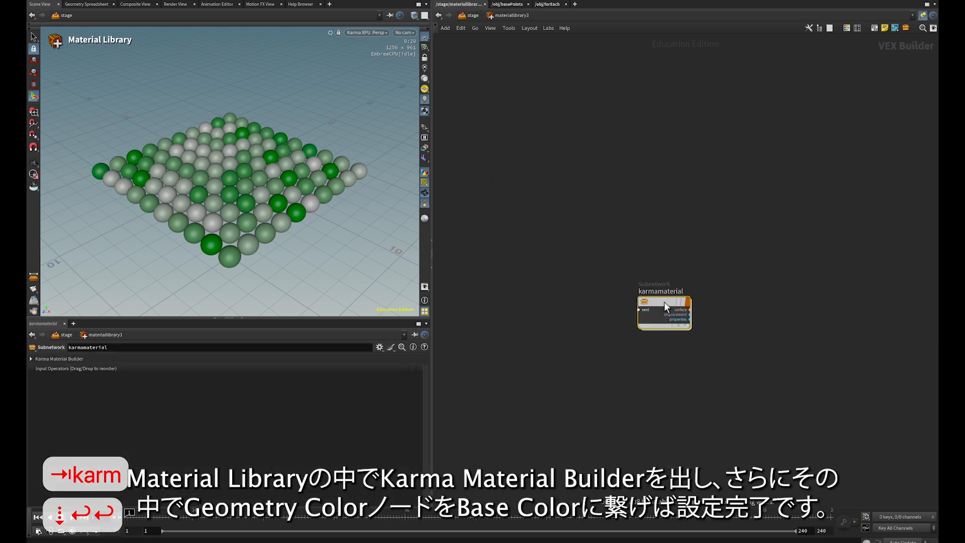
key("Return")
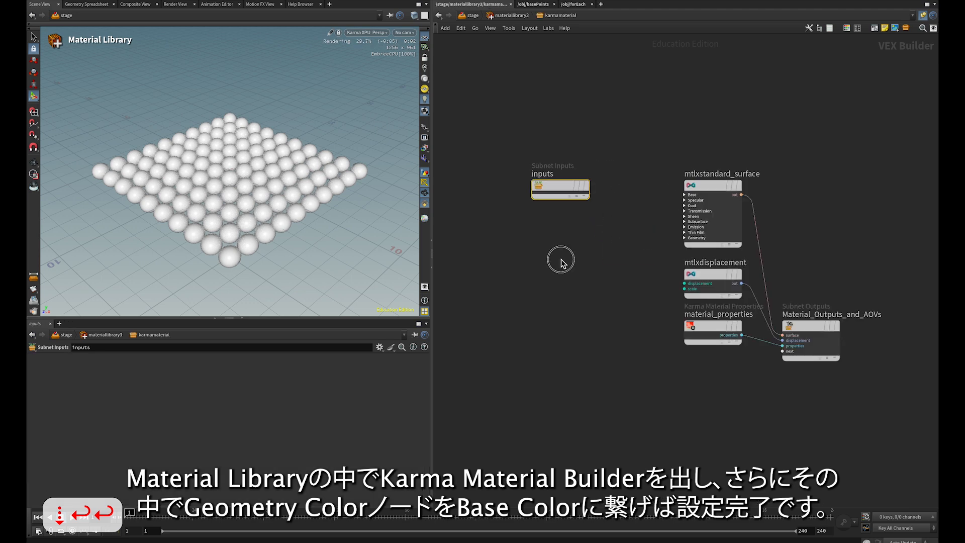
Step: Add a MtlX Geometry Color node and connect its output to the Base Color of mtlxstandard_surface
key("Tab")
type("geoc")
key("Return")
left_click_drag(588, 269, 699, 215)
left_click(766, 224)
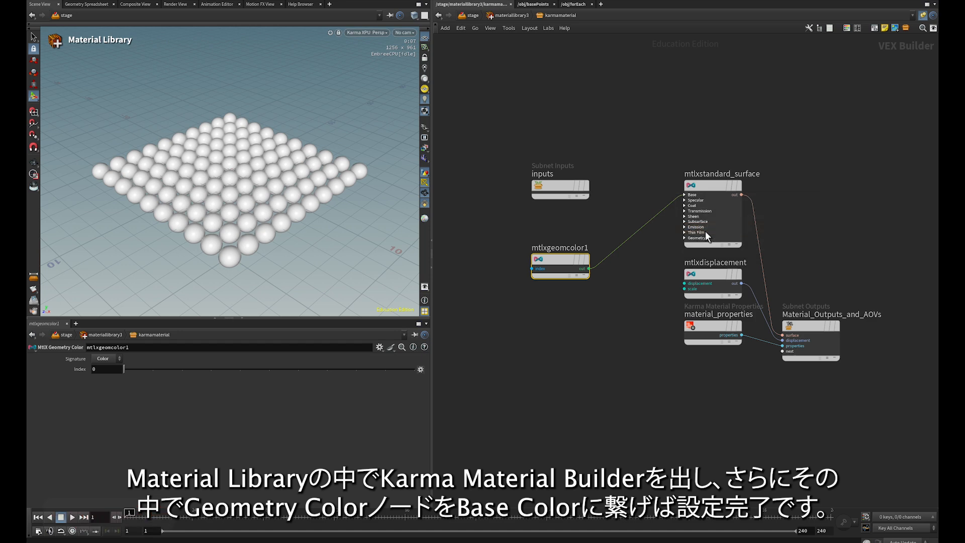
left_click_drag(564, 259, 564, 240)
key("u")
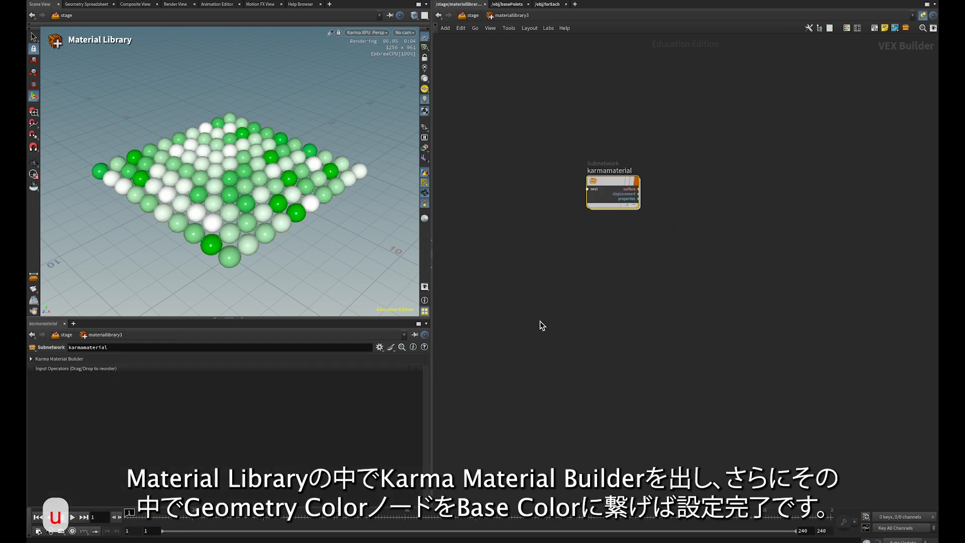
Step: Back in the stage network, add a second Instancer node wired from reference1, beside instancer1
key("u")
key("Tab")
type("ins")
key("Return")
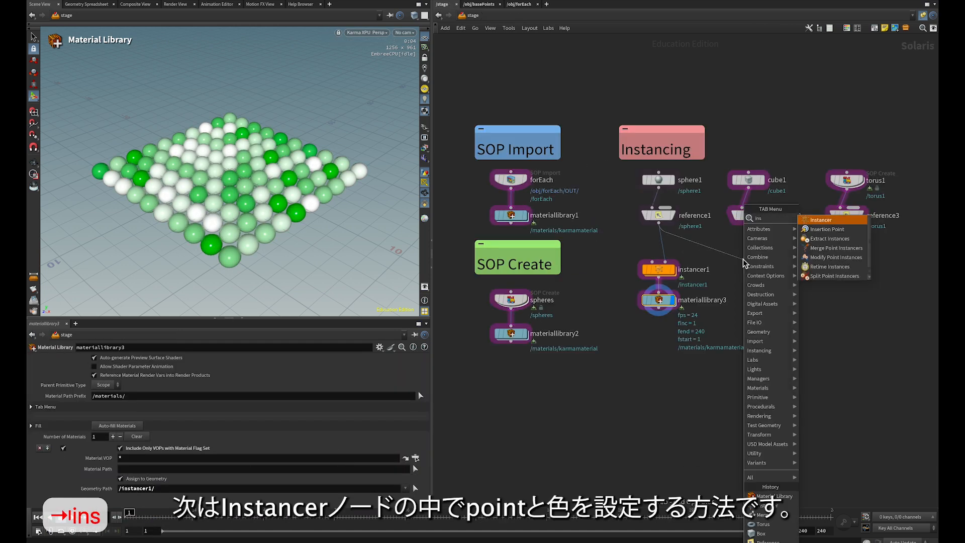
left_click(749, 271)
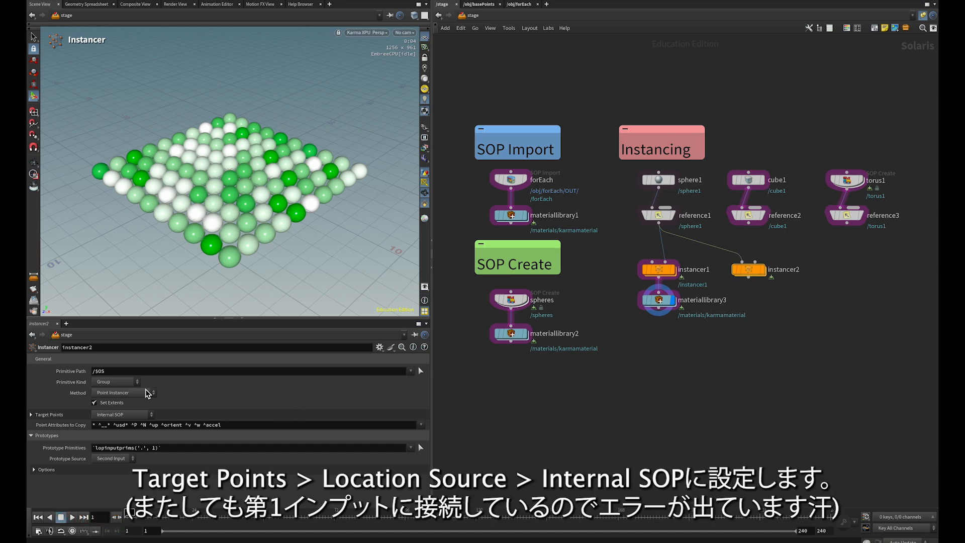
Step: Set instancer2's target points Location Source to Internal SOP and display the node
left_click(140, 415)
left_click(134, 426)
left_click(764, 270)
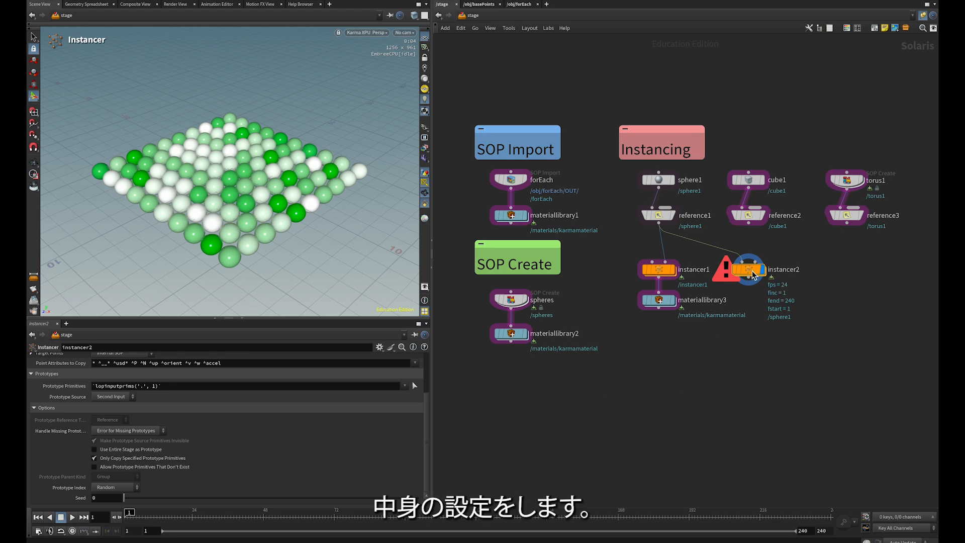
Step: Create a Grid node inside instancer2 and place it in the upper part of the network
double_click(752, 270)
key("Tab")
type("gri")
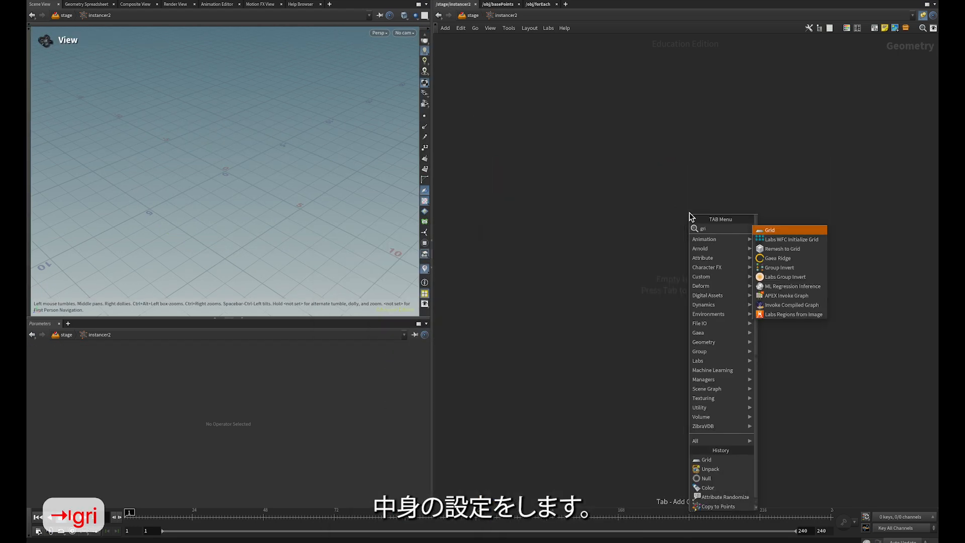
key("Return")
left_click(689, 212)
left_click_drag(689, 213, 663, 136)
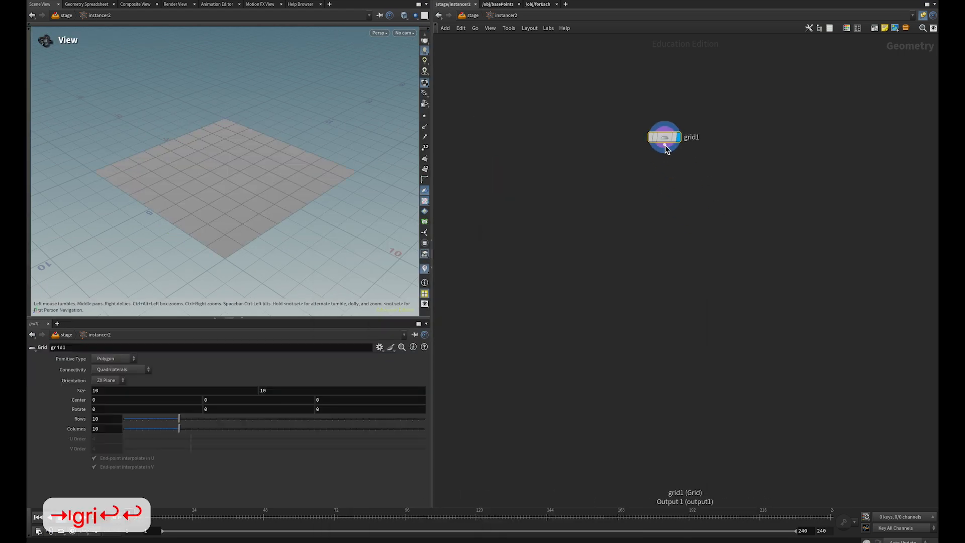
Step: Add an Add node below grid1 and enable Delete Geometry But Keep the Points
key("Tab")
type("ad")
key("Return")
left_click(665, 163)
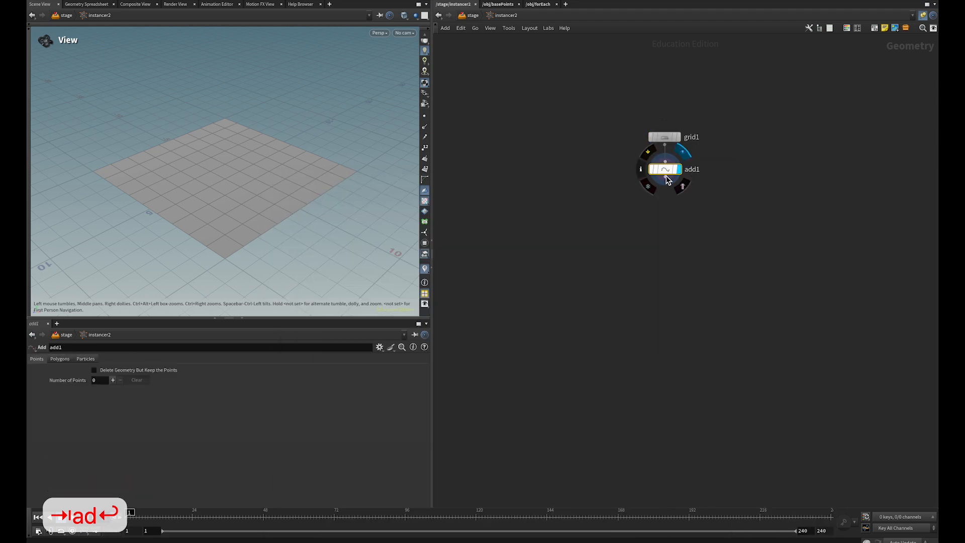
left_click(144, 374)
left_click_drag(666, 178, 666, 174)
Step: Add an Attribute Randomize node connected below add1
left_click(665, 174)
key("Tab")
type("atra")
key("Return")
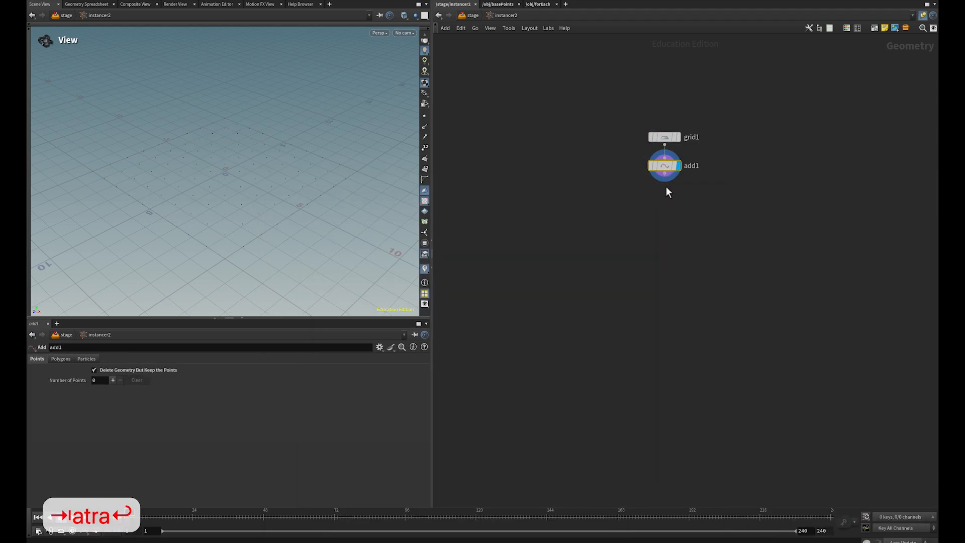
left_click(665, 187)
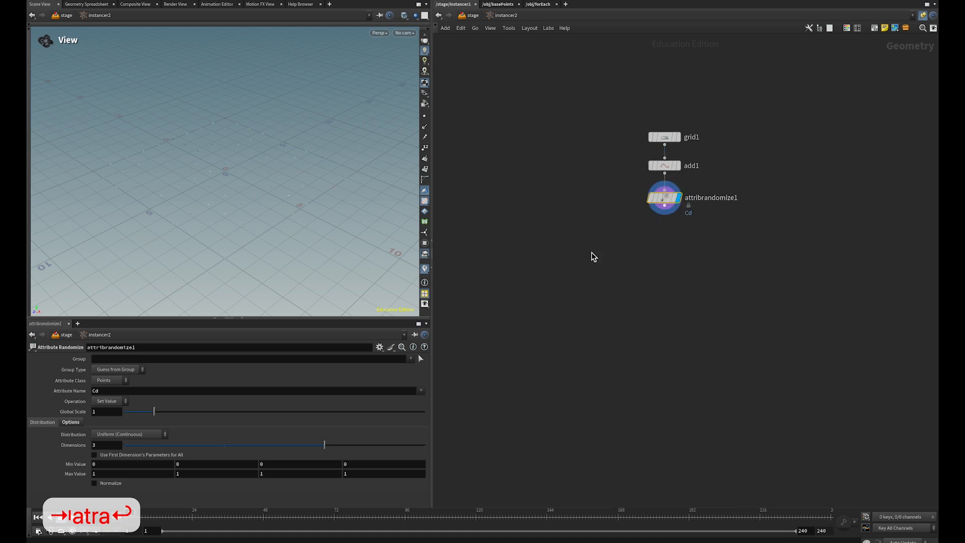
Step: Set attribrandomize1's attribute name to piece, its distribution to Uniform (Discrete) and its dimensions to 1
left_click(192, 390)
type("pie")
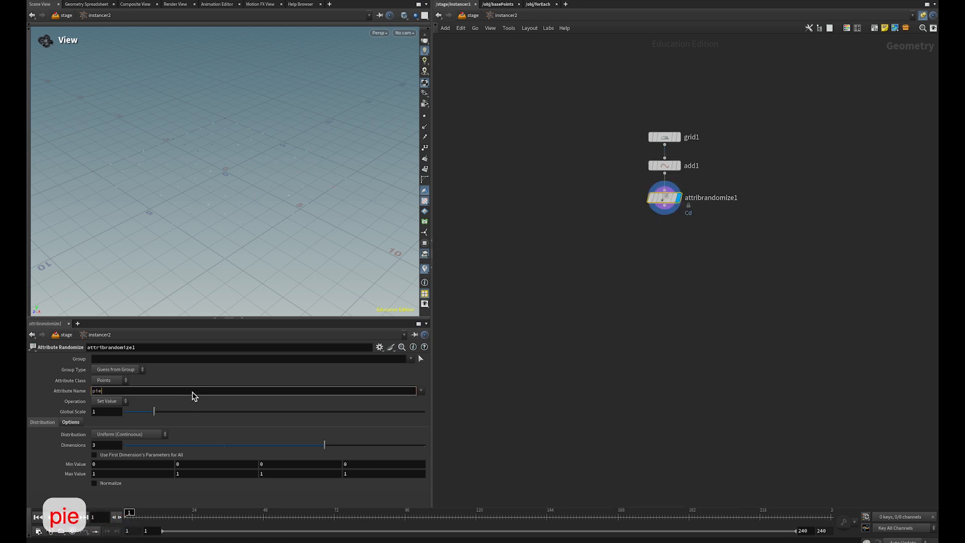
left_click(159, 435)
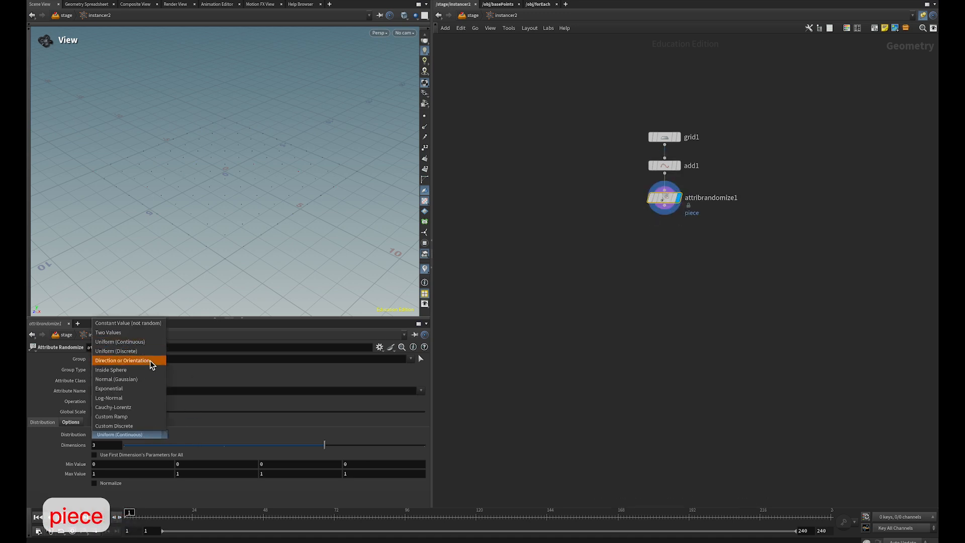
left_click(129, 360)
left_click(112, 445)
type("1")
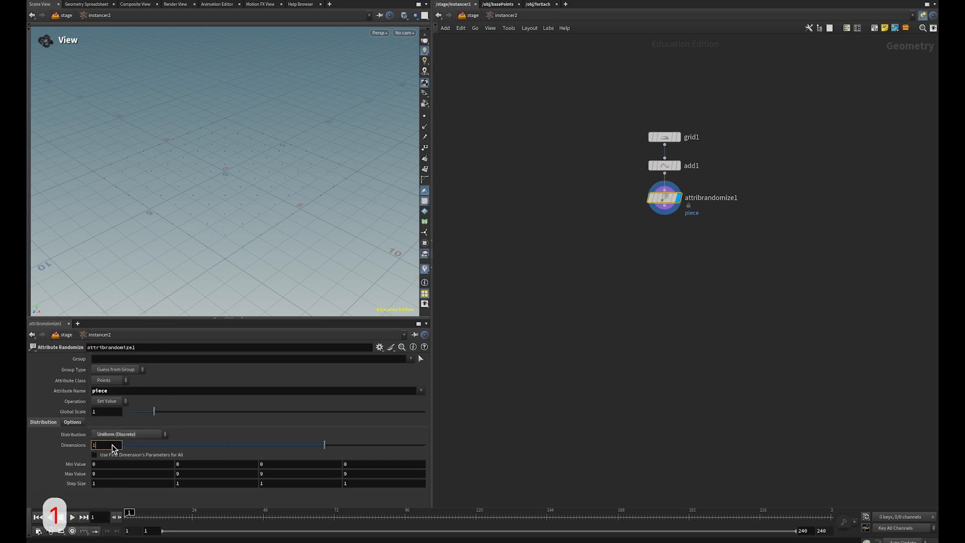
key("Tab")
key("Tab")
Step: Set attribrandomize1's first maximum value to the expression npoints("../add1/") and copy that expression
left_click(110, 465)
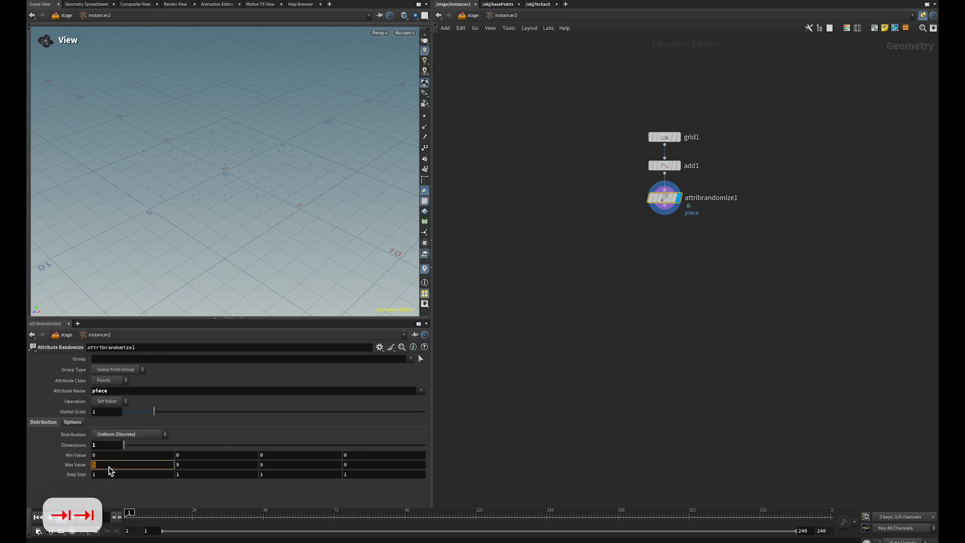
type("npoints")
type("(\"\")")
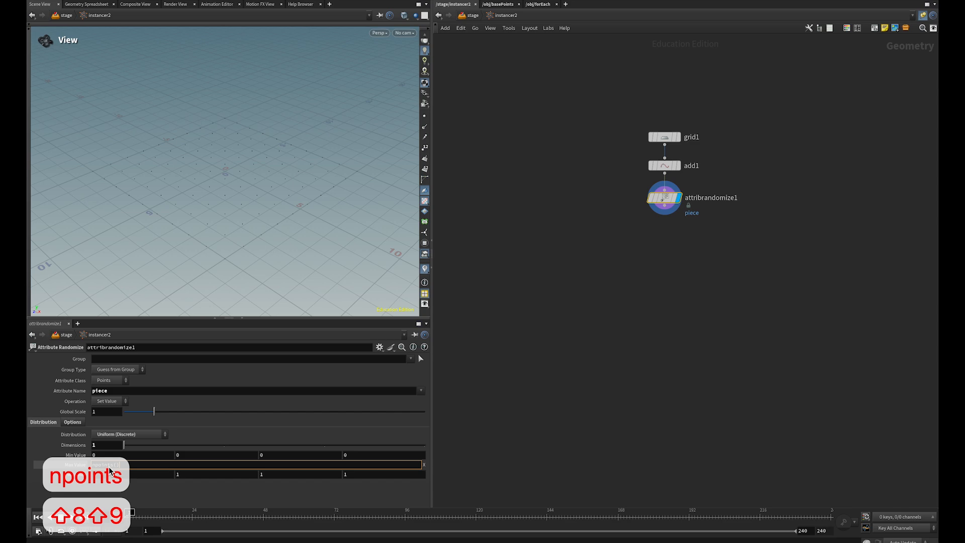
key("Left")
type("\"\"")
key("Left")
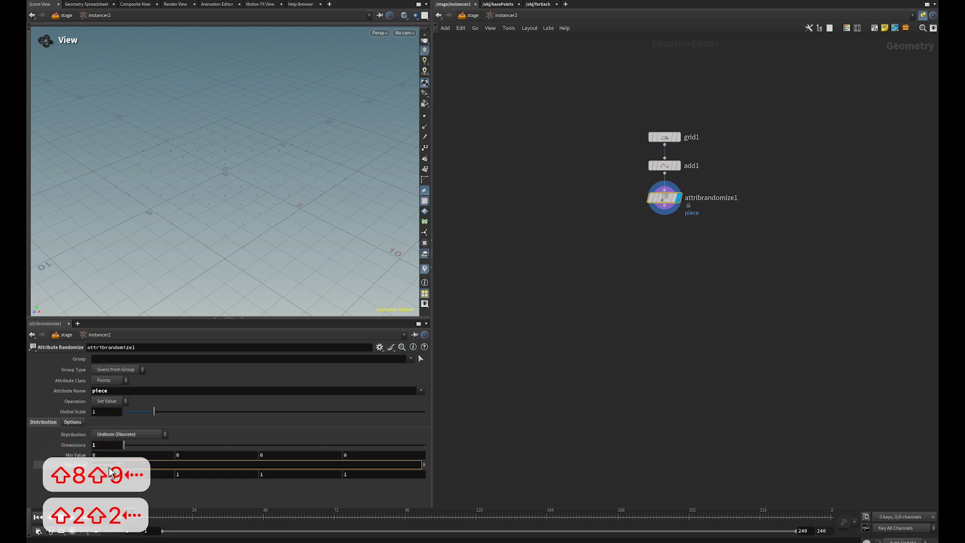
type("../a")
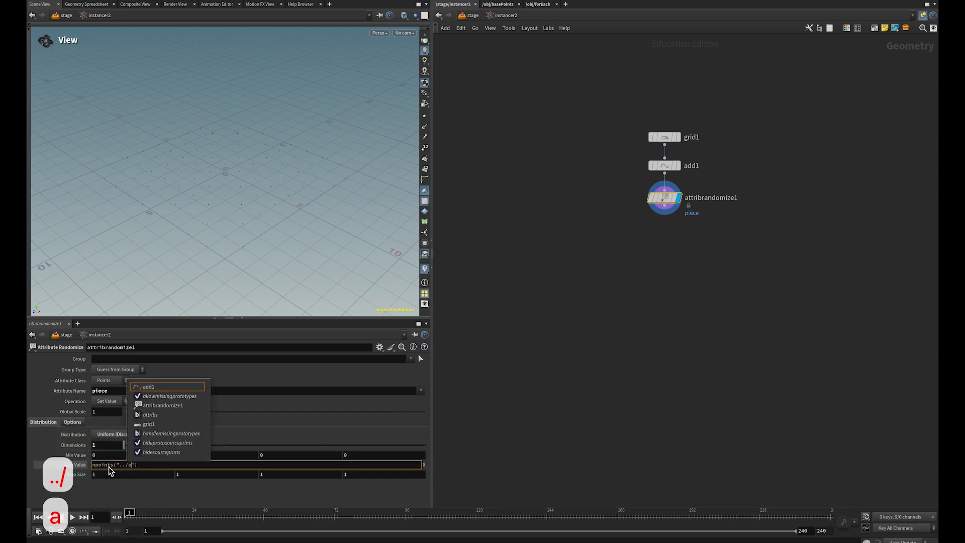
key("Tab")
key("Return")
left_click(105, 465)
key("super+c")
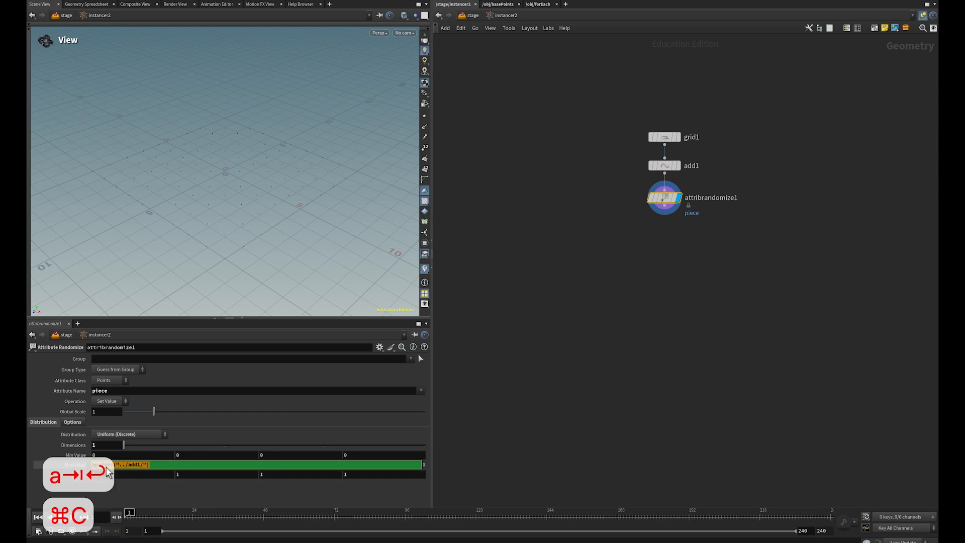
left_click(66, 466)
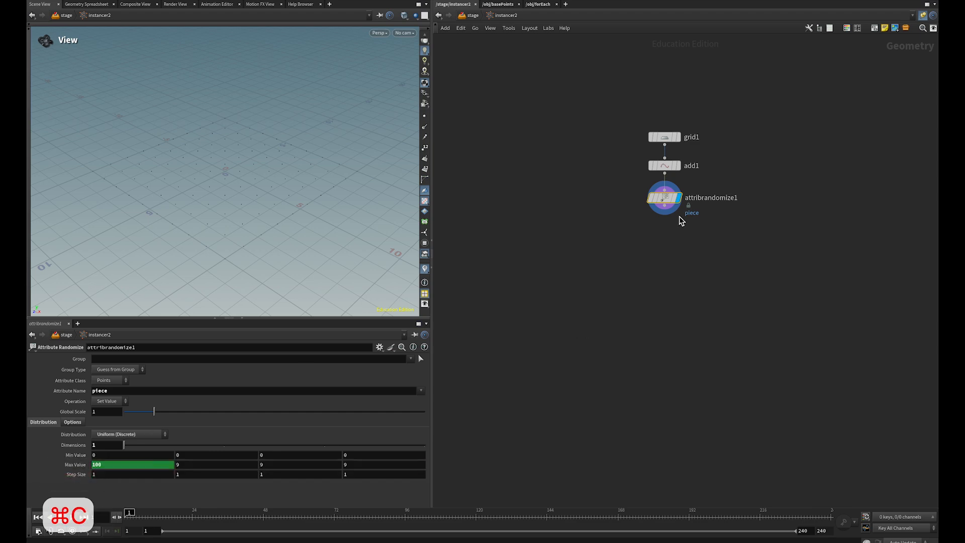
Step: Add a Color node connected below attribrandomize1 and set its color type to Ramp from Attribute
key("Tab")
type("col")
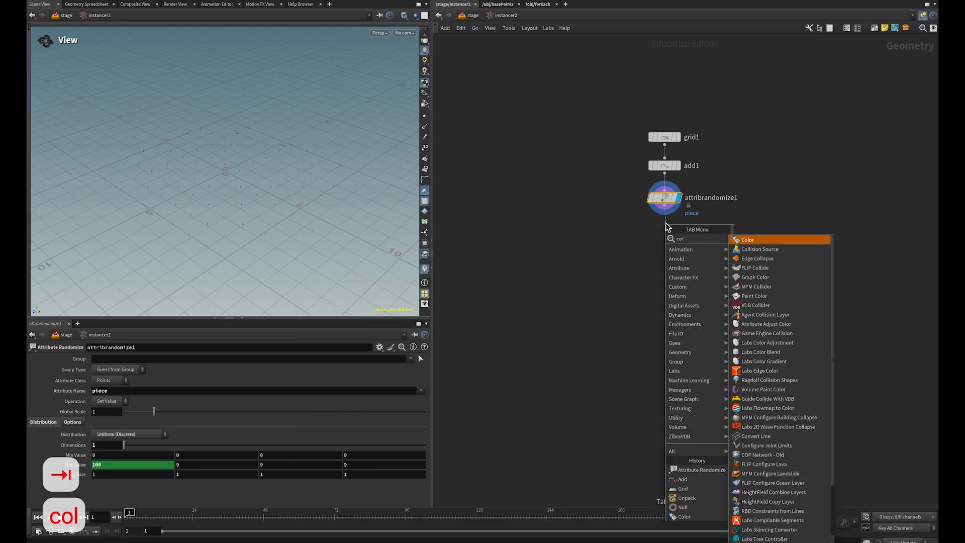
key("Return")
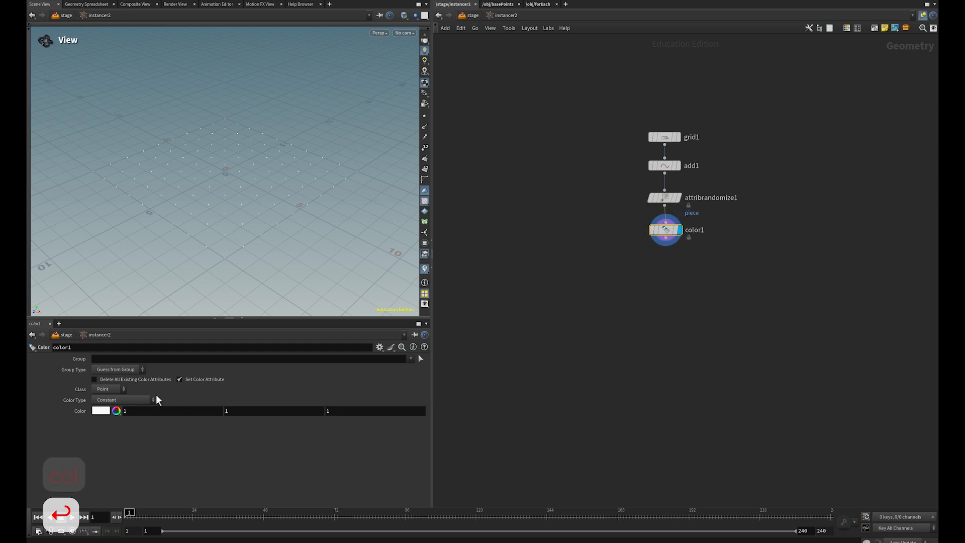
left_click(126, 400)
left_click(129, 437)
Step: Set color1's ramp attribute to piece and paste npoints("../add1/") as the upper end of the range
left_click(155, 410)
type("pie")
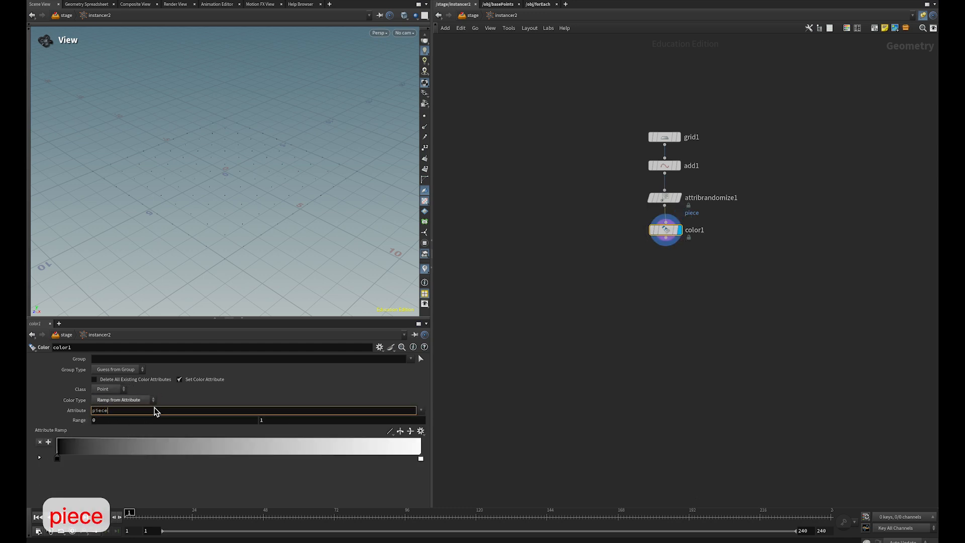
type("ce")
key("Tab")
key("Tab")
key("super+v")
key("Return")
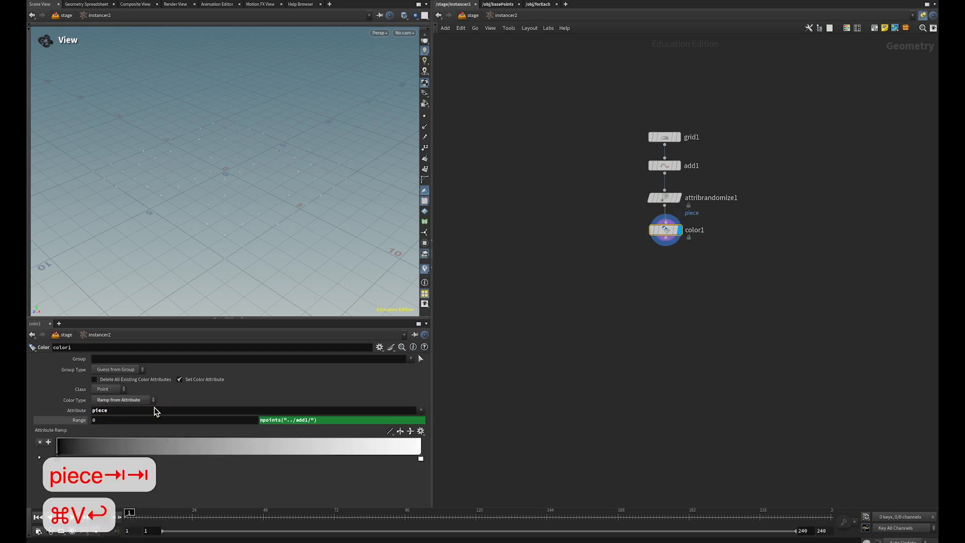
Step: Change the start color of color1's attribute ramp to magenta pink (FF00FF) and align color1 under attribrandomize1
double_click(59, 457)
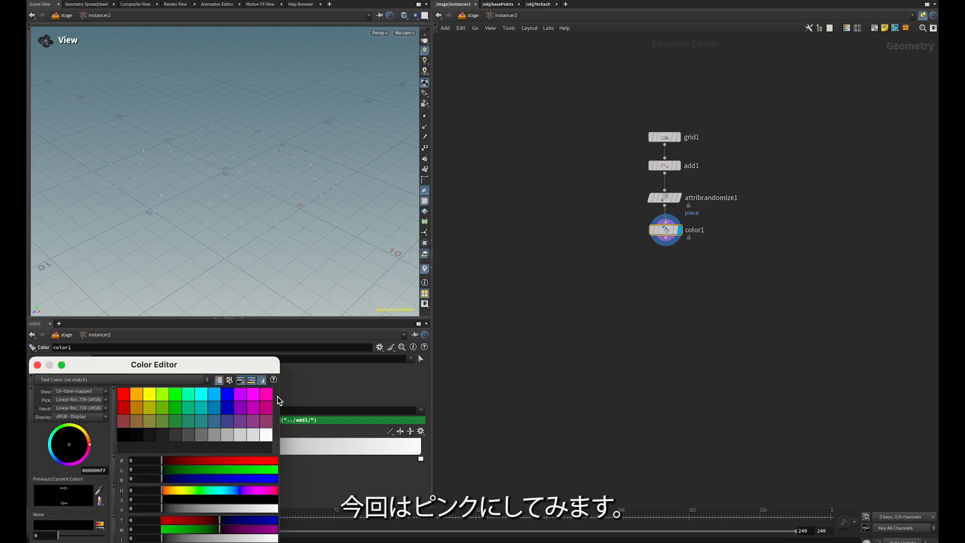
left_click(254, 395)
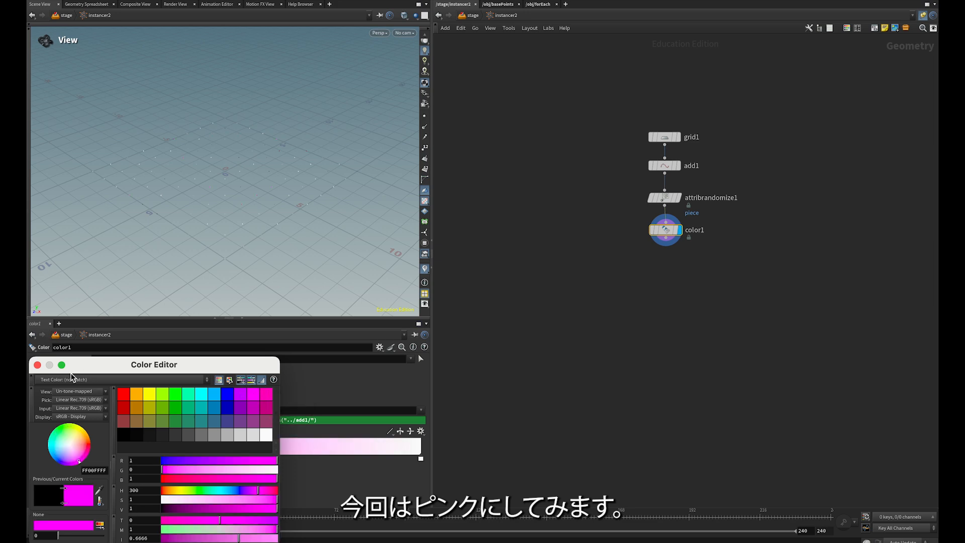
left_click(37, 365)
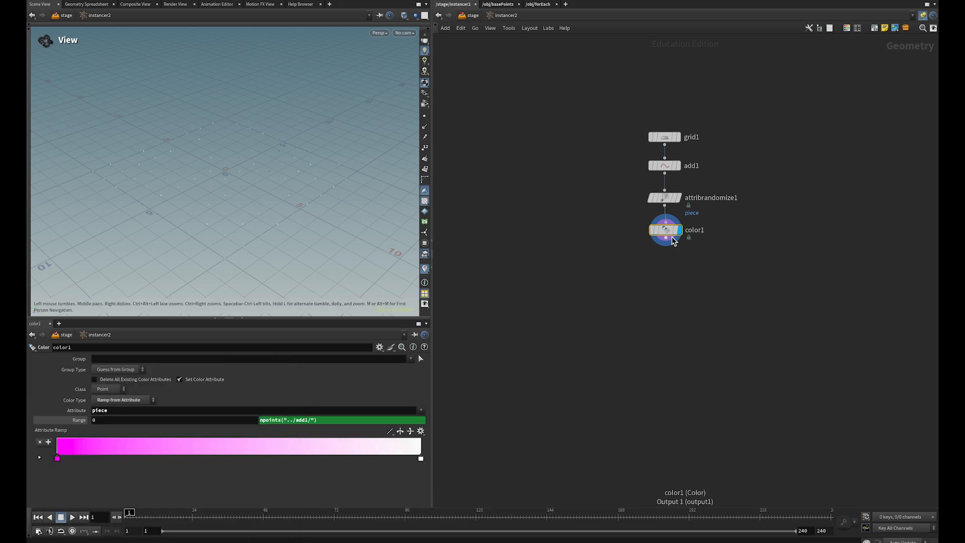
left_click_drag(668, 234, 666, 231)
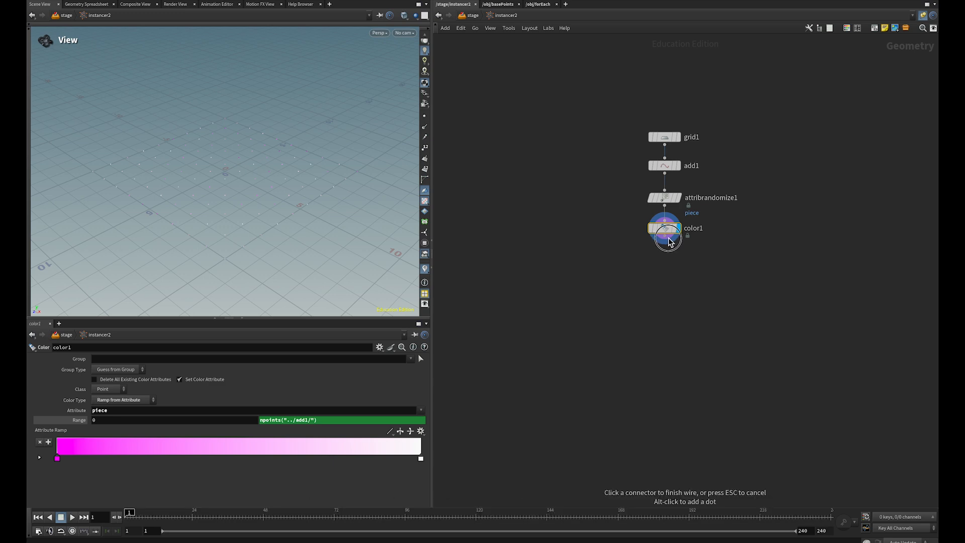
Step: Add a Sphere node beside color1 and set its uniform scale to 0.5
key("Tab")
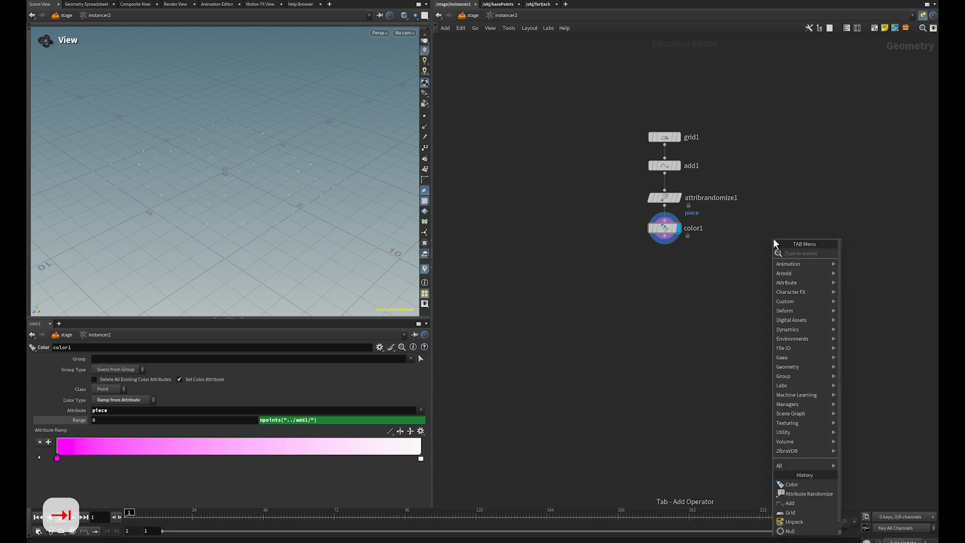
type("sphe")
key("Return")
key("Return")
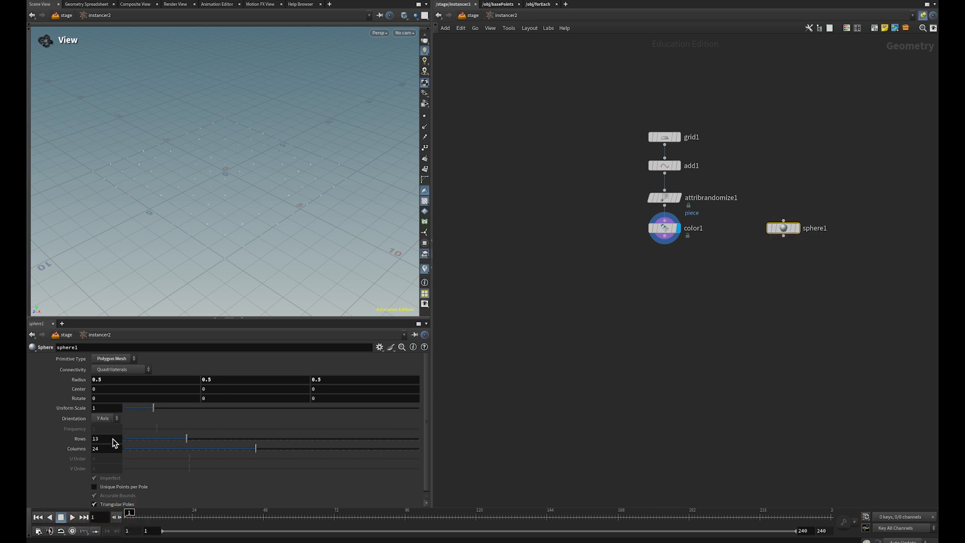
type("0.5")
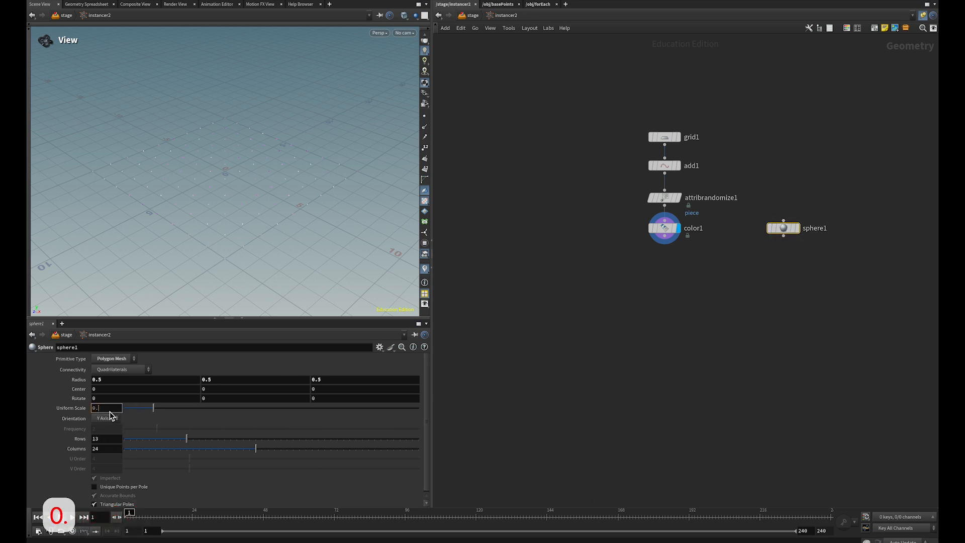
key("Return")
Step: Add a Copy to Points node below sphere1, wire color1 into its target points input and display it
left_click(783, 235)
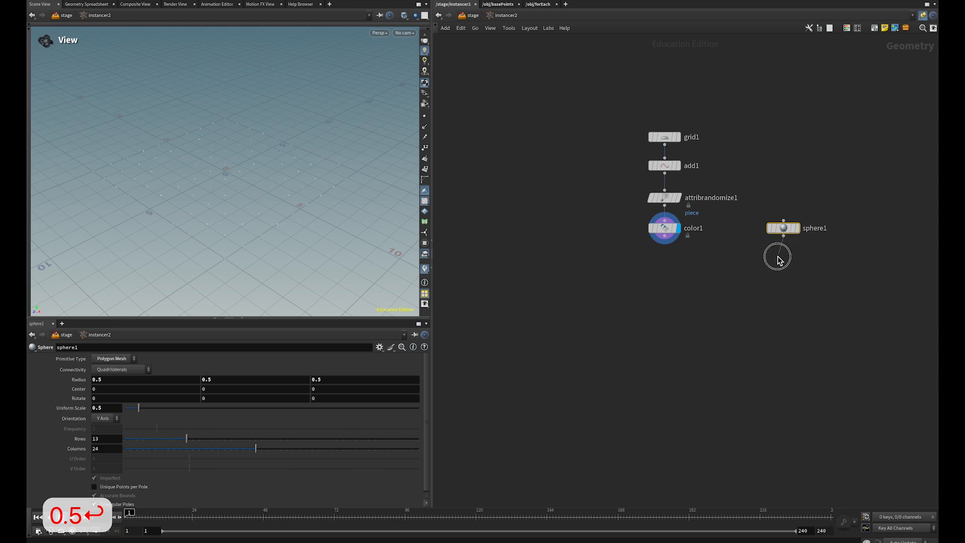
key("Tab")
type("ctpo")
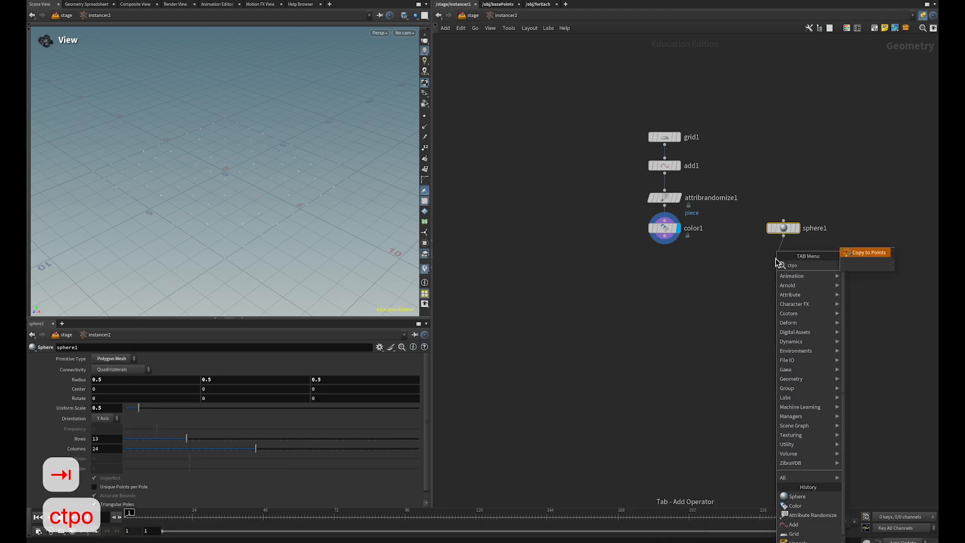
key("Return")
left_click(776, 258)
left_click_drag(664, 244, 784, 262)
left_click(789, 260)
Step: Rename the Copy to Points node as visualizer
double_click(824, 260)
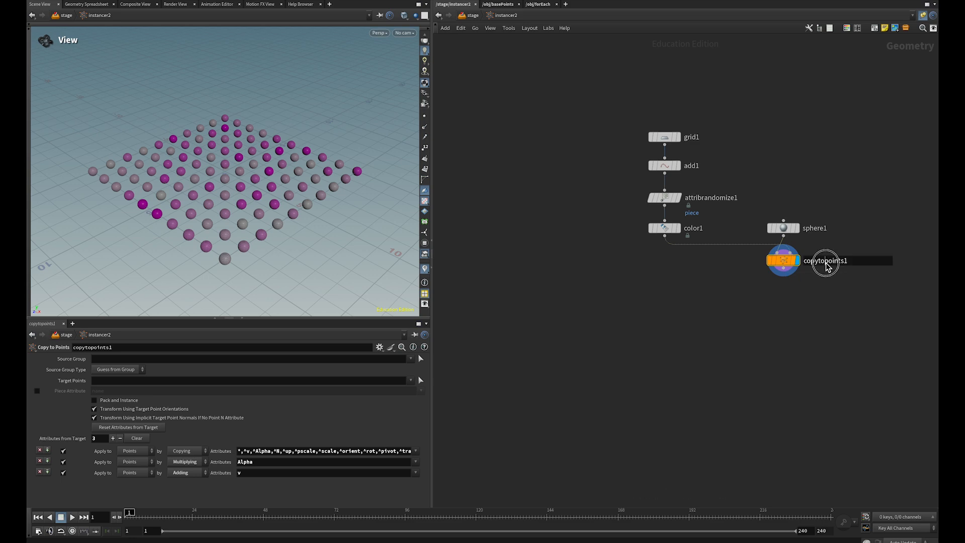
type("visuali")
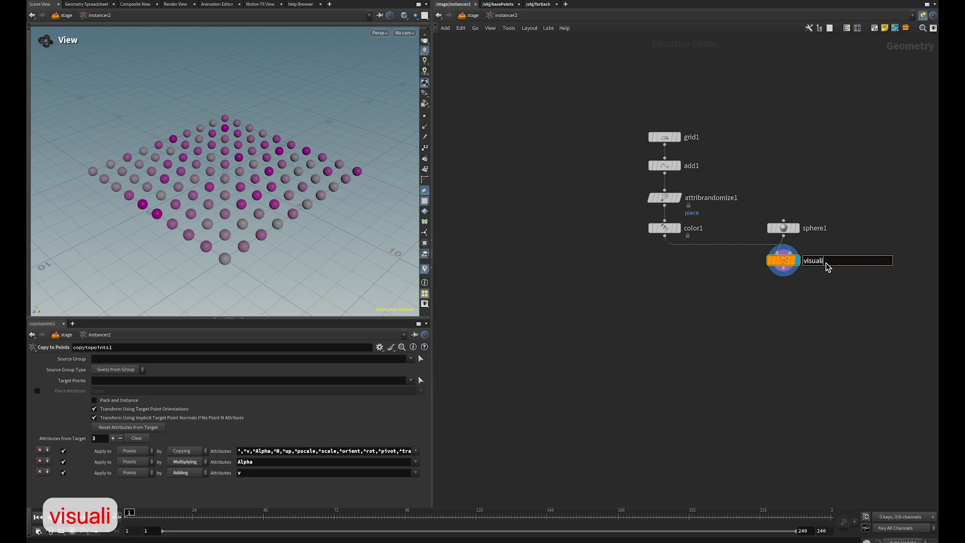
type("zer")
key("Return")
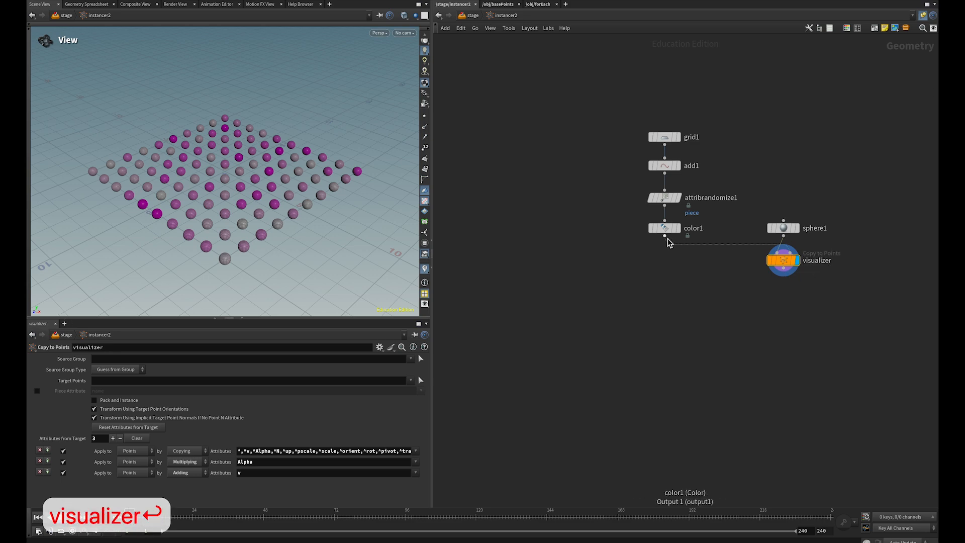
Step: Add a Null node below color1, rename it OUT and make it the displayed node
left_click_drag(664, 245, 664, 271)
key("Tab")
type("nu")
key("Return")
double_click(679, 271)
type("OUT")
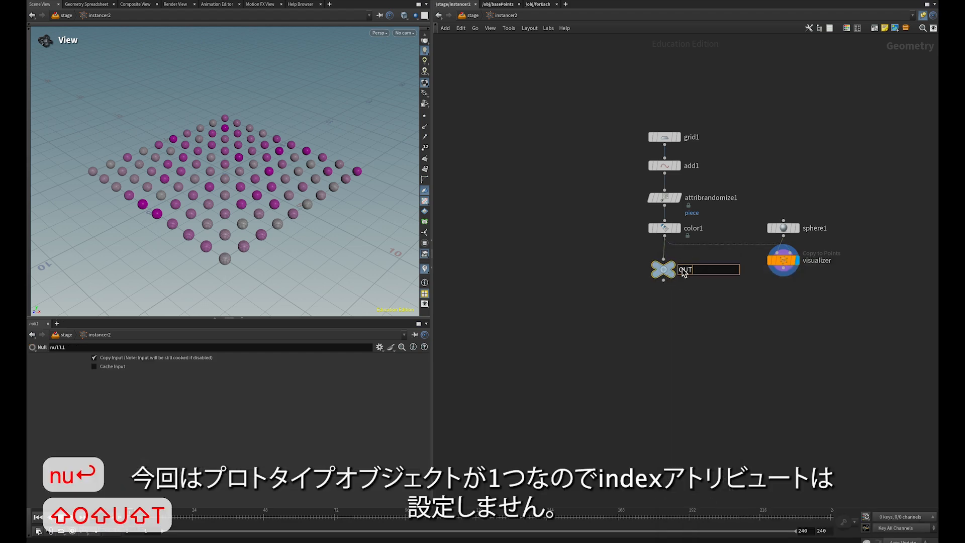
key("Return")
left_click(675, 270)
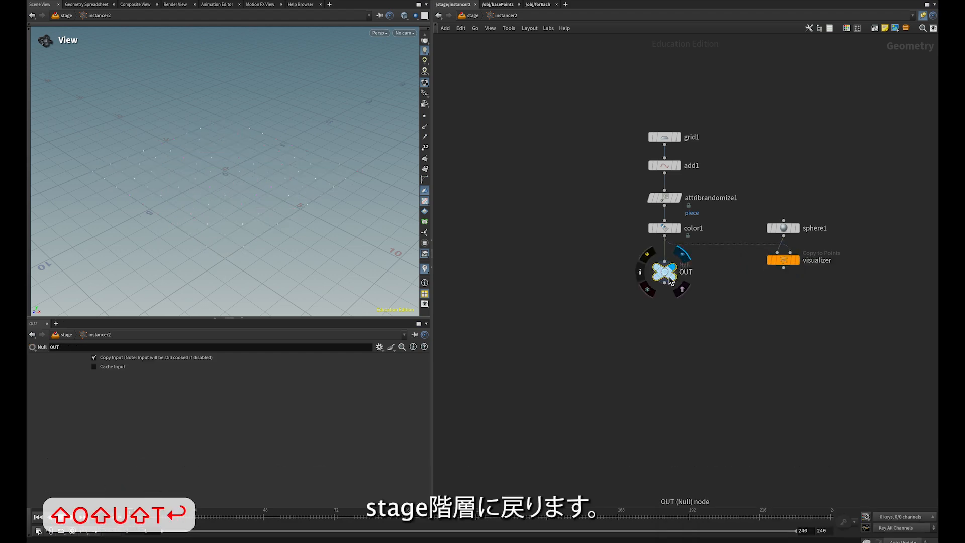
Step: Return to the stage level, connect reference1 to instancer2's second input and display instancer2
key("u")
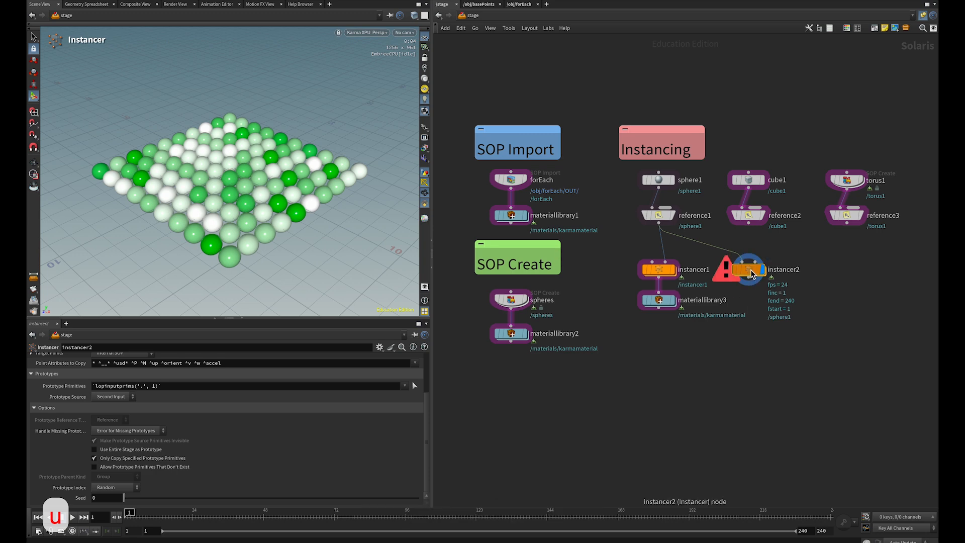
left_click(673, 215)
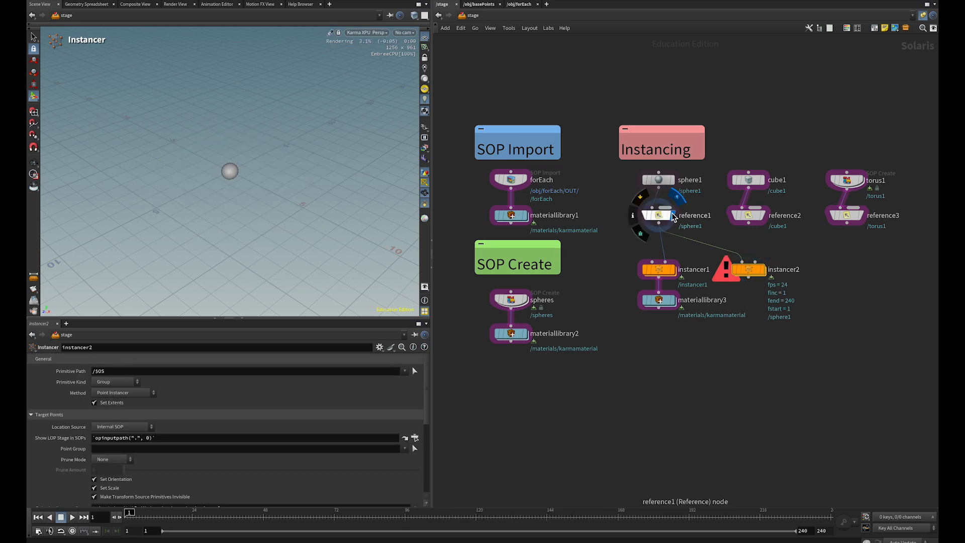
left_click(659, 216)
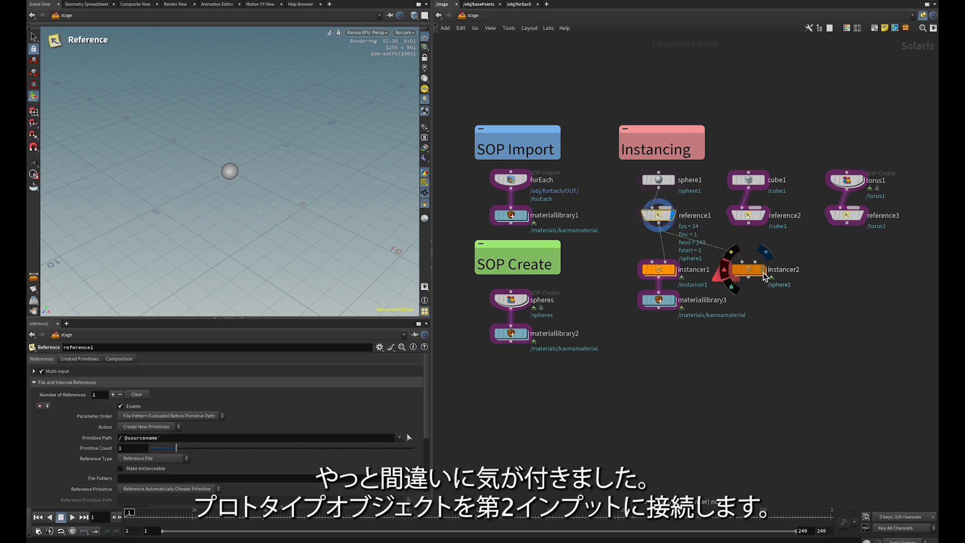
left_click_drag(658, 224, 747, 262)
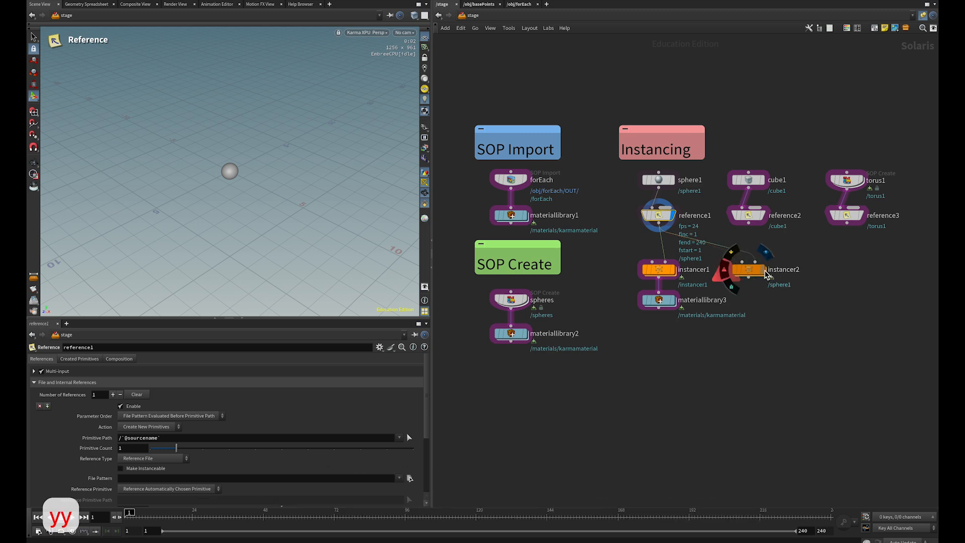
left_click(761, 270)
Step: Try displaying the visualizer node inside instancer2, and set the display back to OUT before returning to the stage
double_click(748, 270)
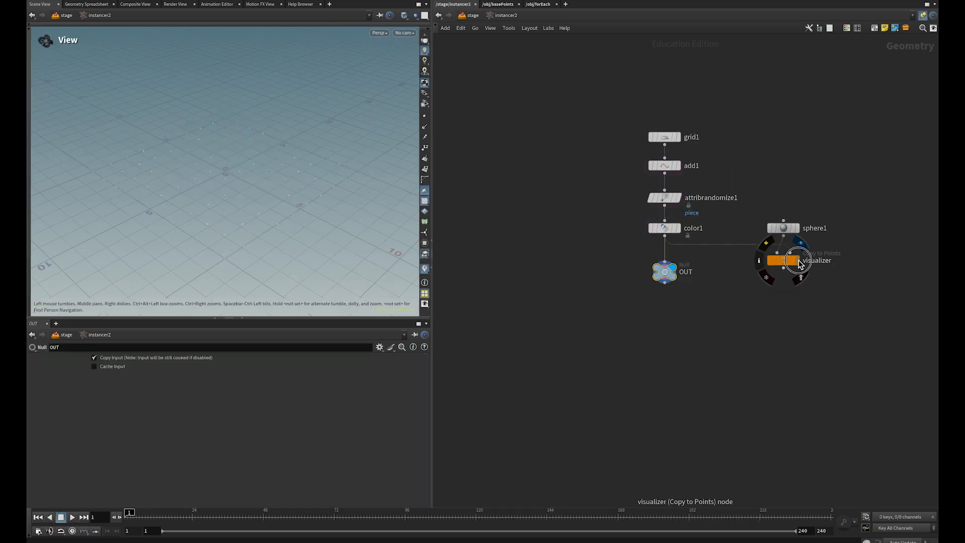
key("u")
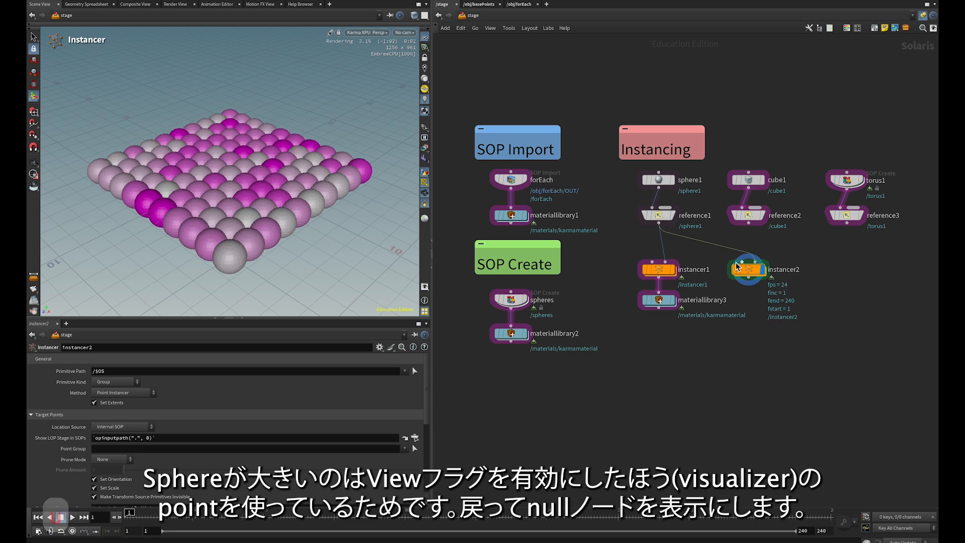
mouse_move(750, 273)
double_click(750, 273)
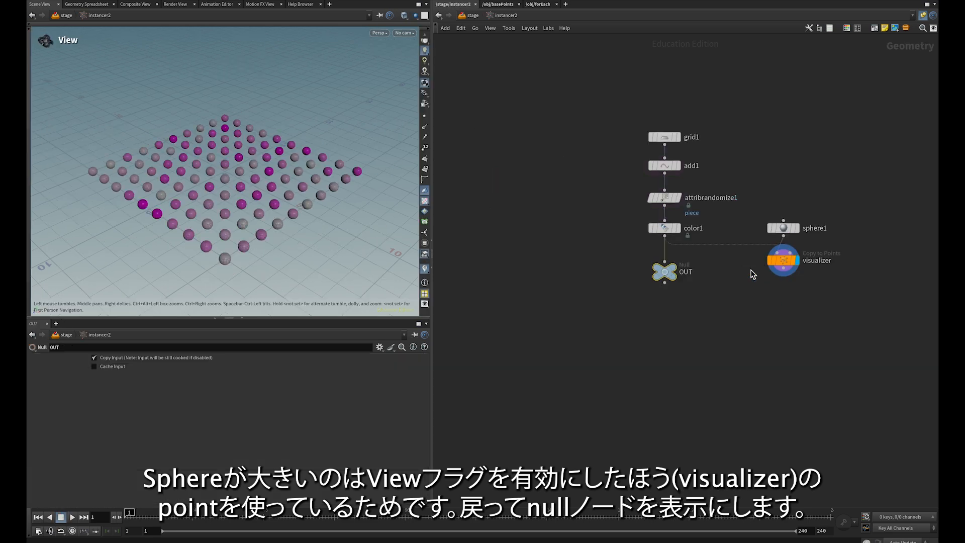
left_click(673, 272)
key("u")
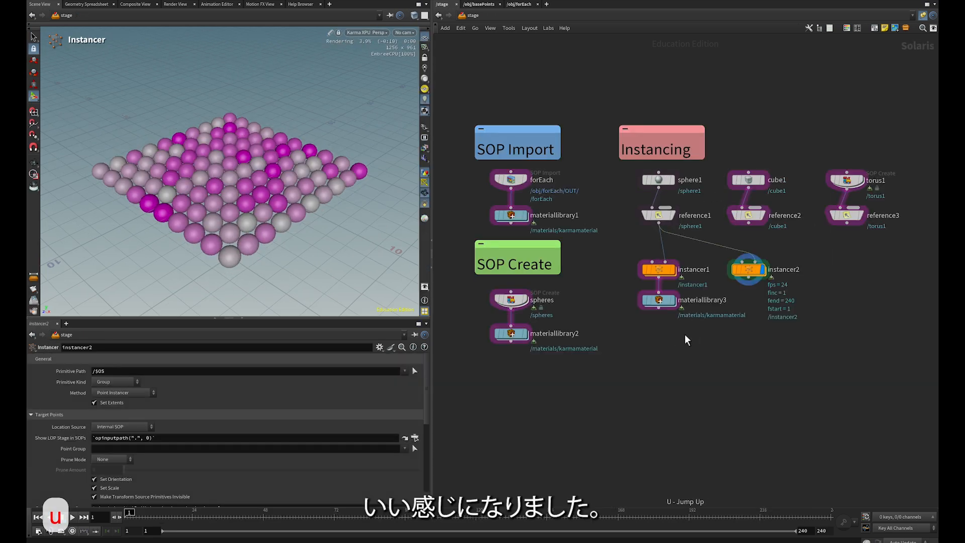
Step: Duplicate materiallibrary3 below instancer2, connect and display the copy, and set its geometry path to /instancer2/
left_click_drag(658, 300, 754, 304, "alt")
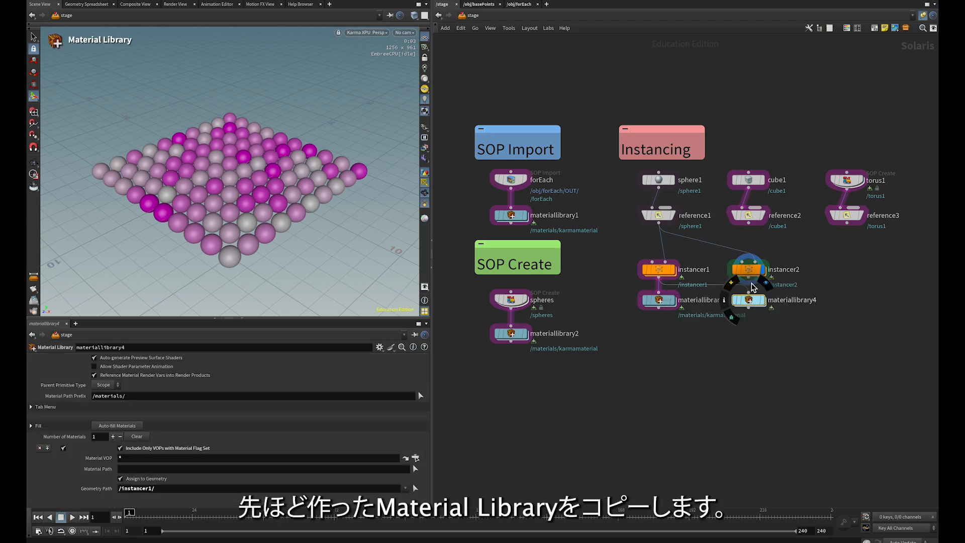
left_click(223, 489)
key("BackSpace")
key("BackSpace")
type("2")
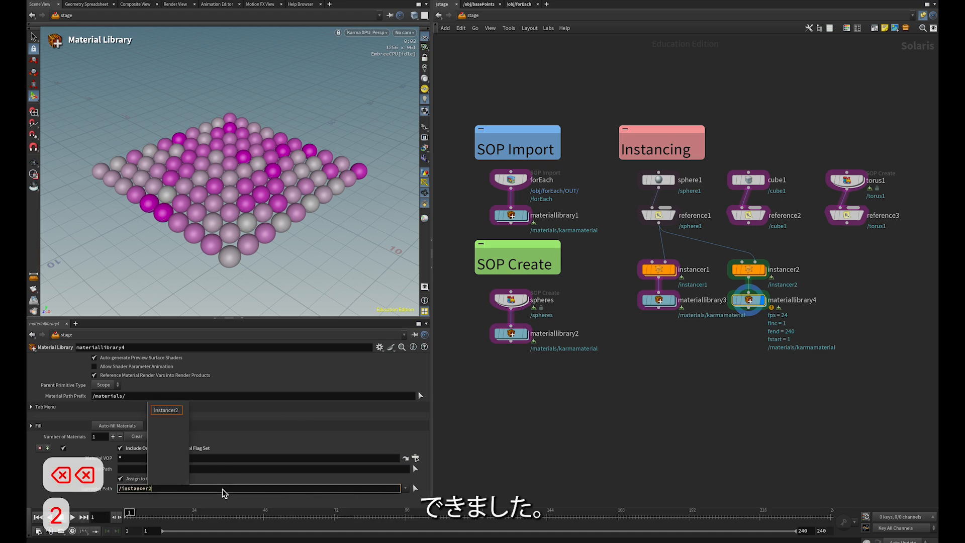
key("Tab")
key("Return")
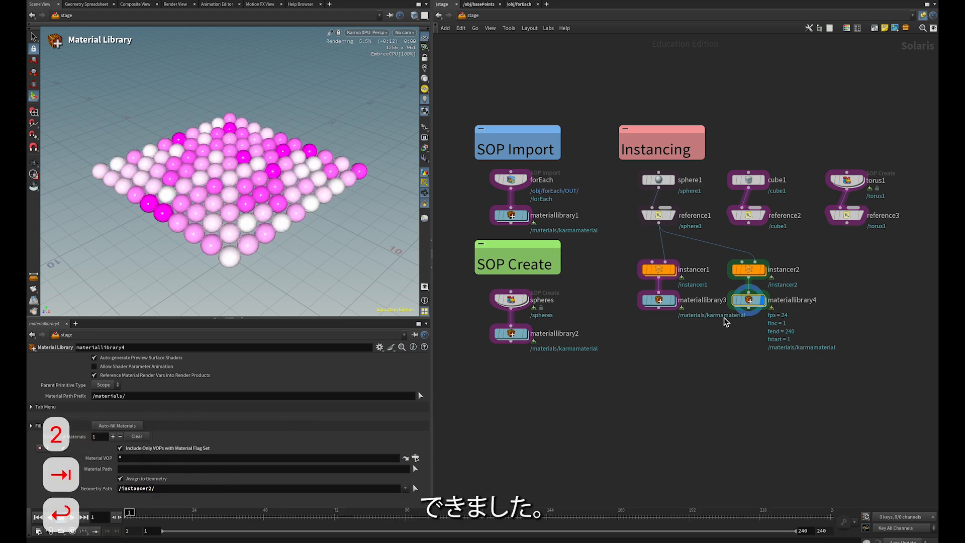
Step: Add a Merge node and connect reference1, reference2 and reference3 to it
left_click(659, 223)
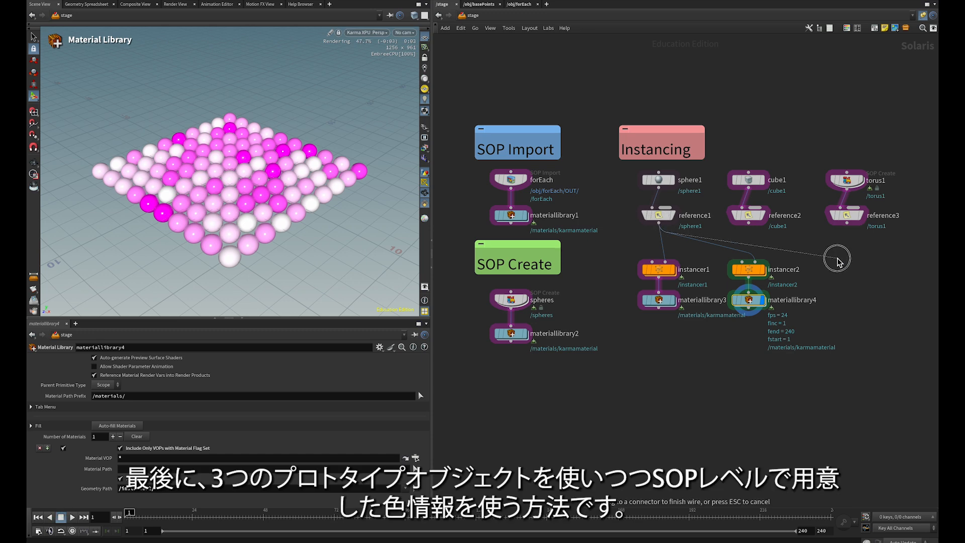
key("Tab")
type("mer")
key("Return")
left_click(748, 224)
left_click(847, 236)
left_click(847, 223)
left_click(845, 241)
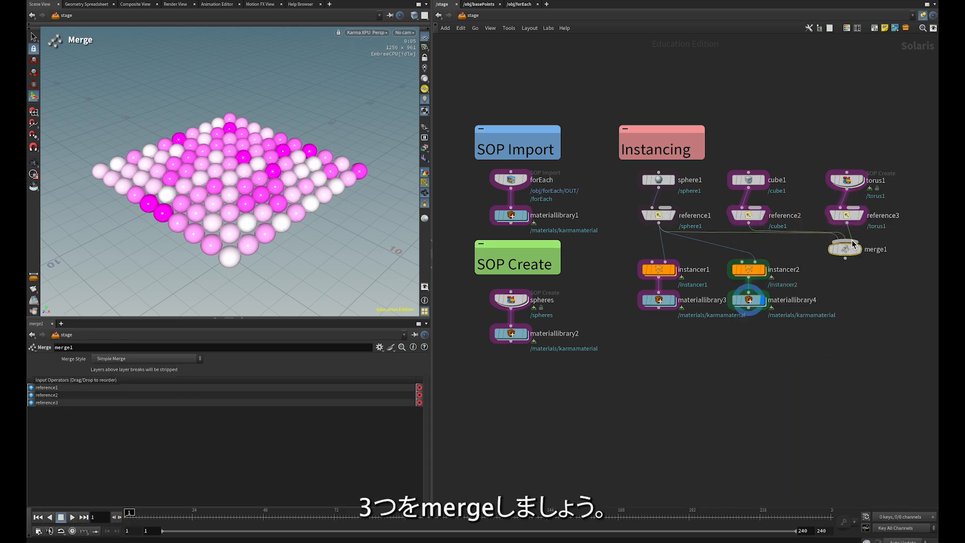
Step: Add an Instancer node below merge1 and move the other two instancers with their material libraries down level with it
key("Tab")
type("ins")
key("Return")
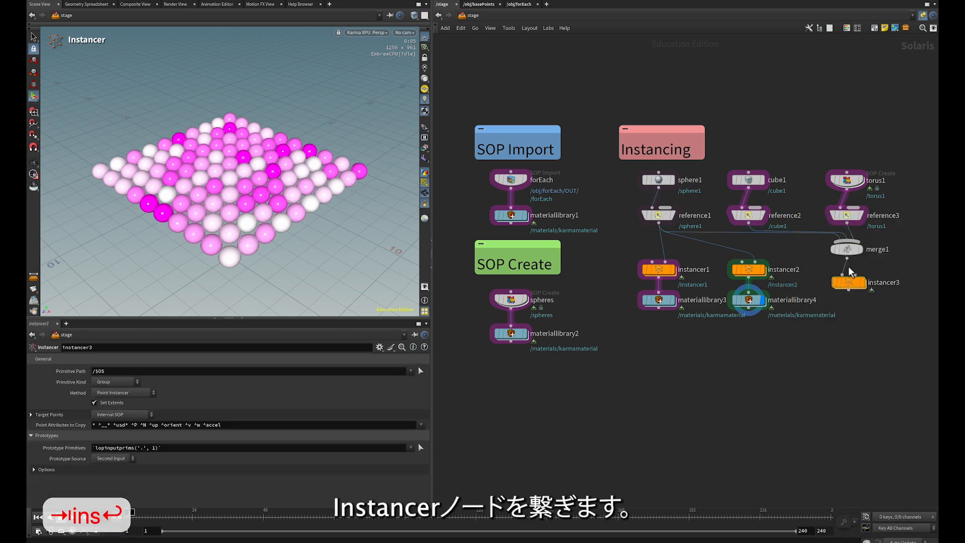
left_click(847, 300)
left_click_drag(623, 265, 732, 322)
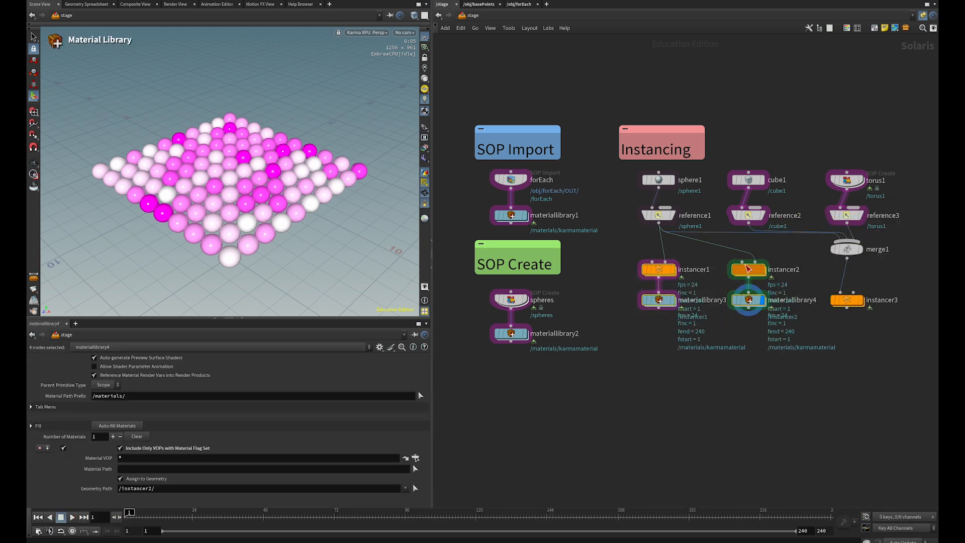
left_click_drag(748, 271, 749, 305)
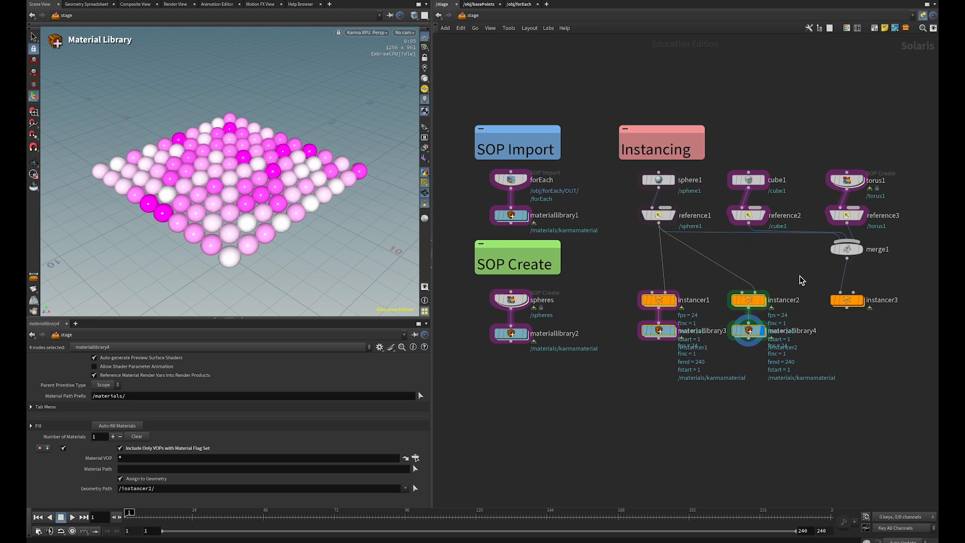
Step: Display instancer3, set its target points' location source to External SOP and the SOP path to /obj/basePoints/OUT/
left_click(849, 303)
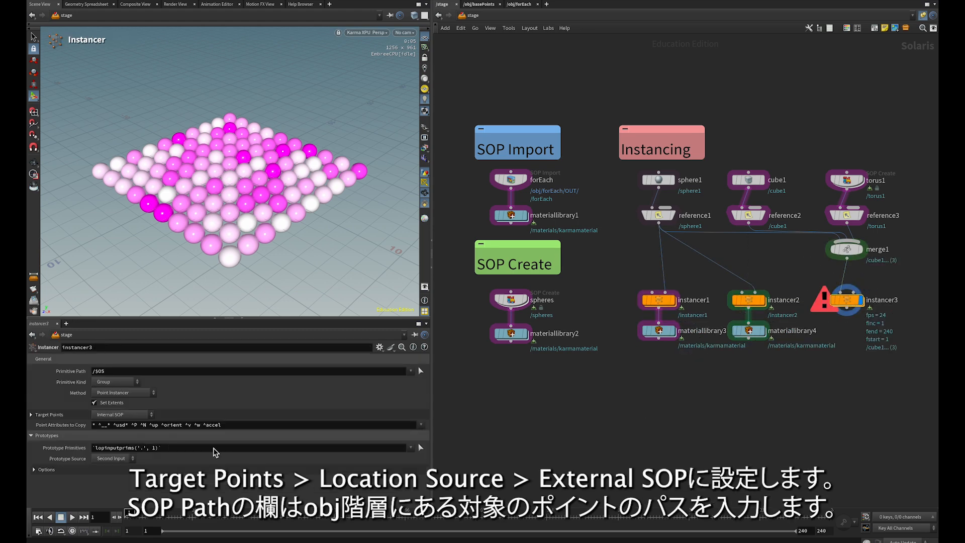
left_click(123, 414)
left_click(111, 434)
left_click(49, 414)
left_click(112, 439)
type("/o")
key("Tab")
key("Tab")
key("Tab")
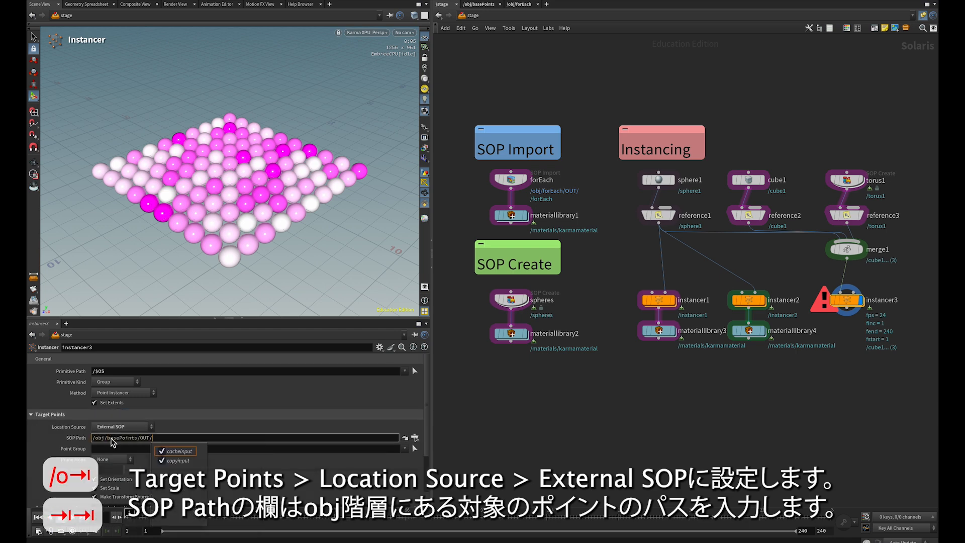
key("Return")
Step: Rewire merge1 so that it feeds only the second input of instancer3
left_click_drag(847, 266, 832, 287)
key("y")
key("y")
key("y")
key("y")
key("y")
key("y")
key("y")
key("y")
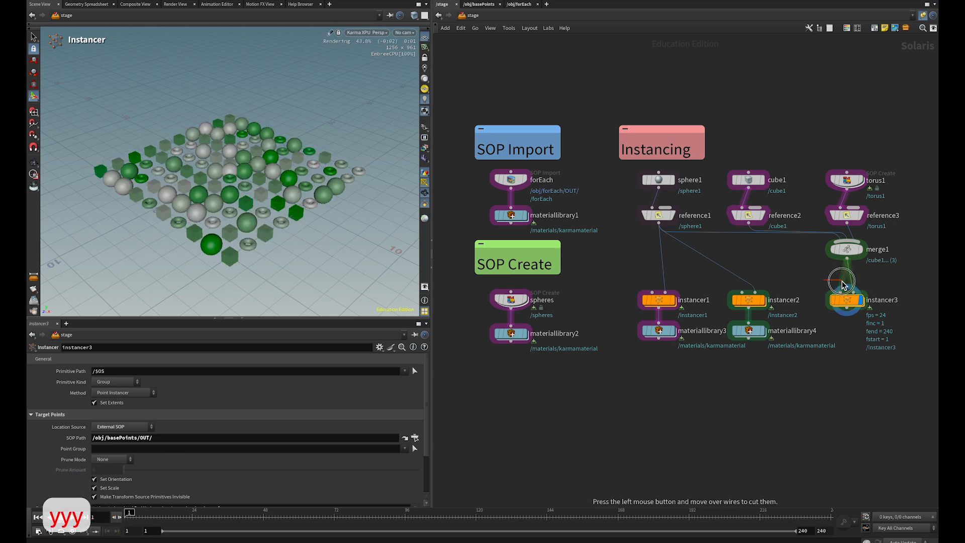
Step: Set the Prototype Index option of instancer3 to Index Attribute, using the index attribute
scroll(325, 471, "down", 3)
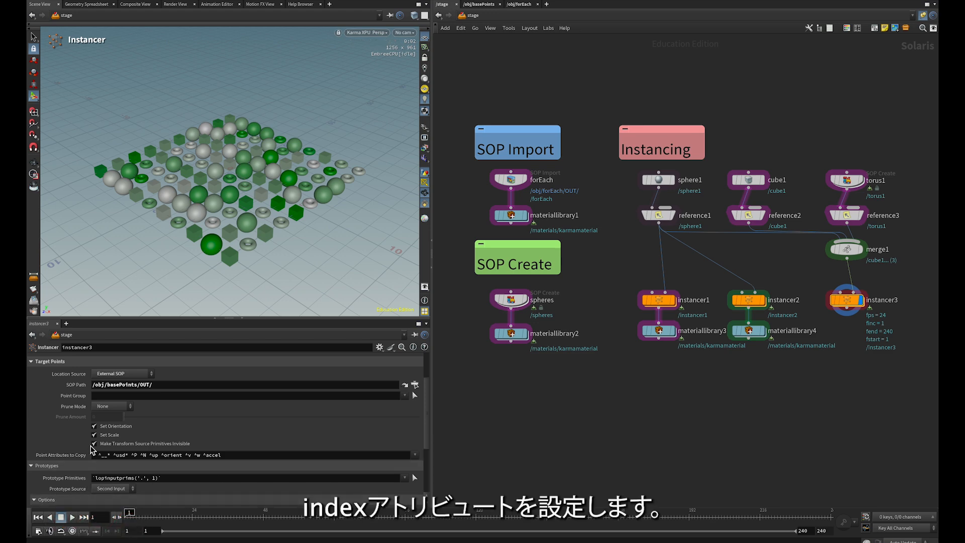
scroll(92, 450, "down", 3)
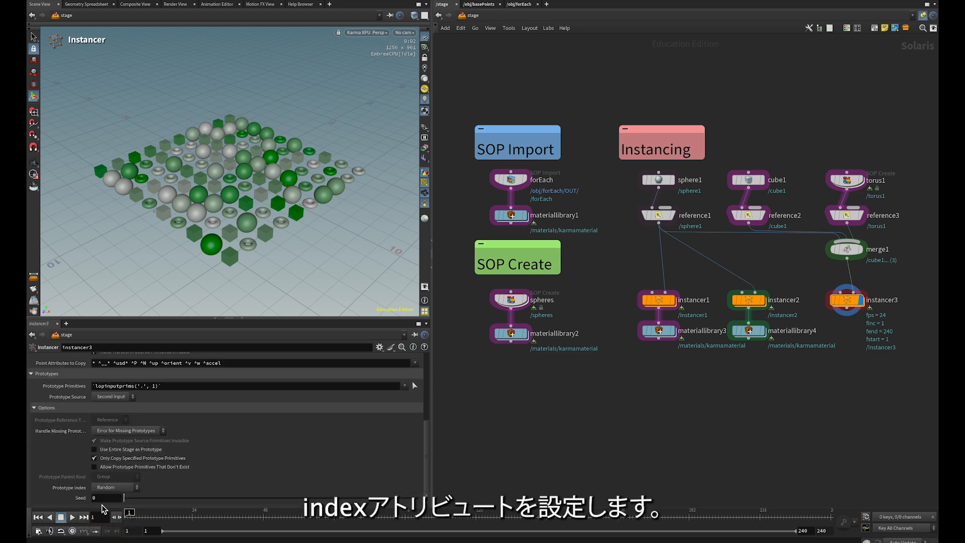
left_click(123, 487)
left_click(121, 518)
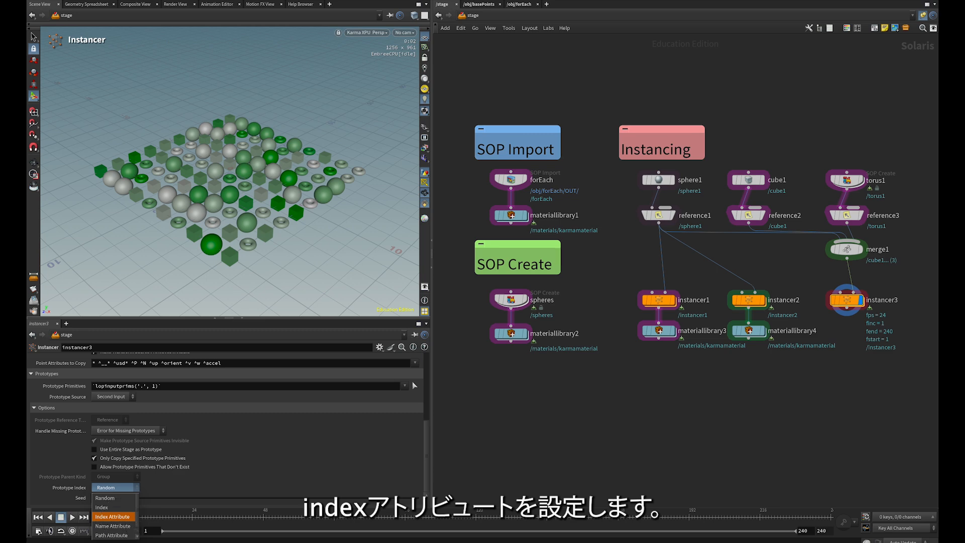
left_click(120, 491)
left_click(120, 493)
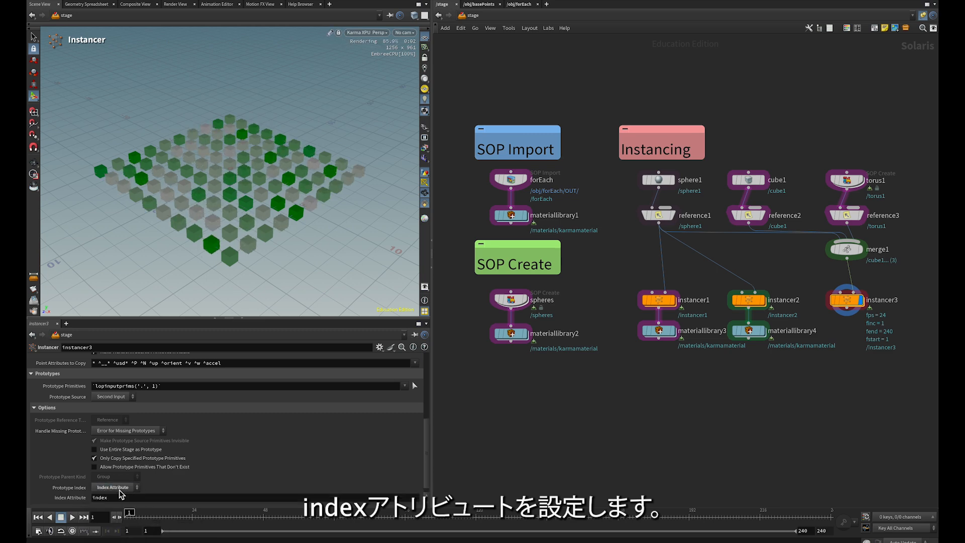
Step: In the basePoints network, set the Max Value of attribrandomize2 to 2
left_click(483, 4)
left_click(617, 301)
left_click(107, 466)
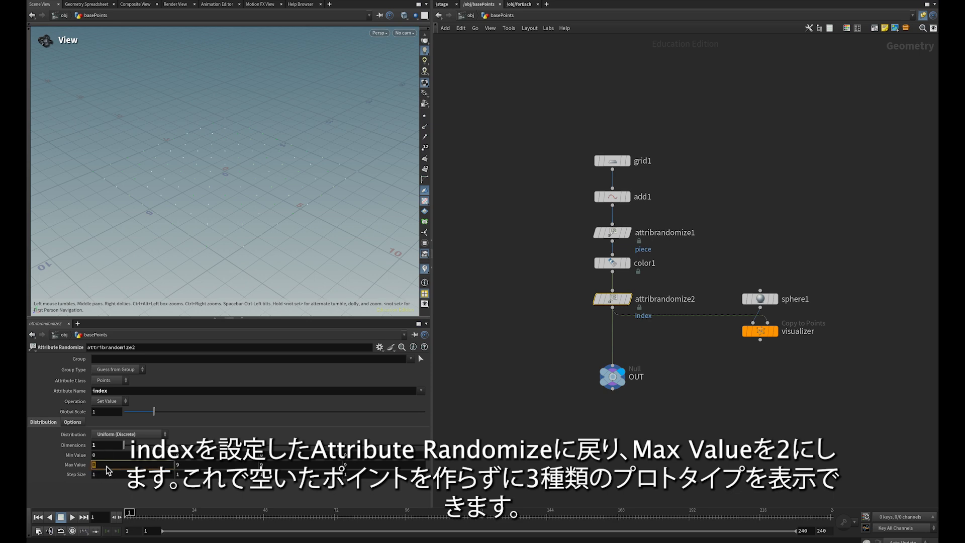
type("2")
key("Return")
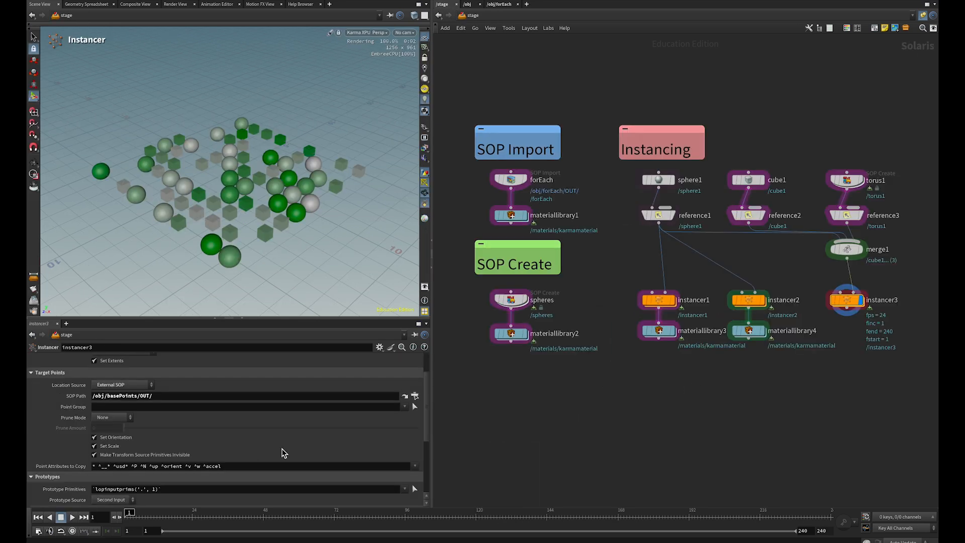
Step: Refresh the viewport by displaying torus1 and reference3, and set the display back to instancer3
scroll(276, 420, "down", 5)
scroll(276, 421, "down", 1)
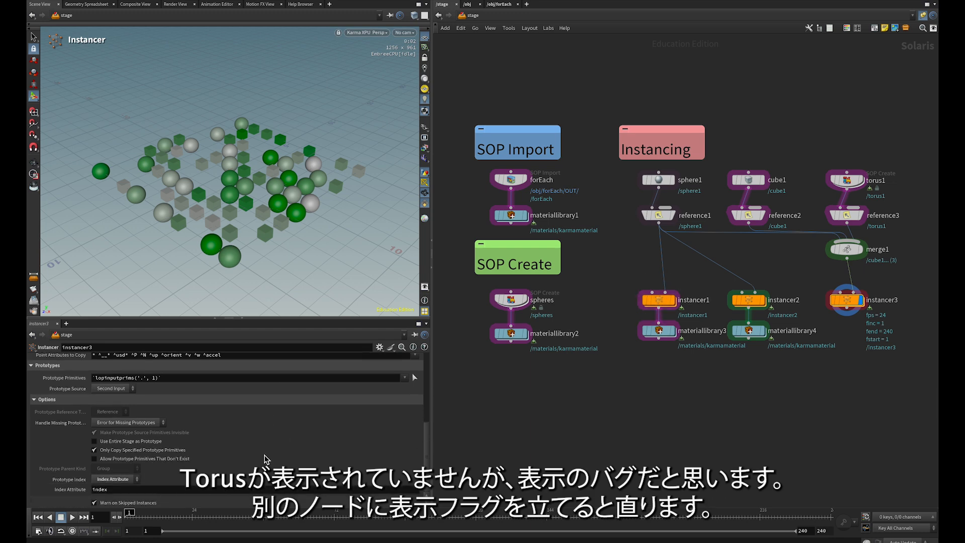
left_click(859, 181)
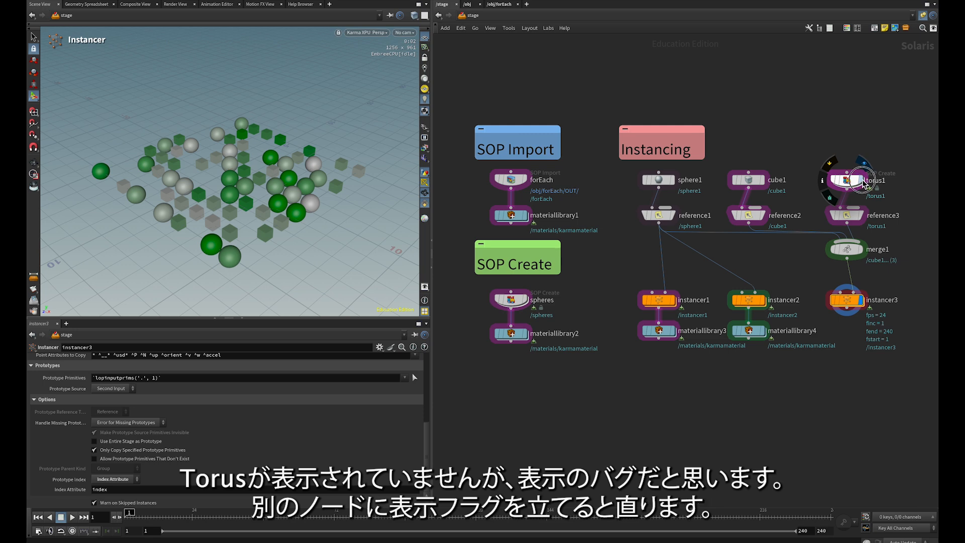
left_click(856, 185)
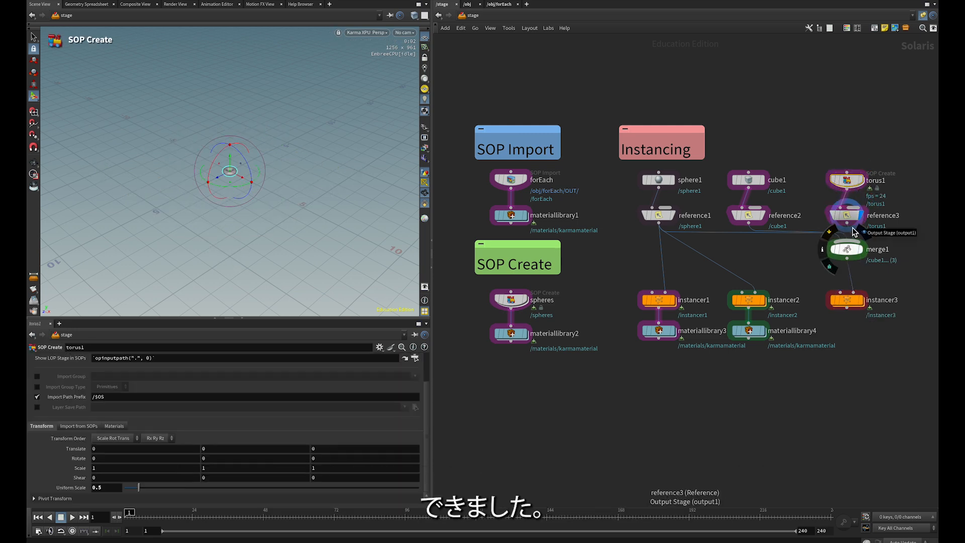
left_click(862, 301)
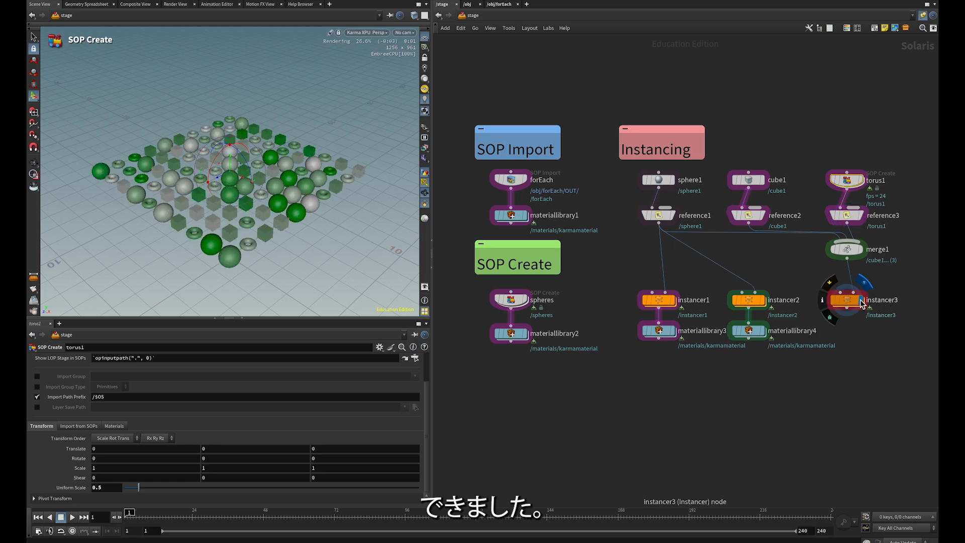
left_click(860, 301)
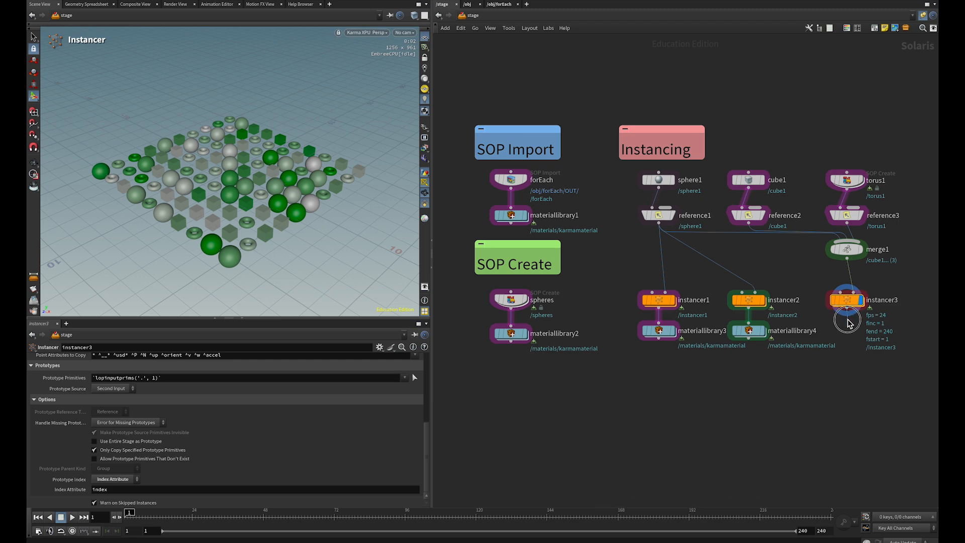
Step: Duplicate materiallibrary4 below instancer3, connect the copy to it and display the copy
left_click(752, 336)
key("ctrl+c")
key("ctrl+v")
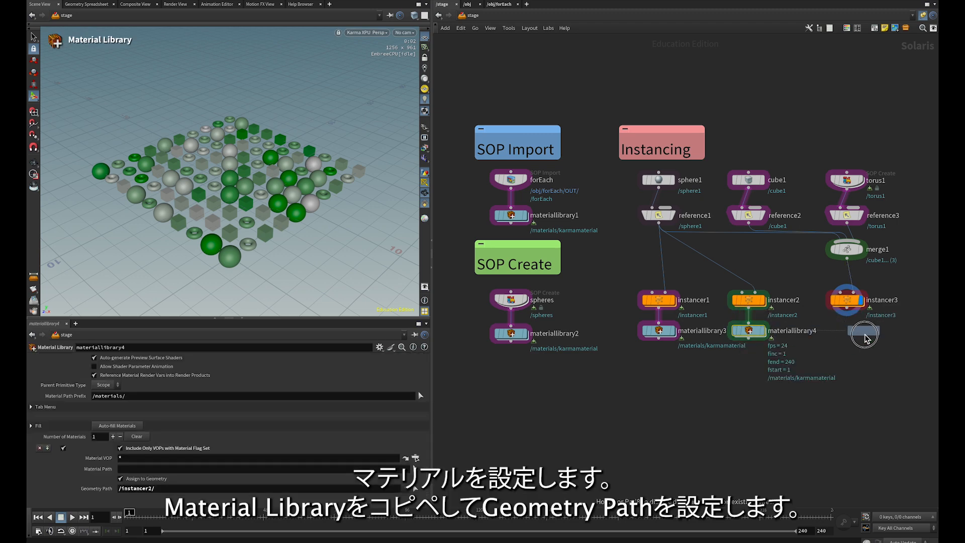
left_click_drag(848, 314, 854, 334)
Step: Set the geometry path of the copied material library to /instancer3/
left_click(234, 488)
key("BackSpace")
key("BackSpace")
type("3")
key("Tab")
key("Return")
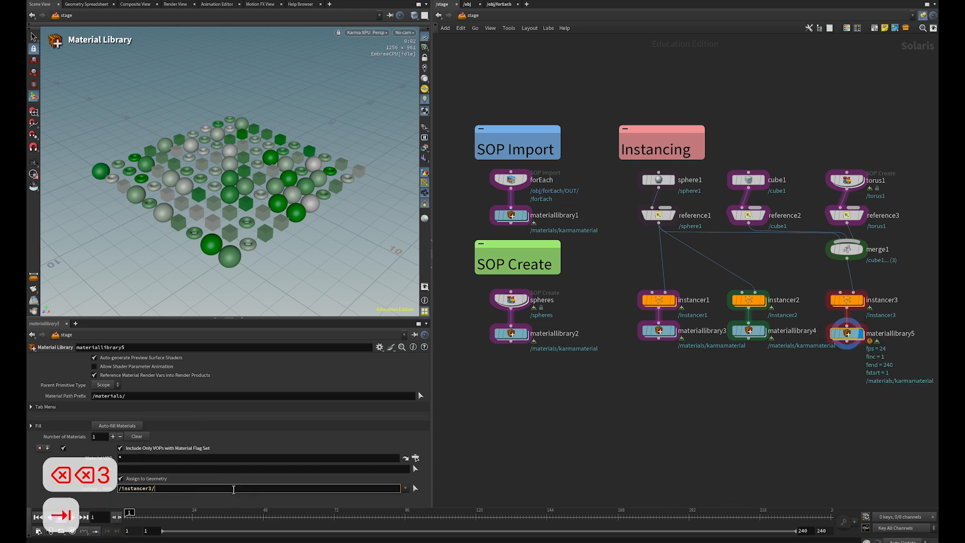